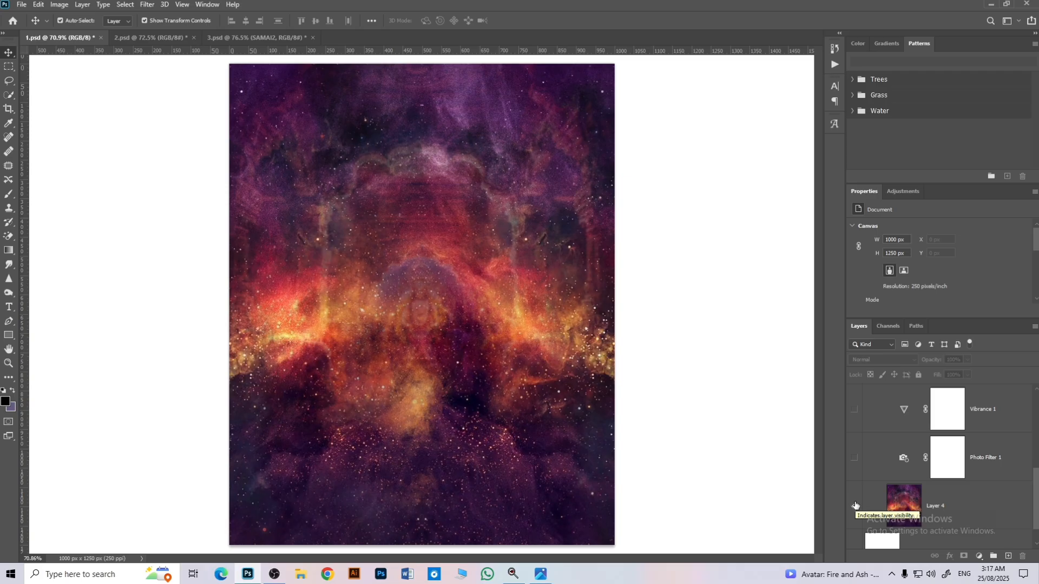
Step: Show Layer 4 and the Photo Filter 1 and Vibrance 1 adjustments in the bg group, displaying the Photo Filter settings
{"action": "left_click", "coordinate": [855, 506]}
{"action": "left_click", "coordinate": [856, 473]}
{"action": "left_click", "coordinate": [902, 462]}
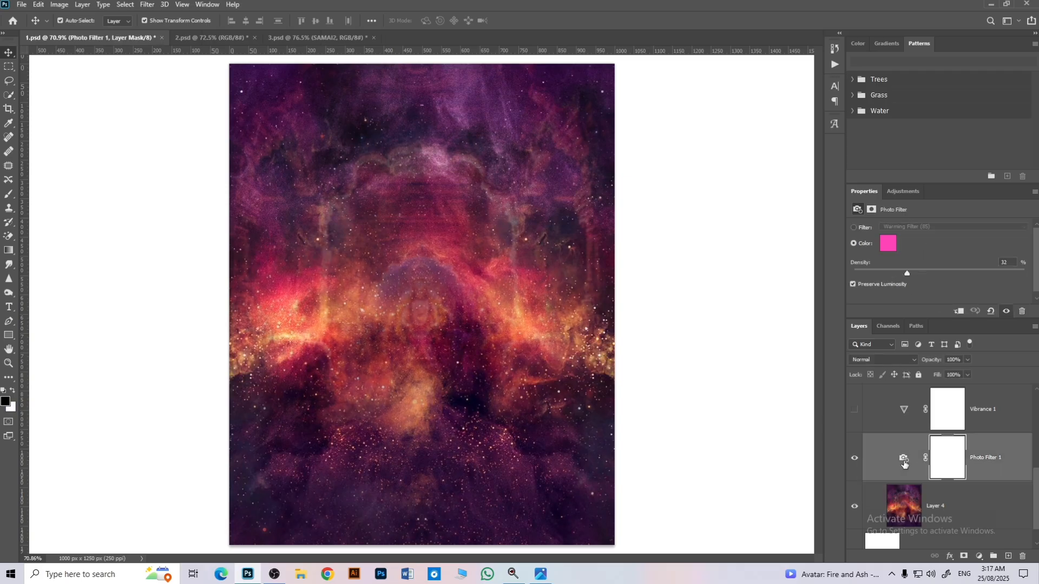
{"action": "scroll", "coordinate": [887, 452], "scroll_direction": "up", "scroll_amount": 1}
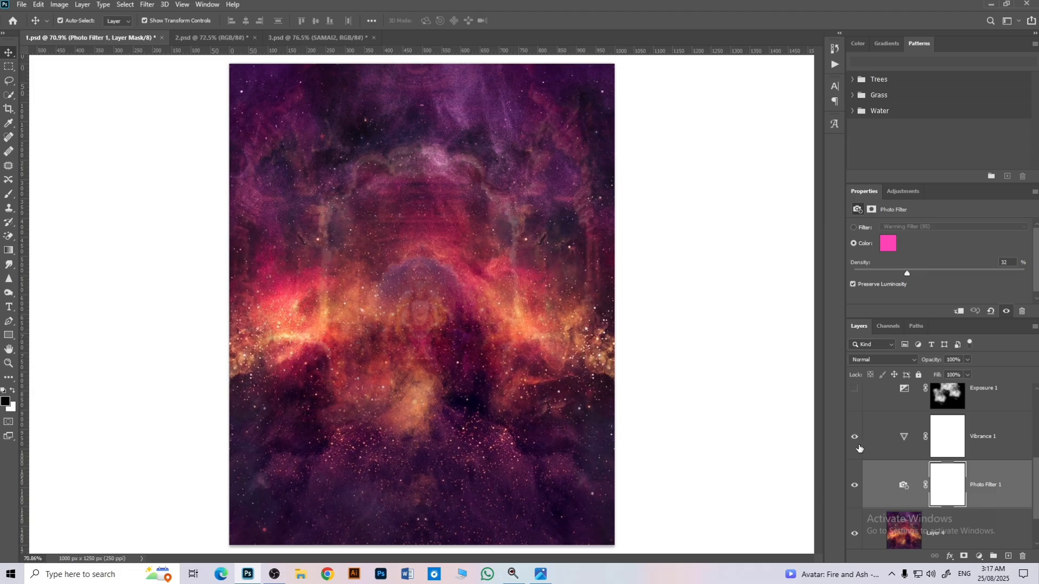
{"action": "left_click", "coordinate": [859, 450]}
Step: Show the masked Exposure 1 adjustment layer and display its settings
{"action": "scroll", "coordinate": [856, 443], "scroll_direction": "up", "scroll_amount": 1}
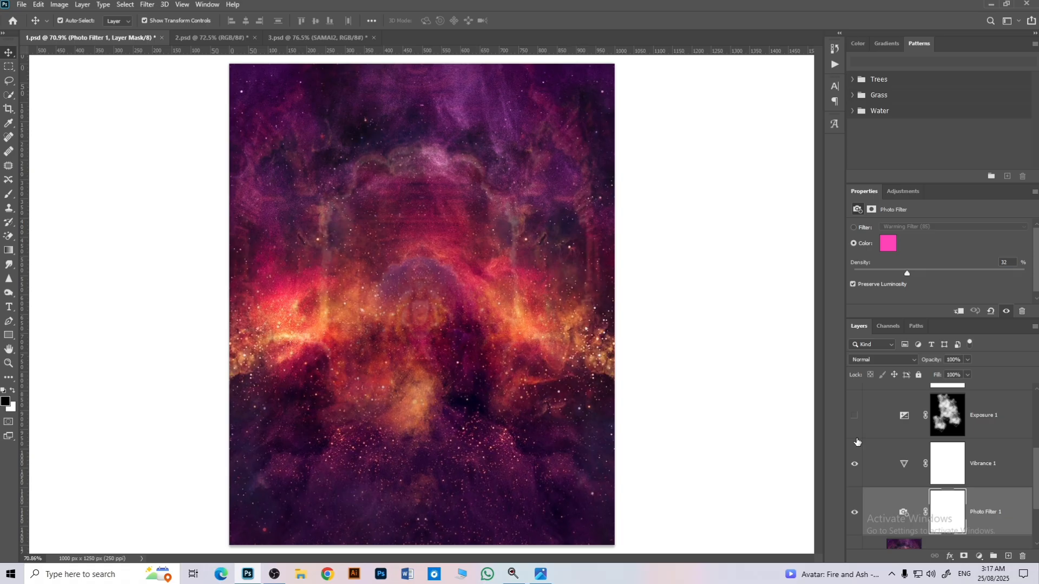
{"action": "left_click", "coordinate": [856, 437]}
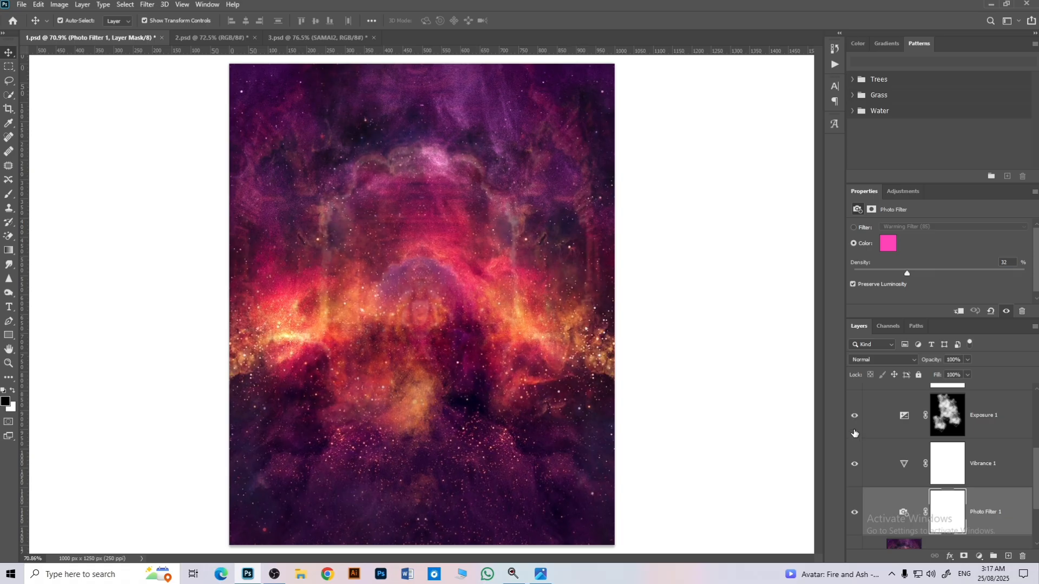
{"action": "left_click", "coordinate": [896, 426]}
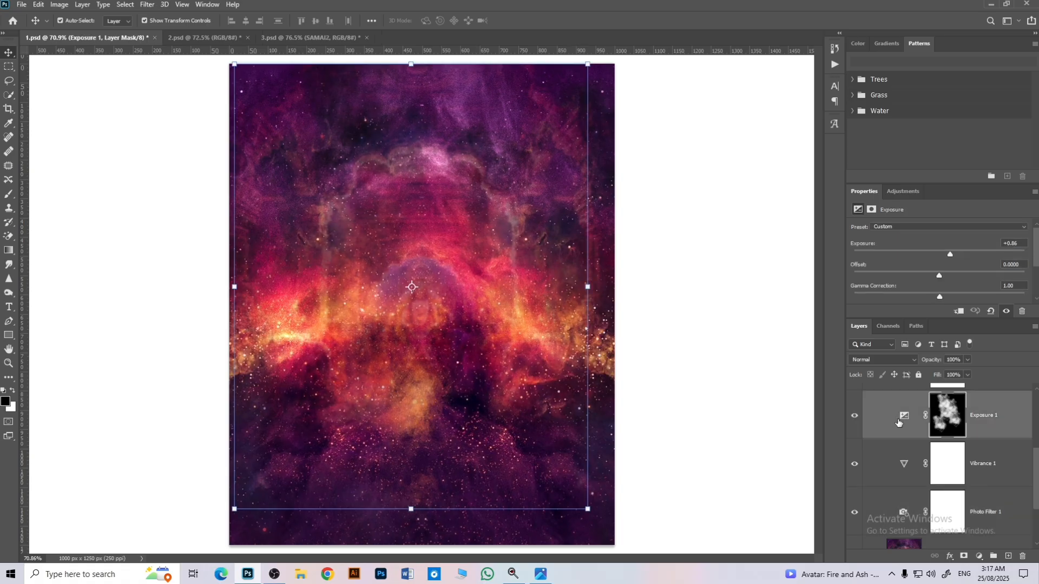
Step: Show the Color Balance 1 adjustment, display its settings and collapse the bg group
{"action": "scroll", "coordinate": [893, 435], "scroll_direction": "up", "scroll_amount": 2}
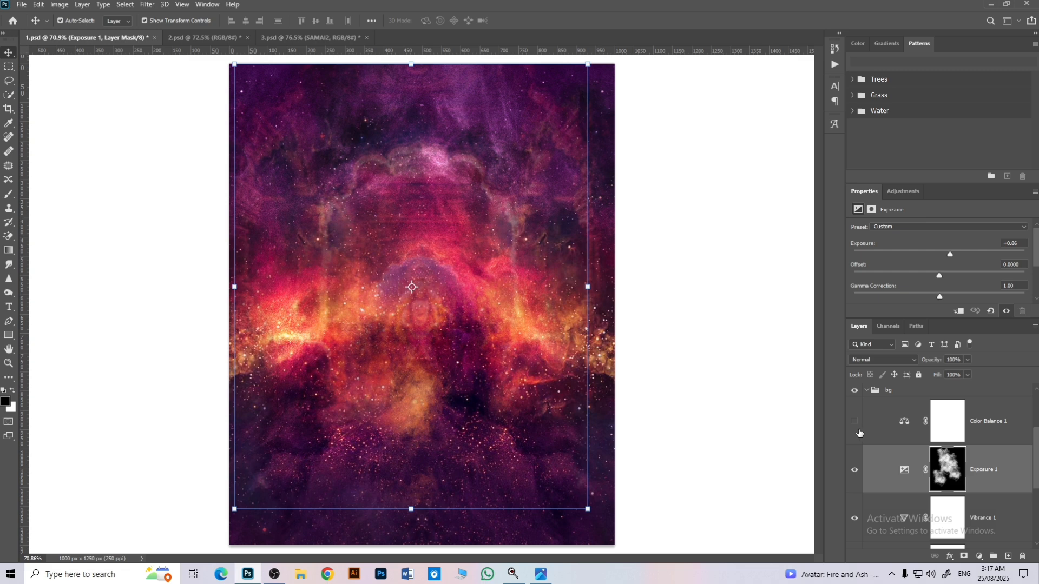
{"action": "left_click", "coordinate": [855, 422]}
{"action": "left_click", "coordinate": [900, 427]}
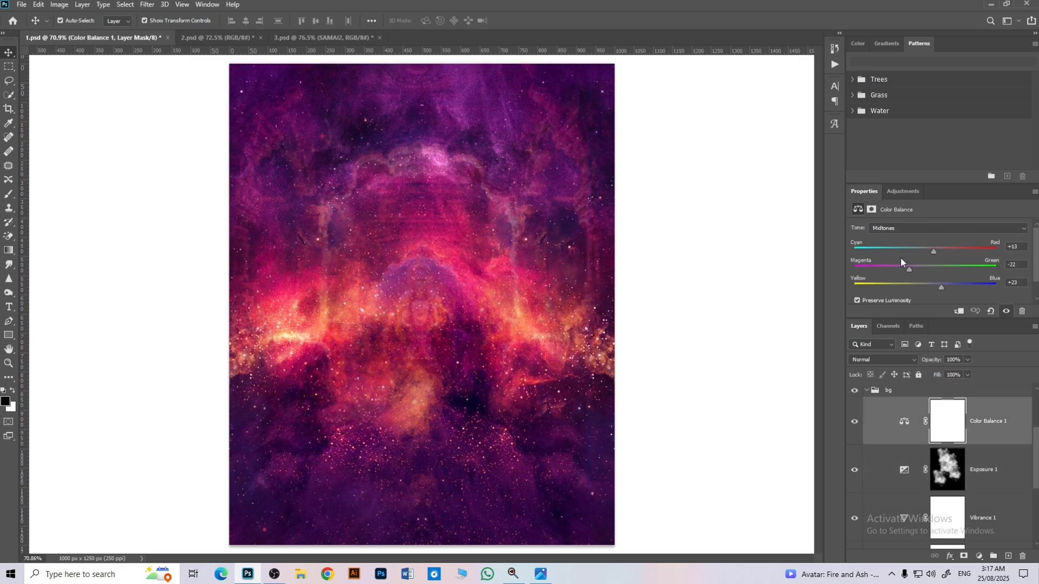
{"action": "left_click", "coordinate": [866, 393]}
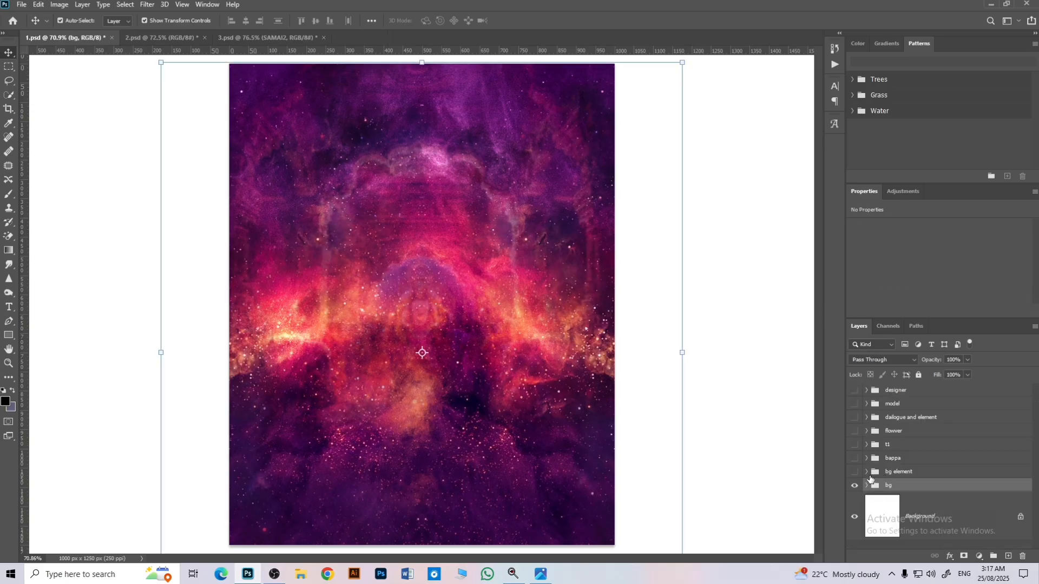
Step: Show the bg element group, check its Group 6 layer with the mandala layer temporarily hidden, and collapse the group
{"action": "left_click", "coordinate": [867, 473]}
{"action": "left_click", "coordinate": [855, 472]}
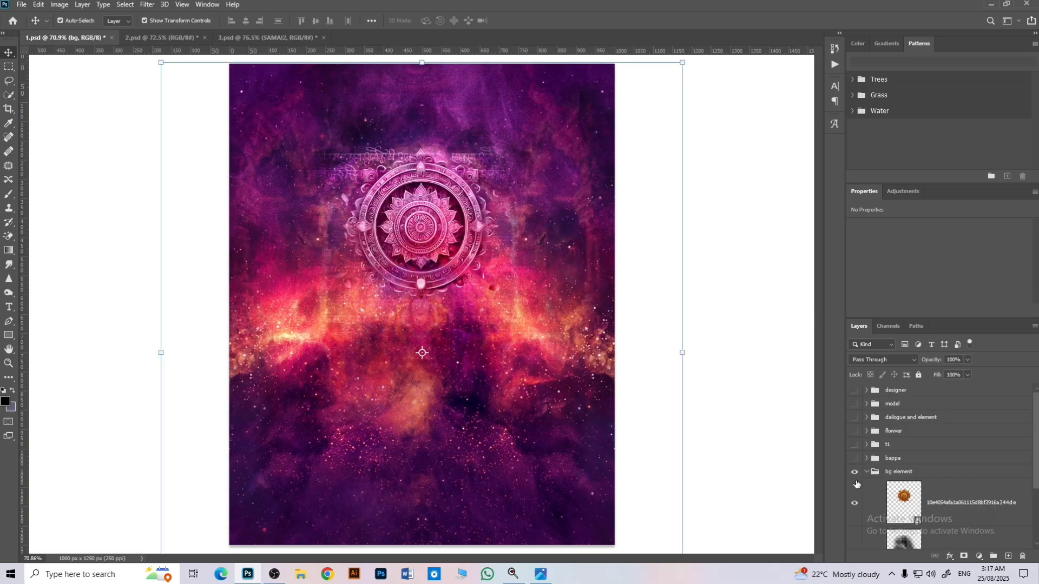
{"action": "scroll", "coordinate": [859, 476], "scroll_direction": "down", "scroll_amount": 1}
{"action": "left_click", "coordinate": [854, 462]}
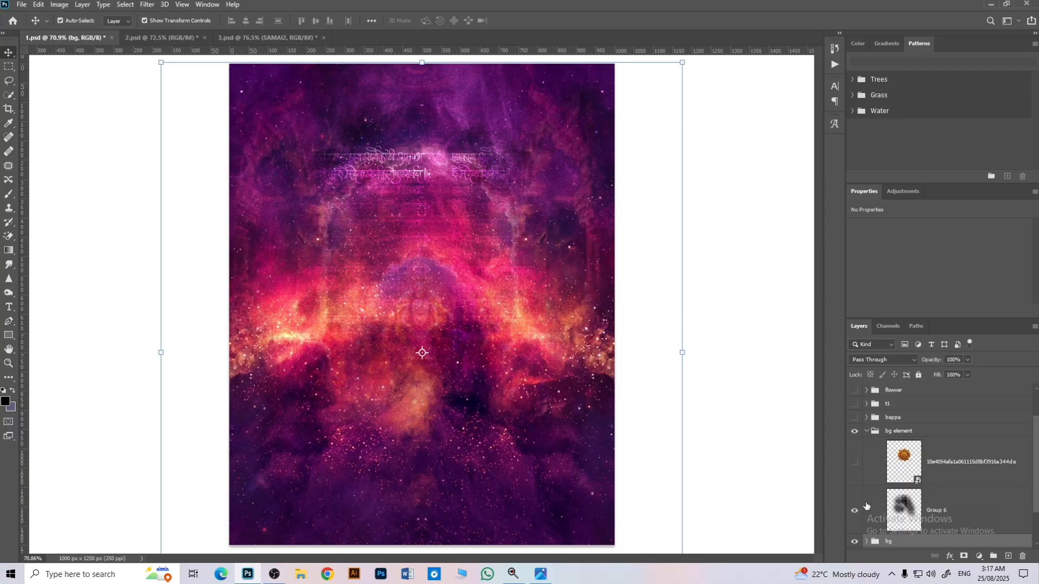
{"action": "left_click", "coordinate": [868, 507]}
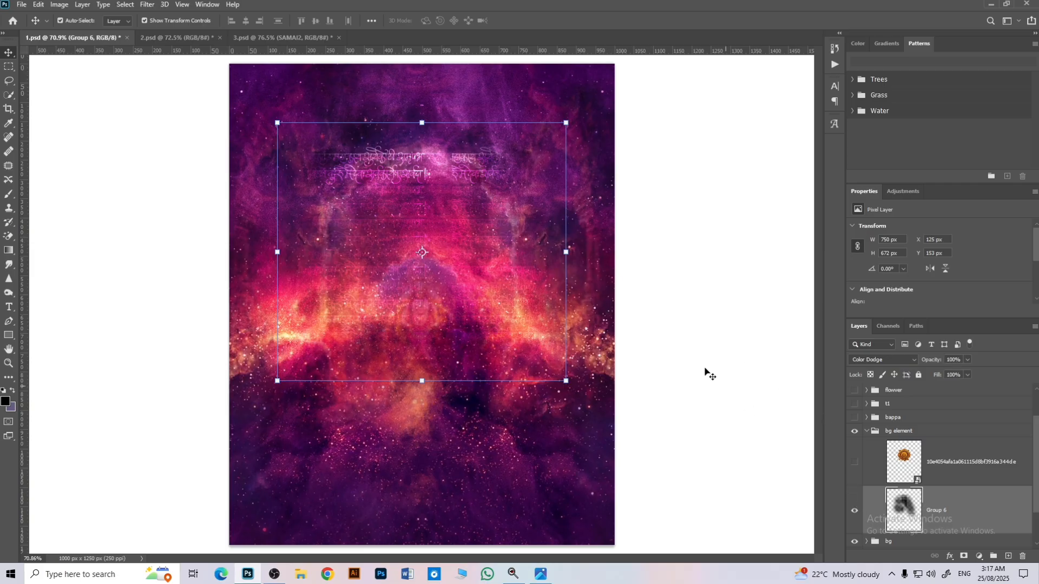
{"action": "left_click", "coordinate": [854, 462]}
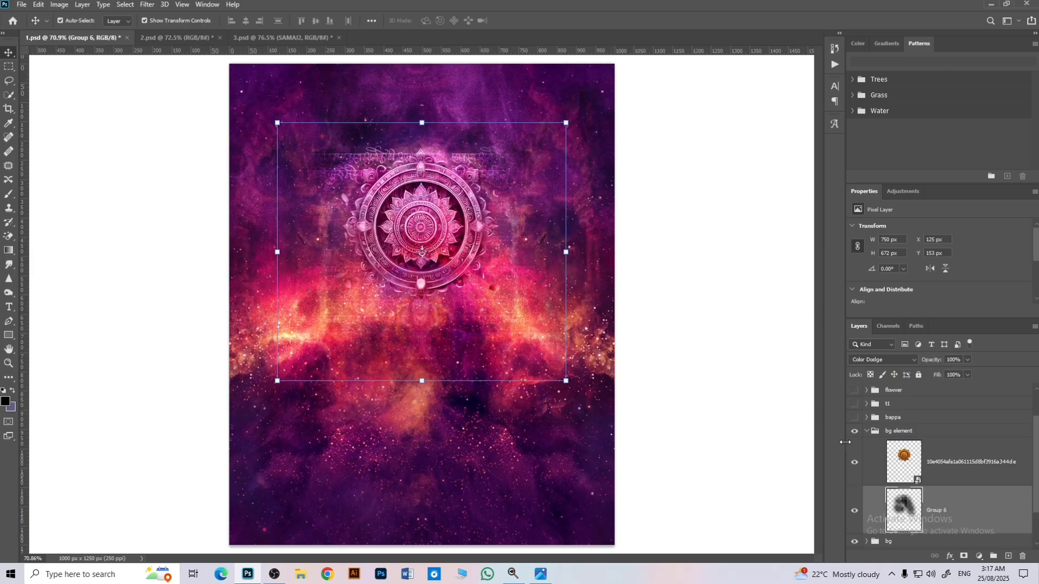
{"action": "left_click", "coordinate": [867, 432]}
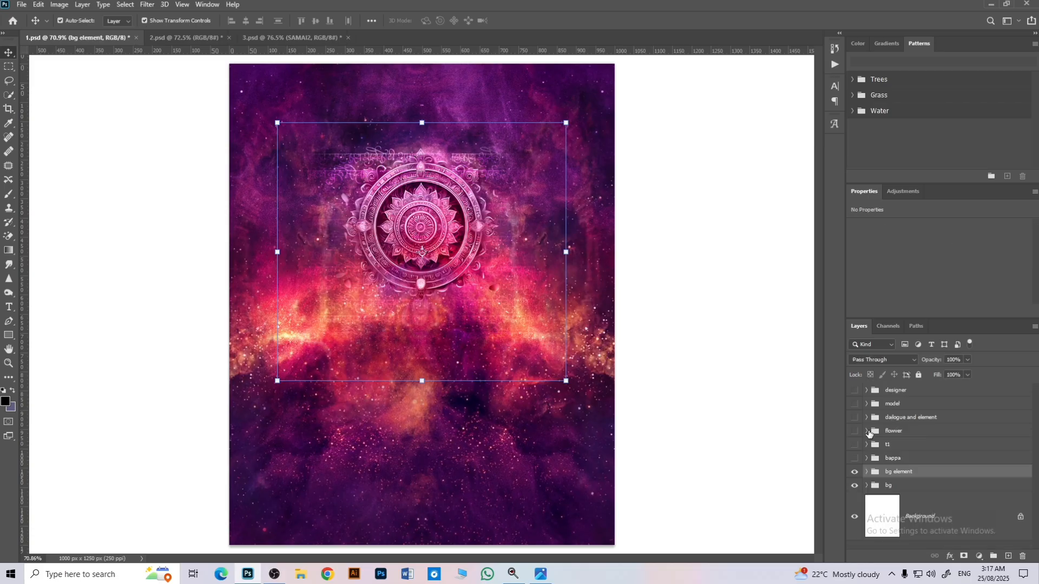
Step: Show the bappa group and expand it to reach the Ganesha layer with its clipped adjustments
{"action": "left_click", "coordinate": [855, 457]}
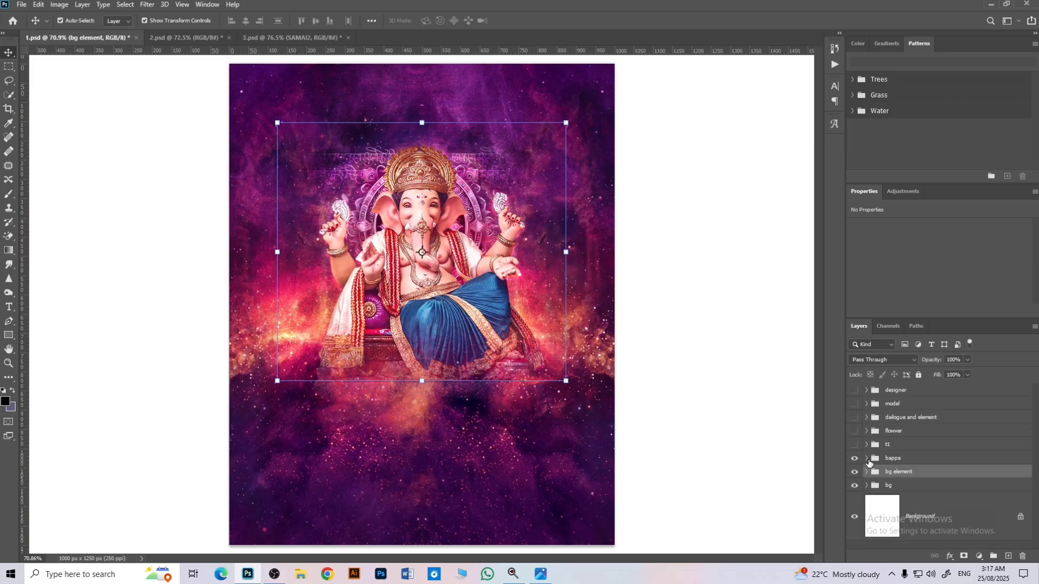
{"action": "left_click", "coordinate": [866, 458]}
{"action": "scroll", "coordinate": [896, 456], "scroll_direction": "down", "scroll_amount": 1}
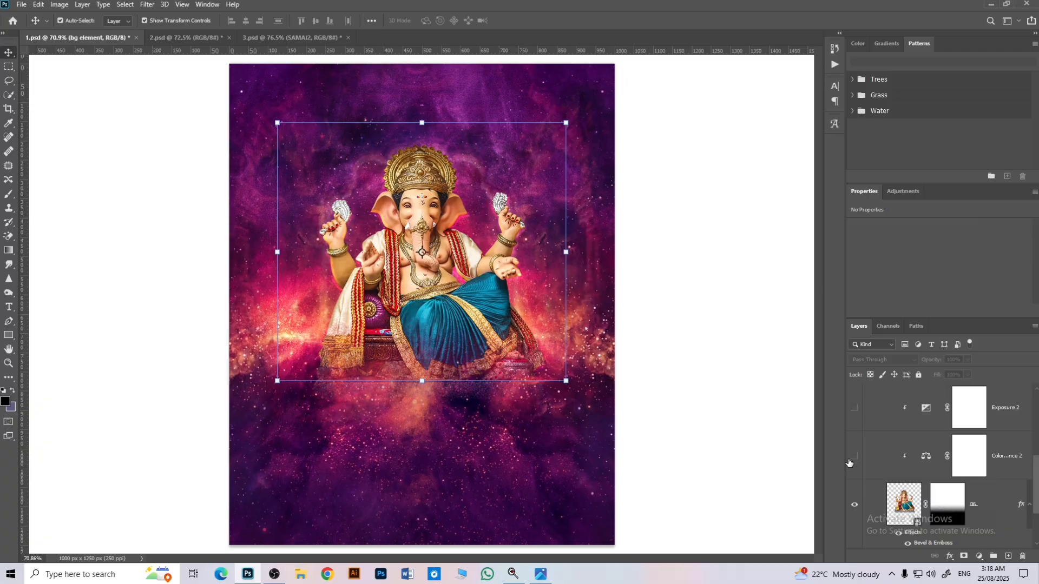
Step: Show the Color Balance 2, Exposure 2, Photo Filter 2 and Brightness/Contrast 1 adjustments clipped to the Ganesha, and collapse the bappa group
{"action": "left_click", "coordinate": [854, 458]}
{"action": "left_click", "coordinate": [855, 412]}
{"action": "scroll", "coordinate": [889, 472], "scroll_direction": "up", "scroll_amount": 3}
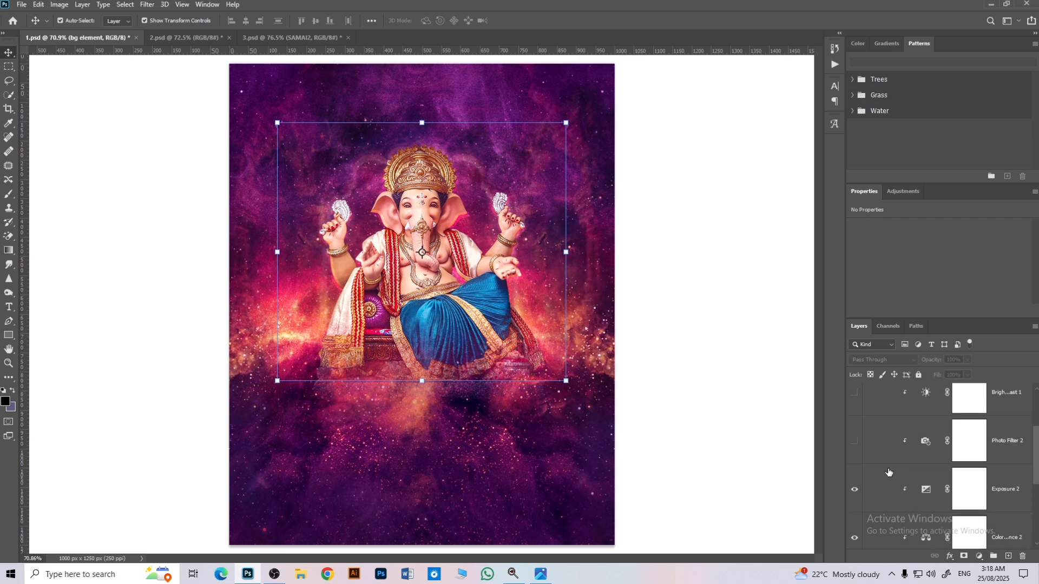
{"action": "left_click", "coordinate": [854, 441]}
{"action": "scroll", "coordinate": [853, 447], "scroll_direction": "up", "scroll_amount": 1}
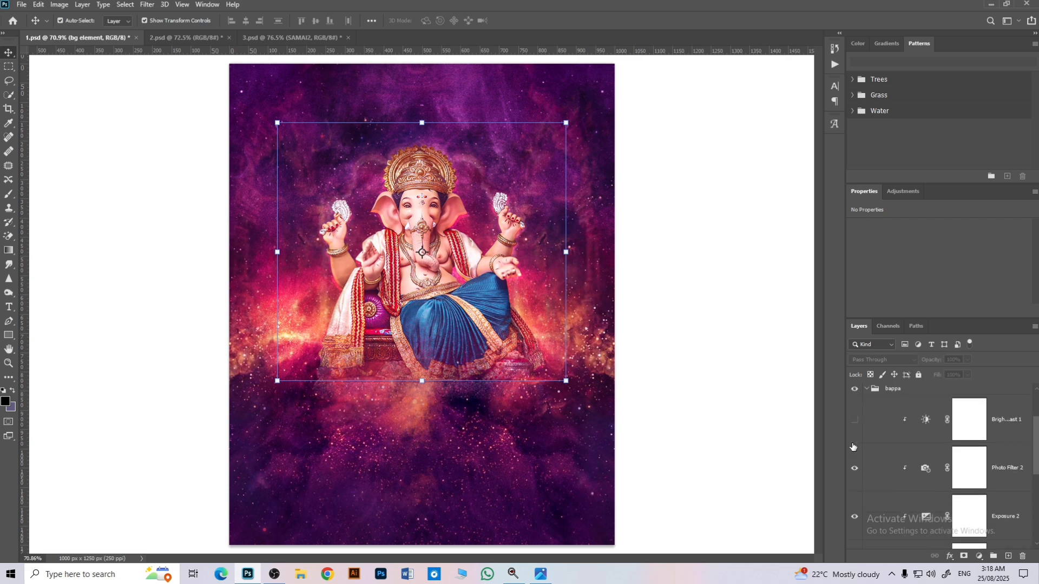
{"action": "scroll", "coordinate": [856, 424], "scroll_direction": "up", "scroll_amount": 1}
{"action": "left_click", "coordinate": [865, 417]}
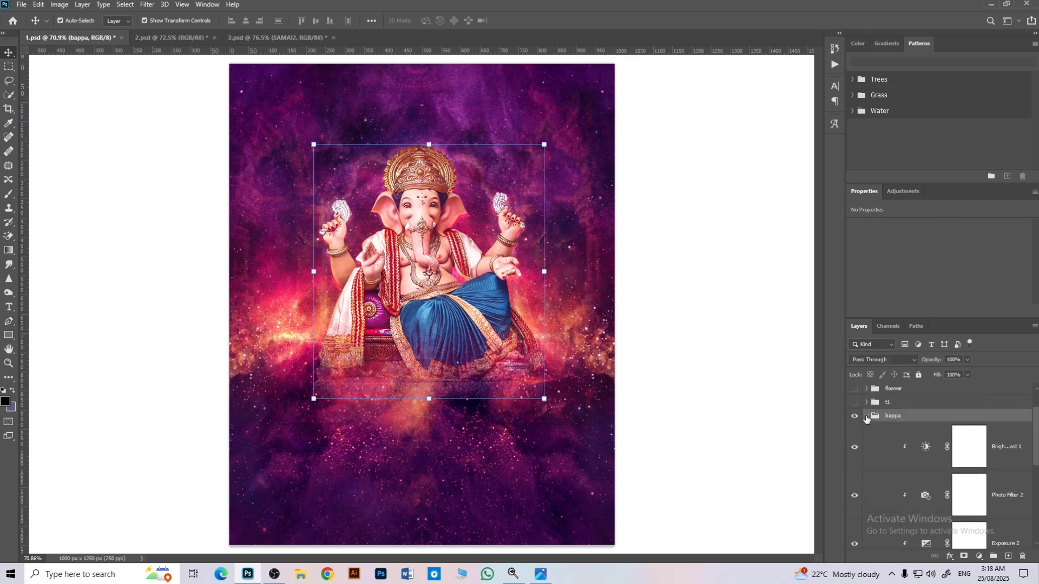
{"action": "left_click", "coordinate": [867, 416]}
Step: Show the bg element group again behind the Ganesha, leaving the t1 group collapsed
{"action": "left_click", "coordinate": [867, 444]}
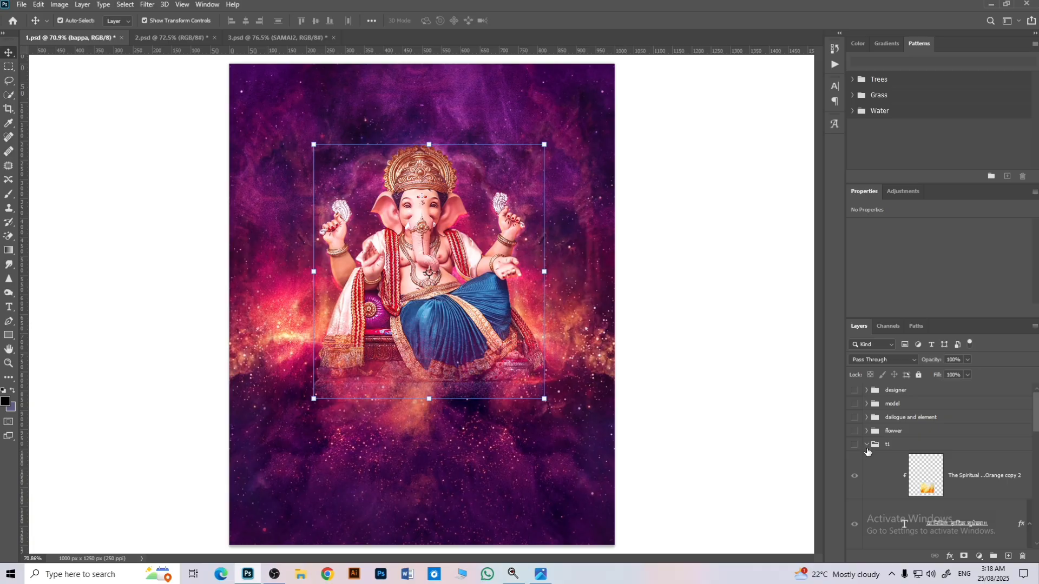
{"action": "left_click", "coordinate": [867, 445]}
{"action": "left_click", "coordinate": [855, 472]}
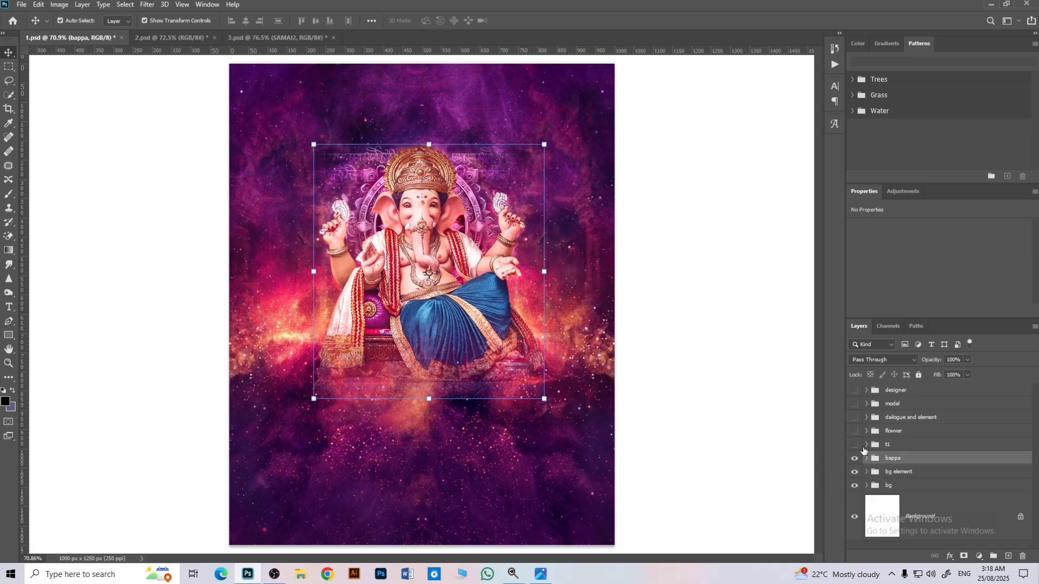
Step: Expand and show the t1 group, and hide its "या निमित्त हार्दिक शुभेच्छा!!" text layer
{"action": "left_click", "coordinate": [866, 445]}
{"action": "scroll", "coordinate": [872, 457], "scroll_direction": "down", "scroll_amount": 1}
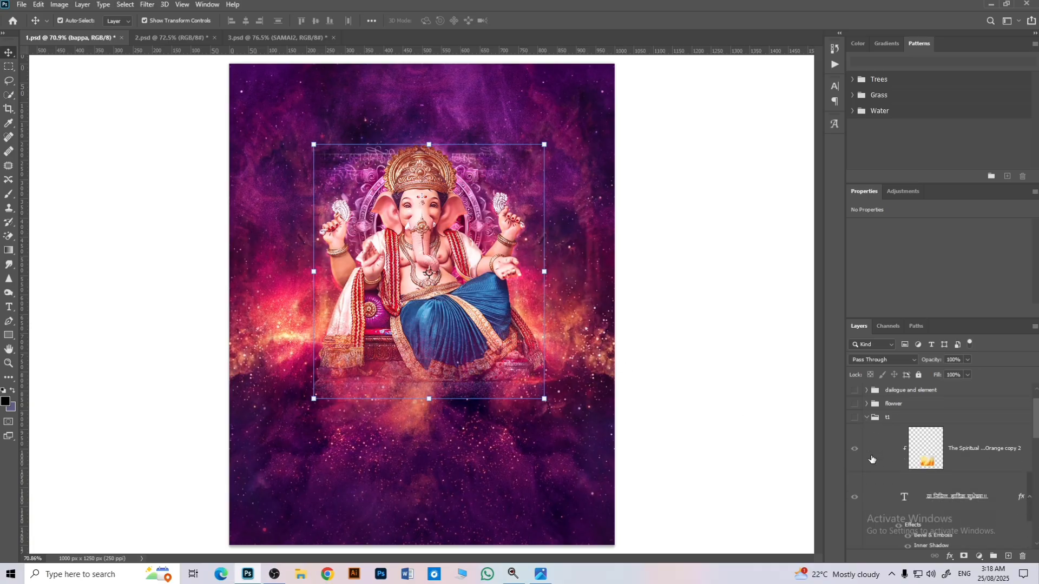
{"action": "left_click", "coordinate": [854, 497]}
{"action": "scroll", "coordinate": [856, 472], "scroll_direction": "down", "scroll_amount": 2}
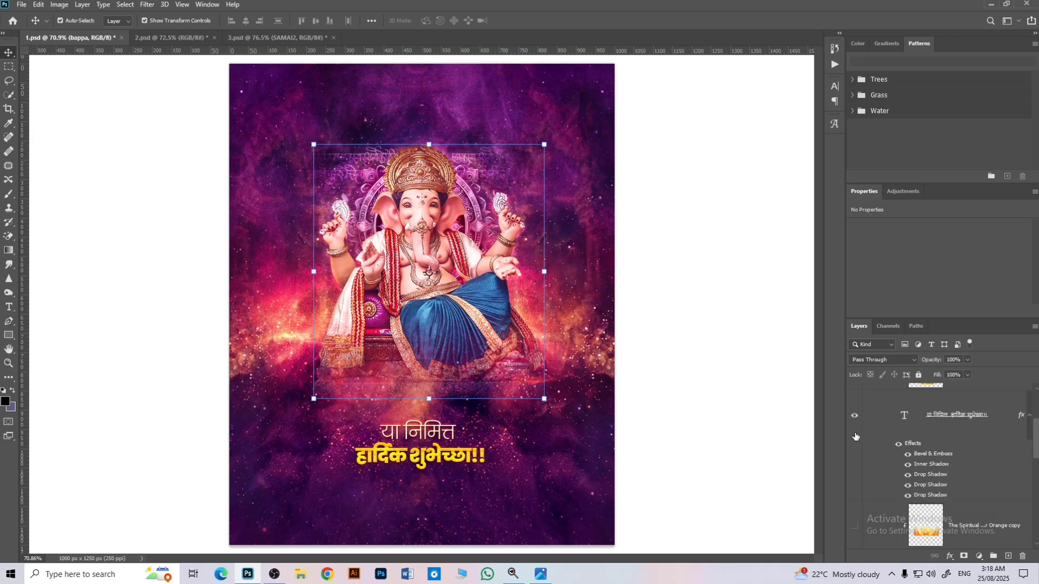
{"action": "left_click", "coordinate": [855, 420]}
{"action": "scroll", "coordinate": [858, 539], "scroll_direction": "down", "scroll_amount": 3}
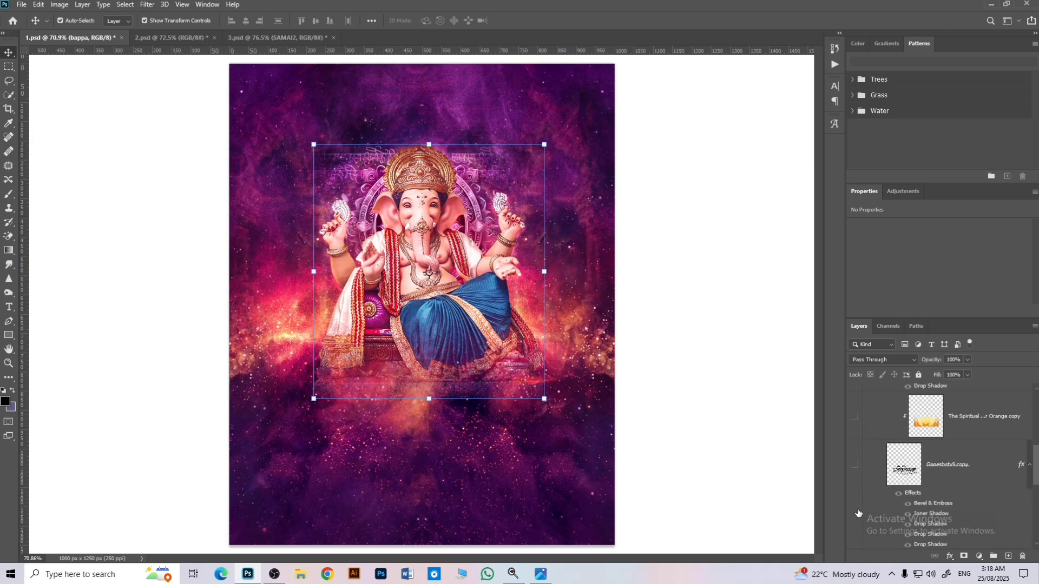
Step: Show the thick black lettering backing layer in the t1 group and the galaxy image Layer 5 clipped to it
{"action": "scroll", "coordinate": [858, 513], "scroll_direction": "down", "scroll_amount": 3}
{"action": "left_click", "coordinate": [855, 503]}
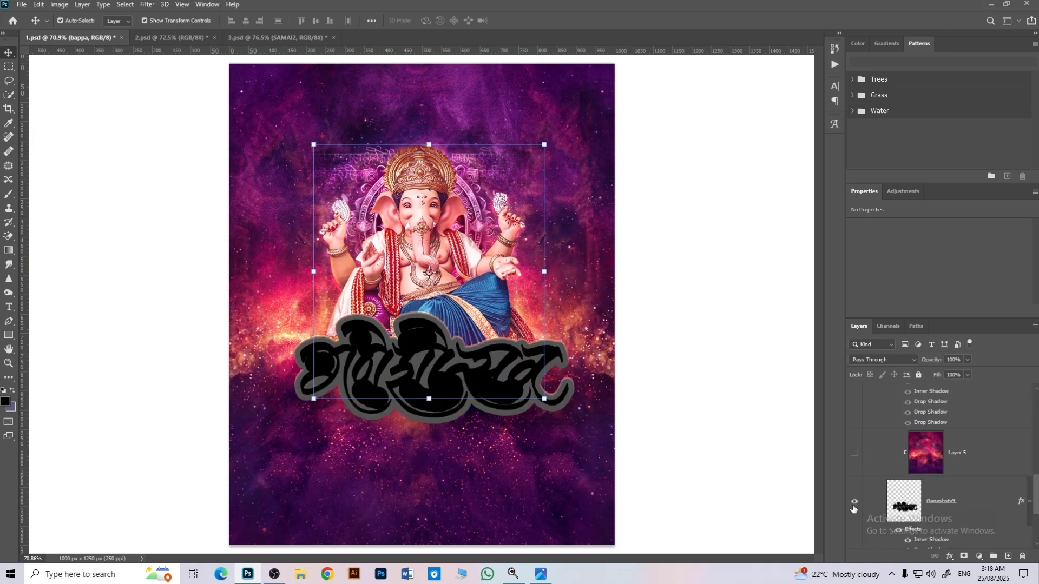
{"action": "left_click", "coordinate": [855, 453]}
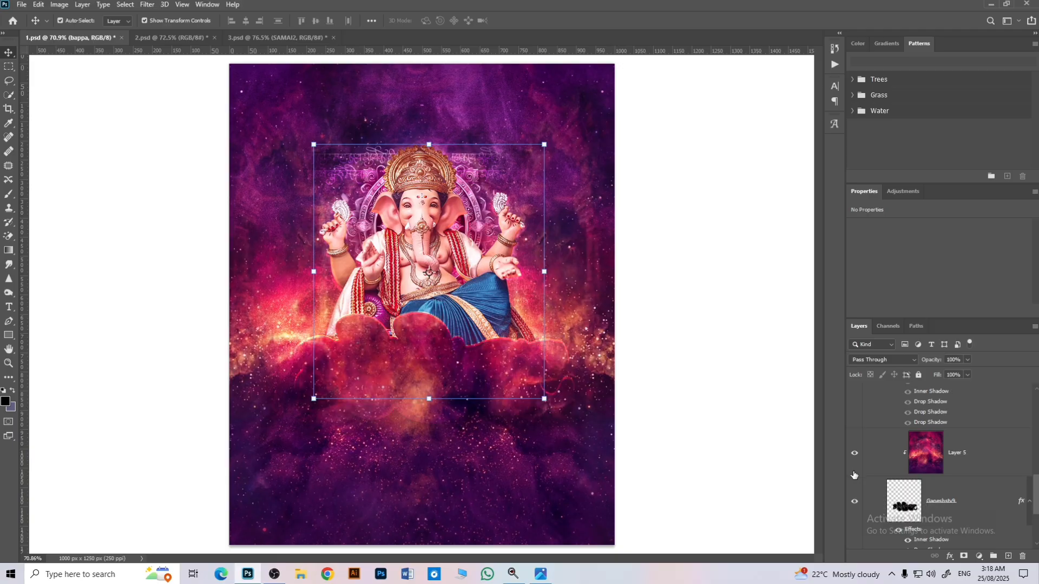
{"action": "scroll", "coordinate": [861, 476], "scroll_direction": "down", "scroll_amount": 1}
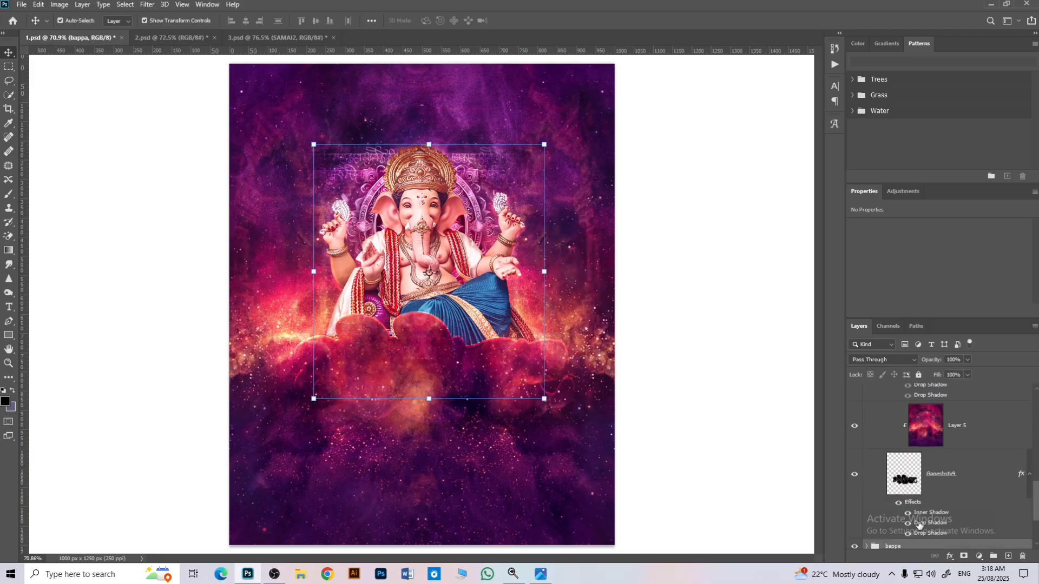
Step: Show the "गणेशोत्सव" lettering layer above the backing and the orange texture clipped to it
{"action": "scroll", "coordinate": [917, 523], "scroll_direction": "up", "scroll_amount": 3}
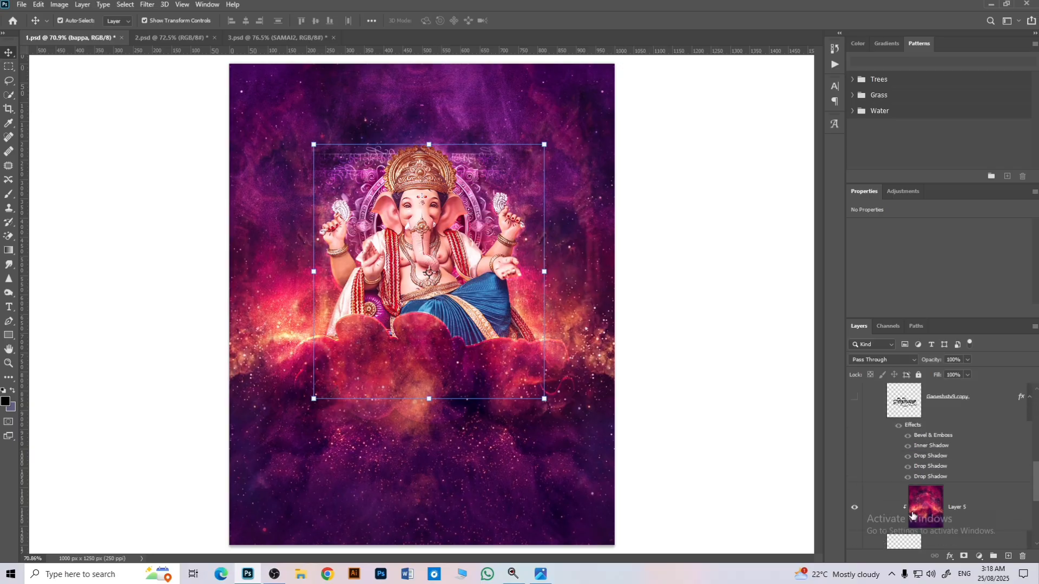
{"action": "left_click", "coordinate": [854, 397]}
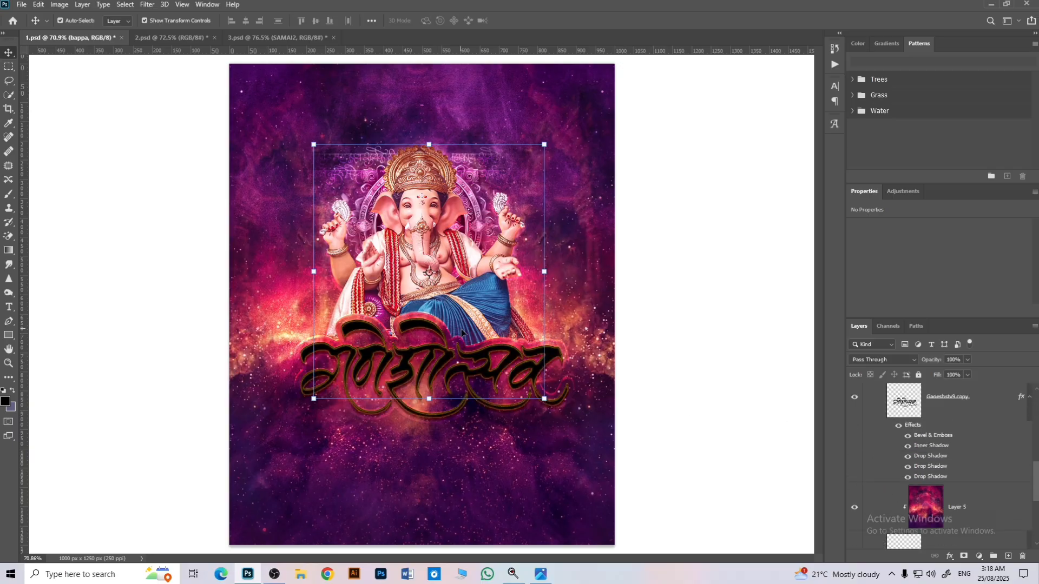
{"action": "scroll", "coordinate": [870, 473], "scroll_direction": "up", "scroll_amount": 5}
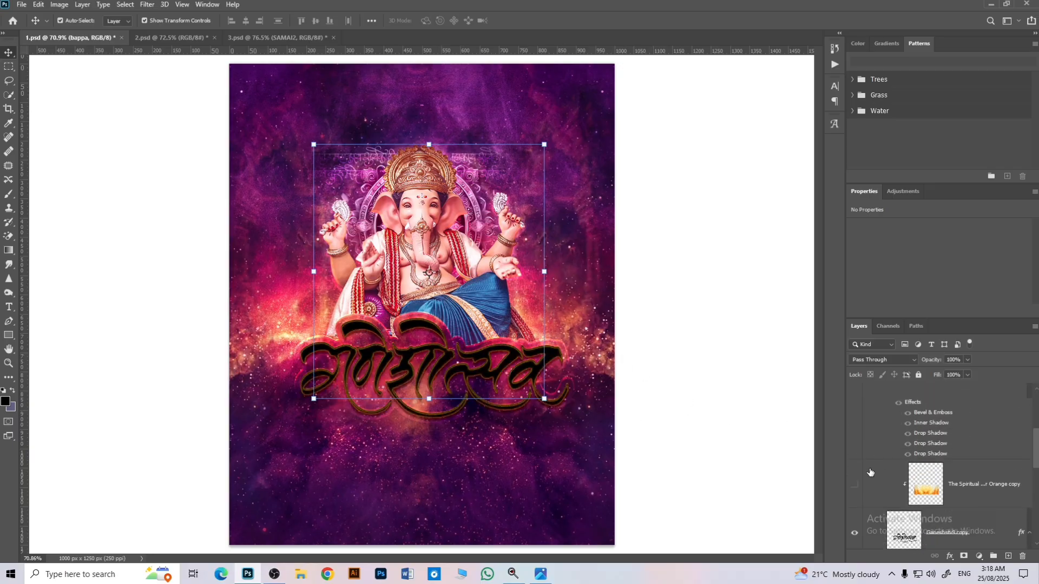
{"action": "left_click", "coordinate": [854, 484]}
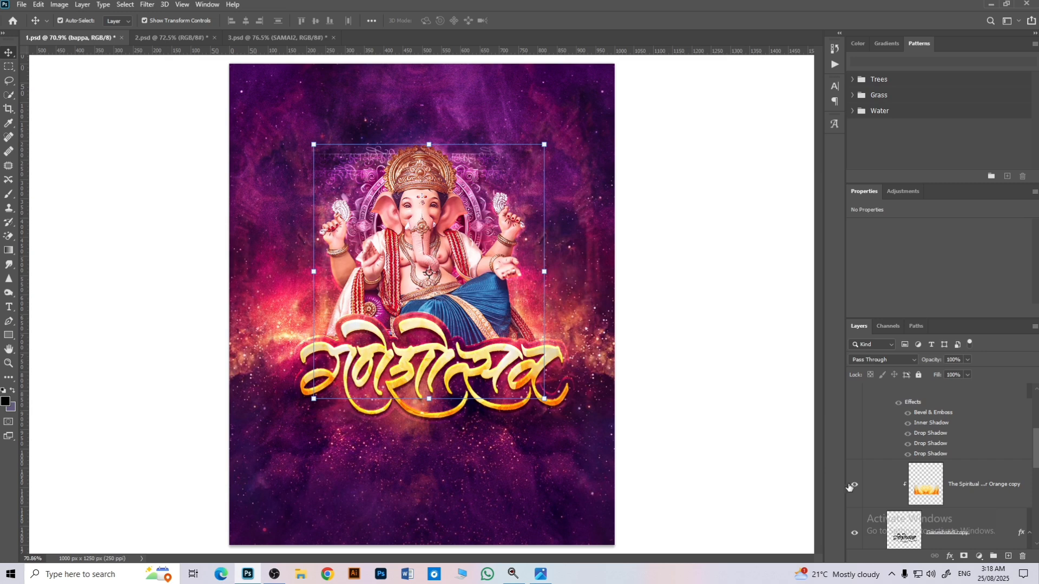
Step: Show the "या निमित्त हार्दिक शुभेच्छा!!" text layer and the "Orange copy 2" texture clipped to it
{"action": "scroll", "coordinate": [850, 487], "scroll_direction": "up", "scroll_amount": 2}
{"action": "left_click", "coordinate": [855, 429]}
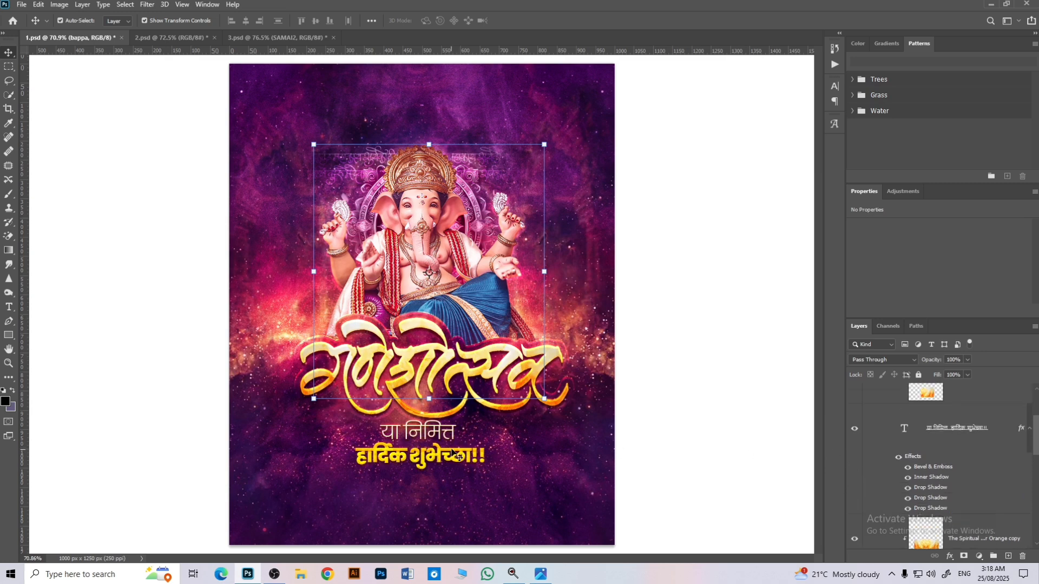
{"action": "scroll", "coordinate": [862, 450], "scroll_direction": "up", "scroll_amount": 2}
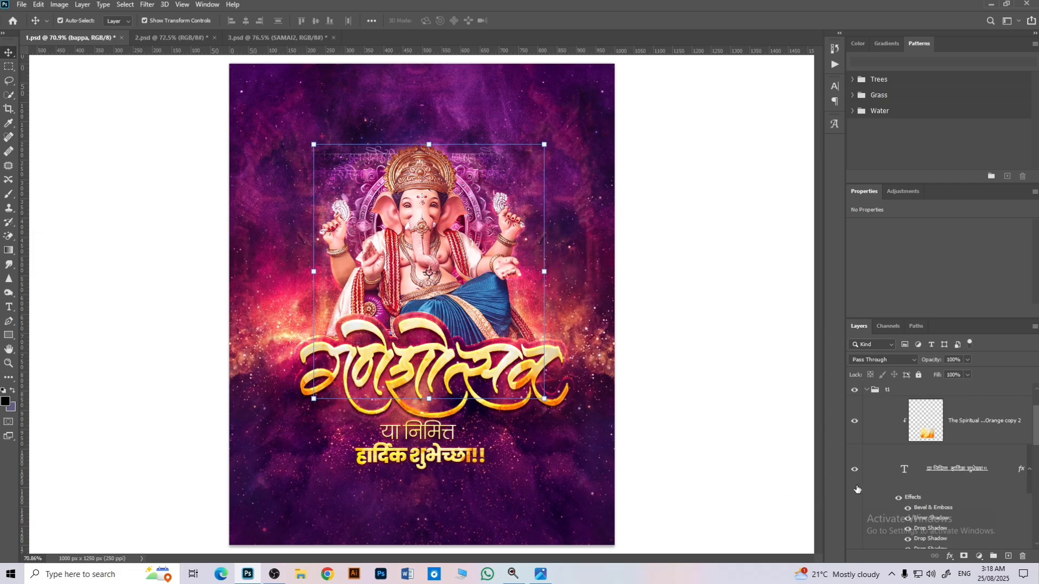
Step: Show the flower group and expand it together with its nested Group 4 to examine the lotus layers and their adjustments
{"action": "scroll", "coordinate": [857, 489], "scroll_direction": "up", "scroll_amount": 2}
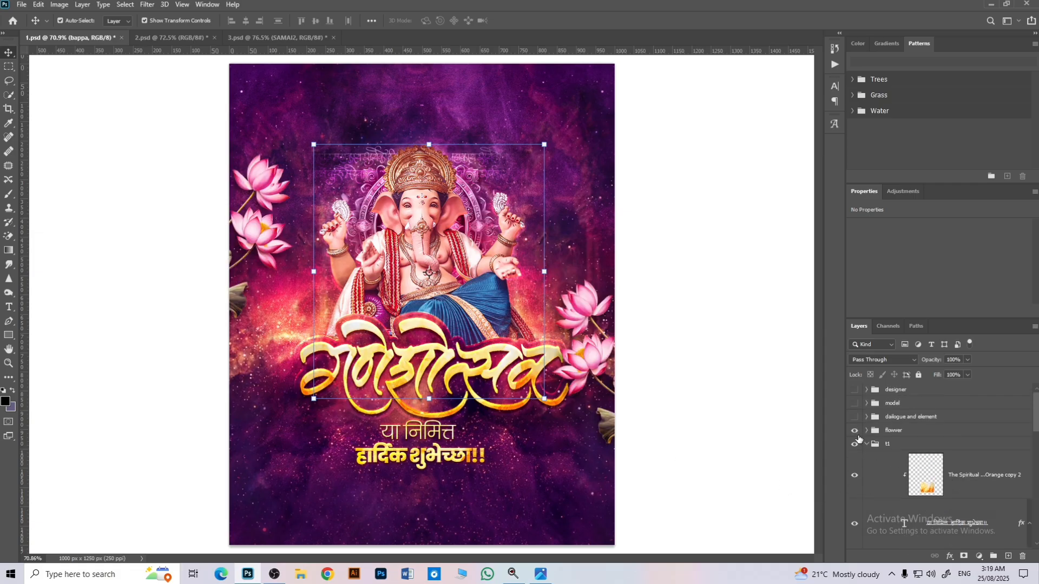
{"action": "left_click", "coordinate": [865, 431]}
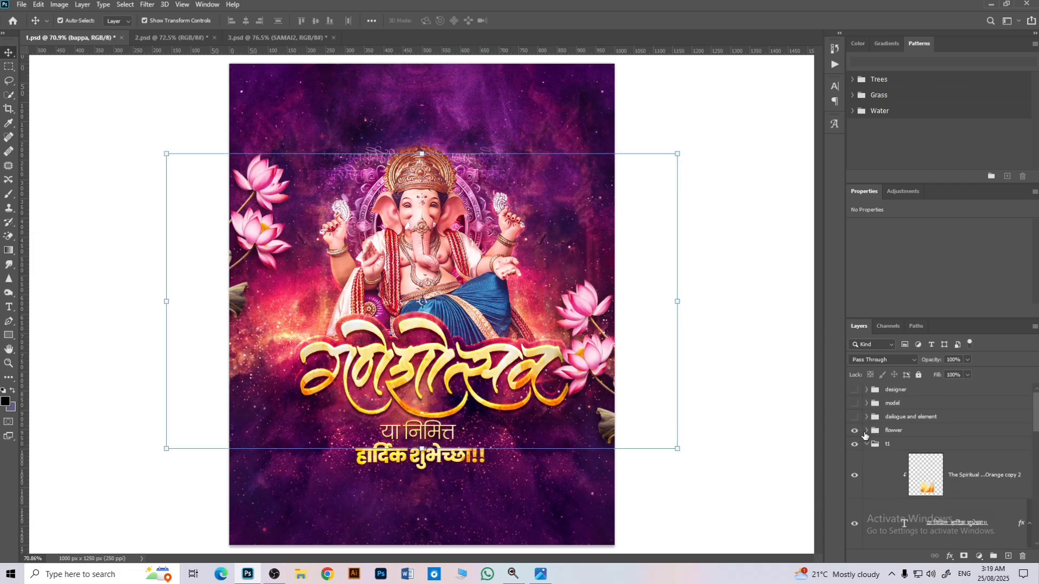
{"action": "left_click", "coordinate": [866, 430]}
{"action": "scroll", "coordinate": [930, 449], "scroll_direction": "down", "scroll_amount": 1}
{"action": "scroll", "coordinate": [889, 484], "scroll_direction": "down", "scroll_amount": 1}
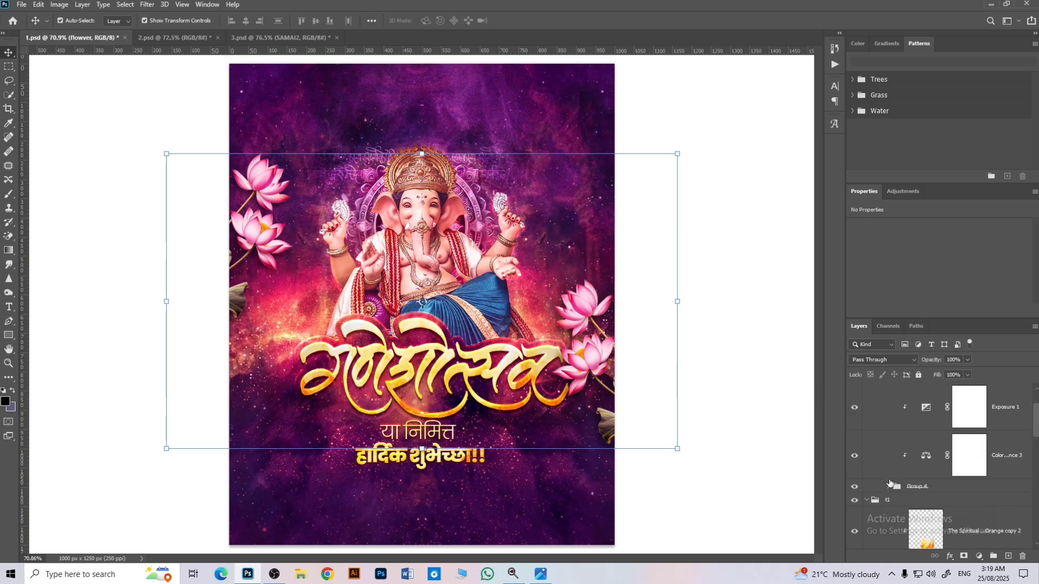
{"action": "left_click", "coordinate": [889, 487]}
{"action": "scroll", "coordinate": [922, 461], "scroll_direction": "down", "scroll_amount": 2}
{"action": "scroll", "coordinate": [959, 458], "scroll_direction": "up", "scroll_amount": 3}
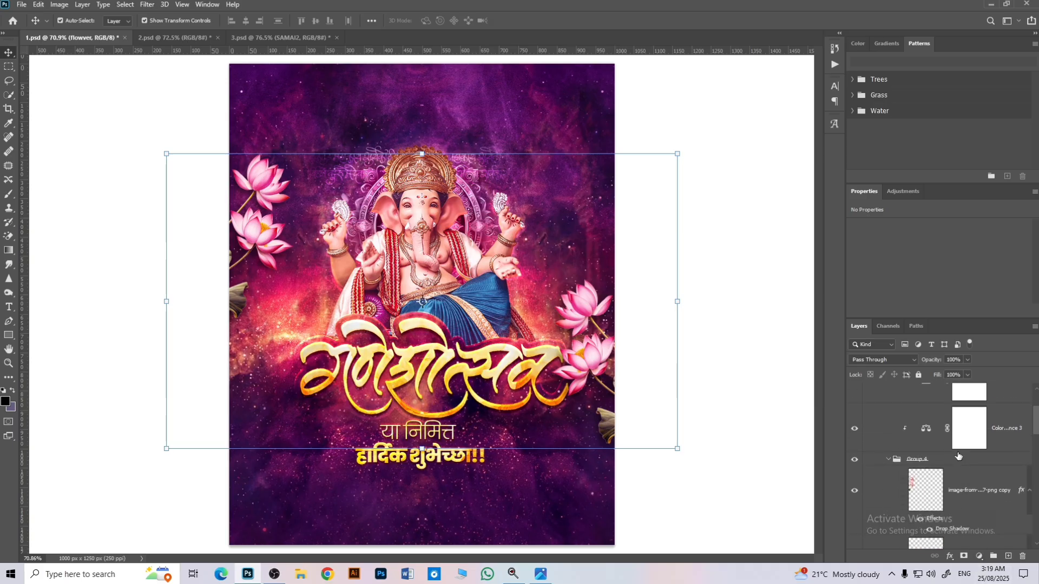
Step: Examine the Color Balance 3 and Exposure 1 adjustments above the lotus layers and collapse the flower group
{"action": "left_click", "coordinate": [927, 482]}
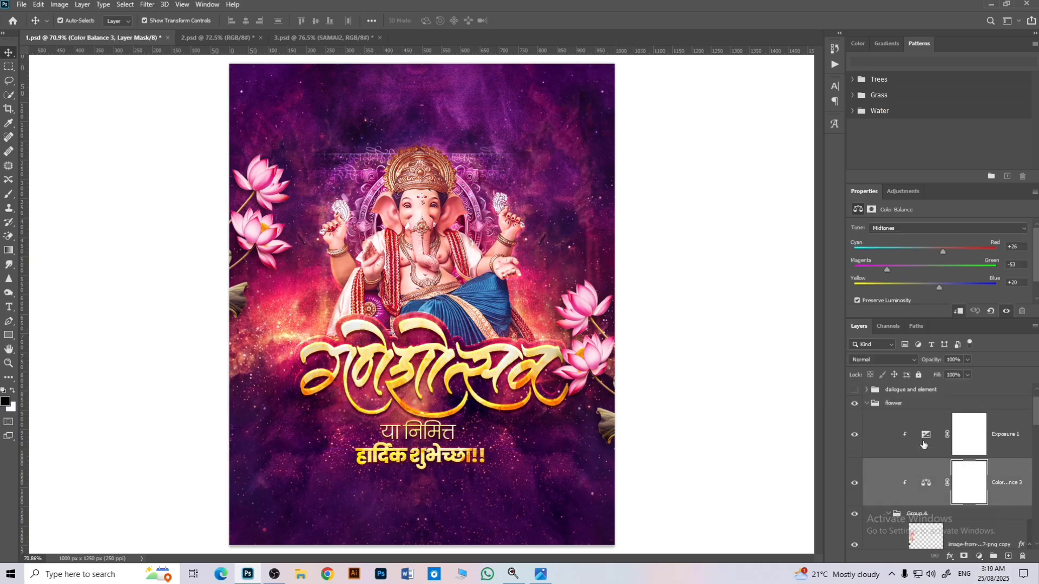
{"action": "scroll", "coordinate": [915, 465], "scroll_direction": "up", "scroll_amount": 1}
{"action": "left_click", "coordinate": [909, 459]}
{"action": "left_click", "coordinate": [867, 432]}
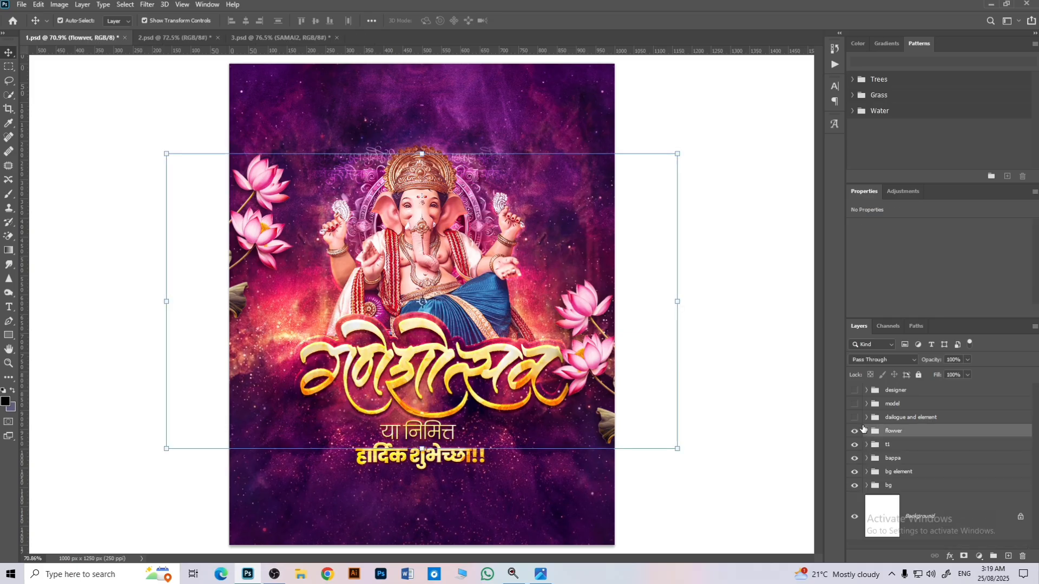
Step: Show the dialogue and element group, expand it to inspect the Layer 7 shloka lettering, and collapse it again
{"action": "key", "text": "alt+bracketright"}
{"action": "left_click", "coordinate": [855, 418]}
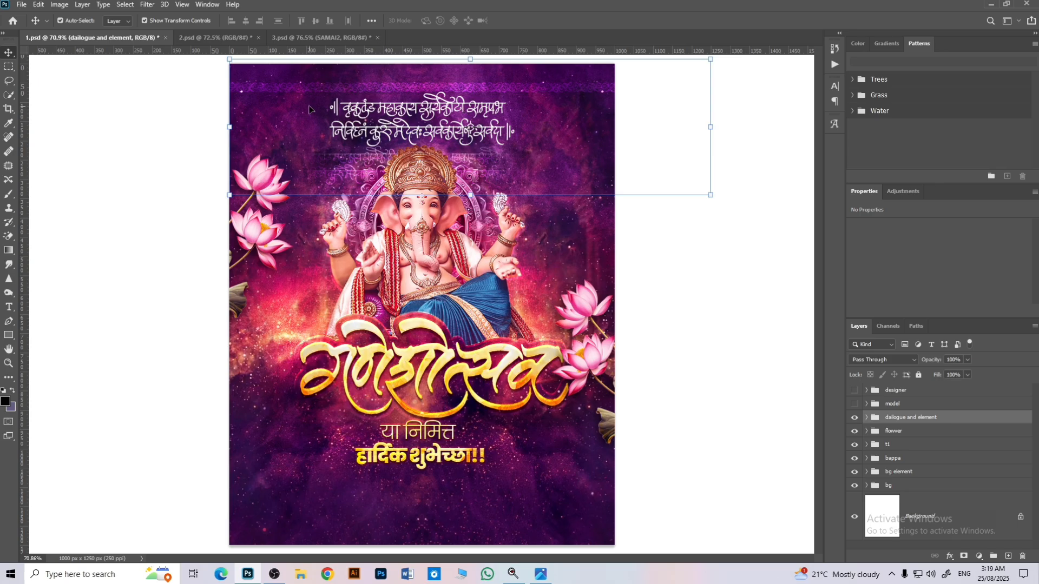
{"action": "left_click", "coordinate": [867, 418]}
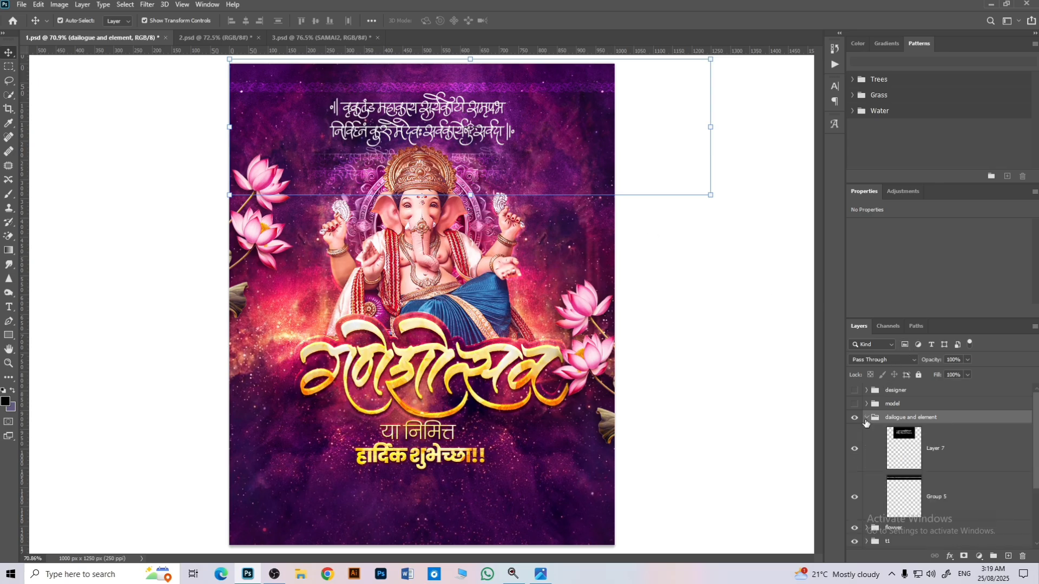
{"action": "left_click", "coordinate": [911, 456]}
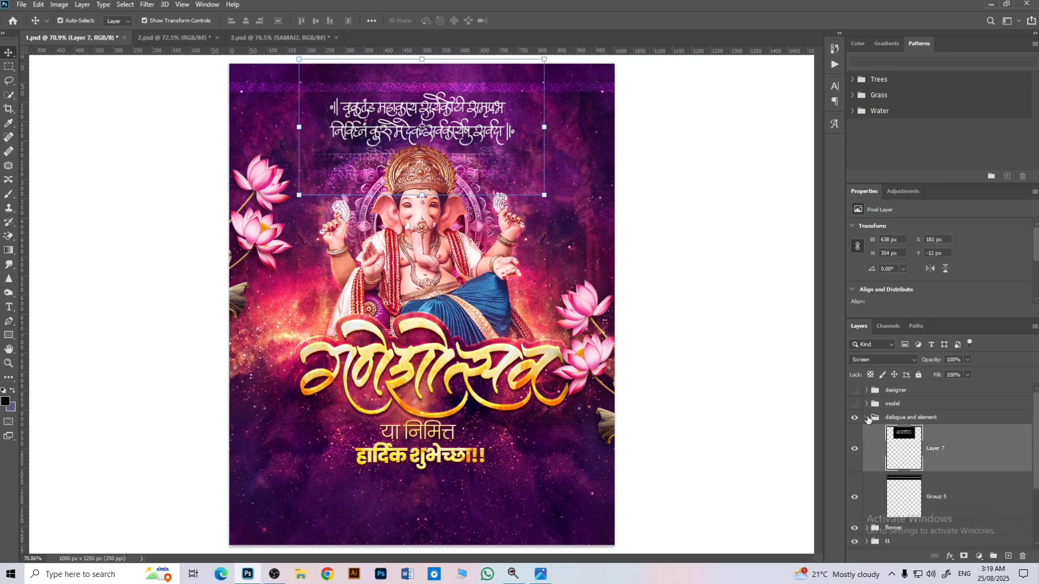
{"action": "left_click", "coordinate": [866, 417]}
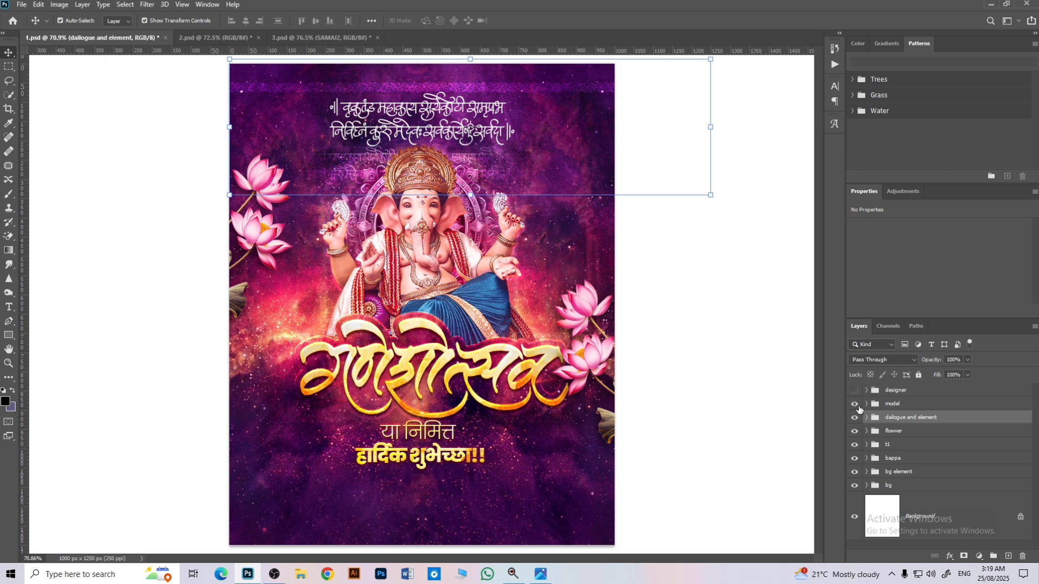
Step: Show the model group and compare the man's portrait with its clipped Color Balance 4 adjustment off and on
{"action": "left_click", "coordinate": [855, 405]}
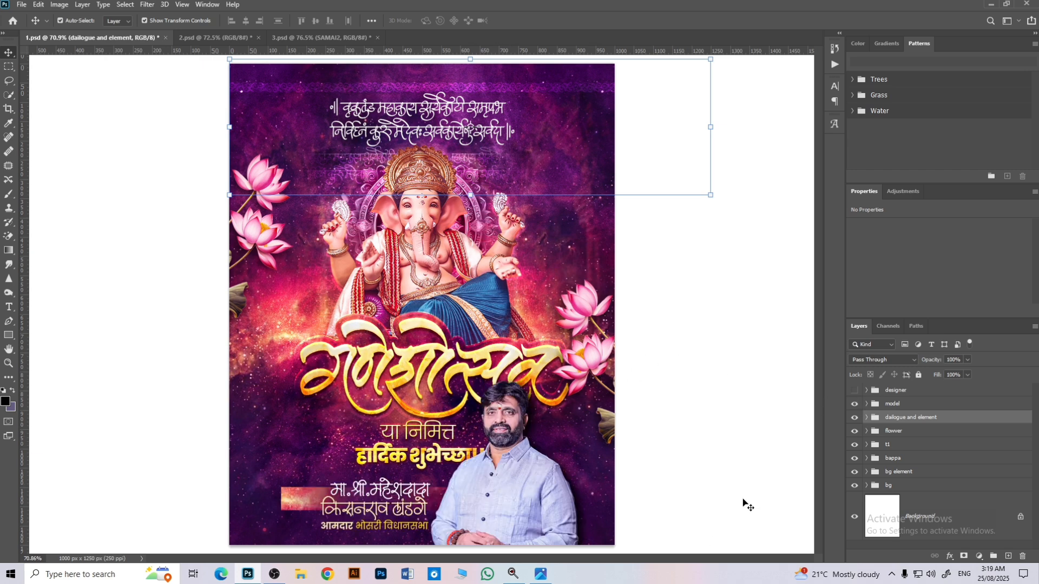
{"action": "left_click", "coordinate": [513, 479]}
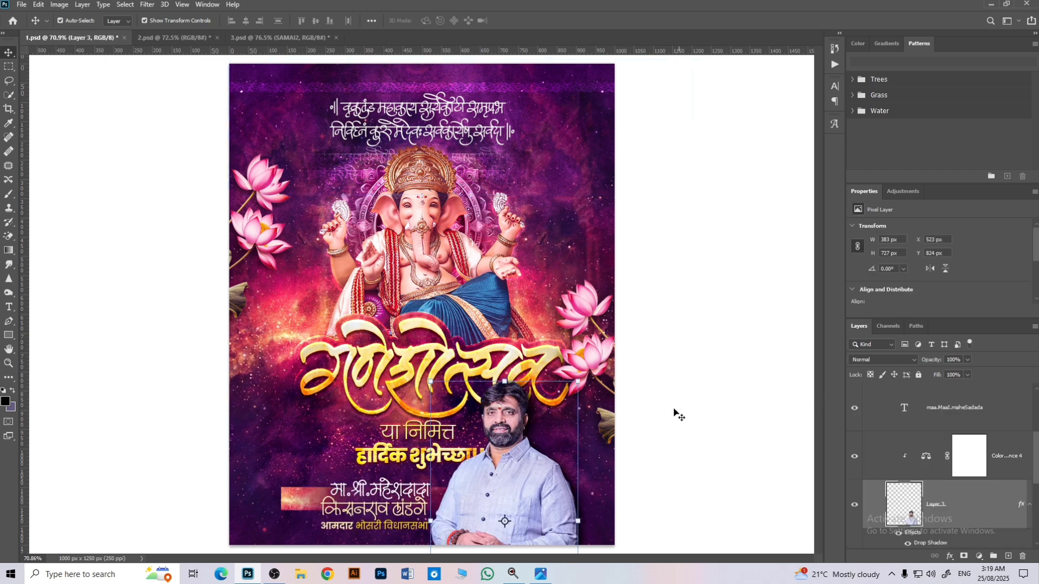
{"action": "left_click", "coordinate": [997, 470]}
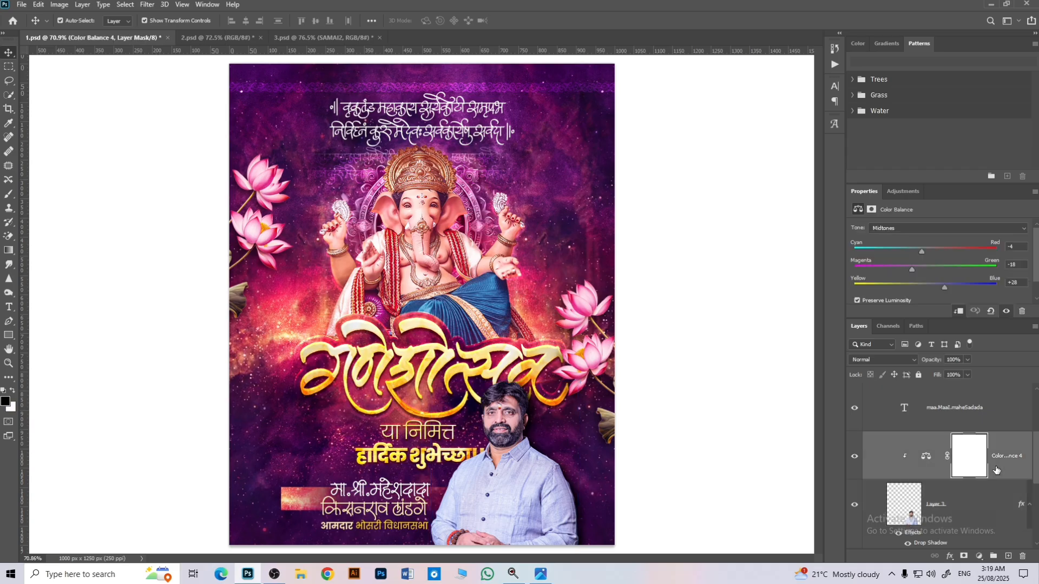
{"action": "scroll", "coordinate": [909, 455], "scroll_direction": "up", "scroll_amount": 1}
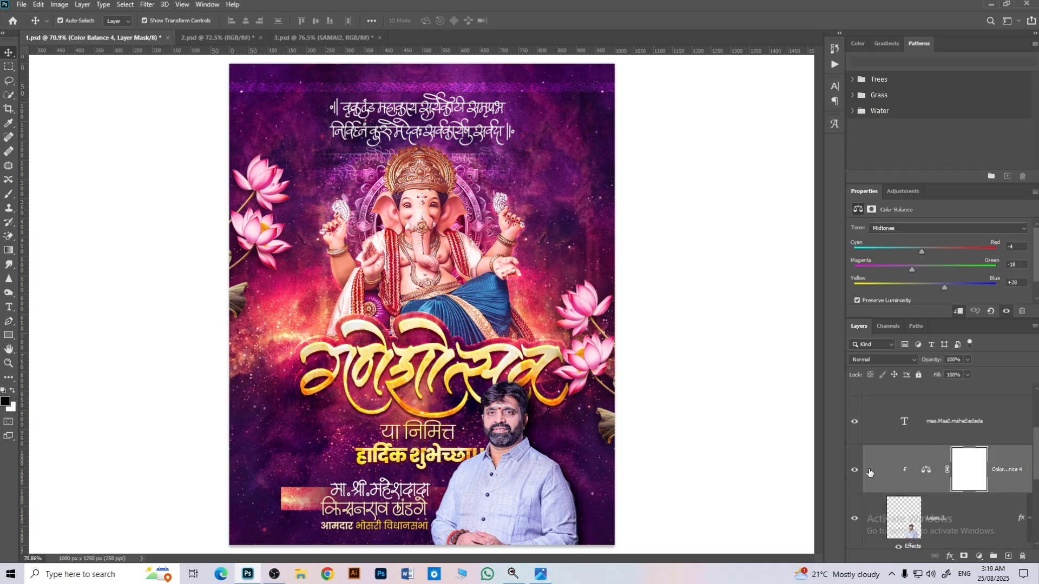
{"action": "left_click", "coordinate": [855, 470]}
{"action": "left_click", "coordinate": [854, 470]}
{"action": "scroll", "coordinate": [894, 471], "scroll_direction": "up", "scroll_amount": 2}
Step: Select in turn the two name text layers and the "आमदार भोसरी विधानसभा" text layer in the model group
{"action": "left_click", "coordinate": [909, 458]}
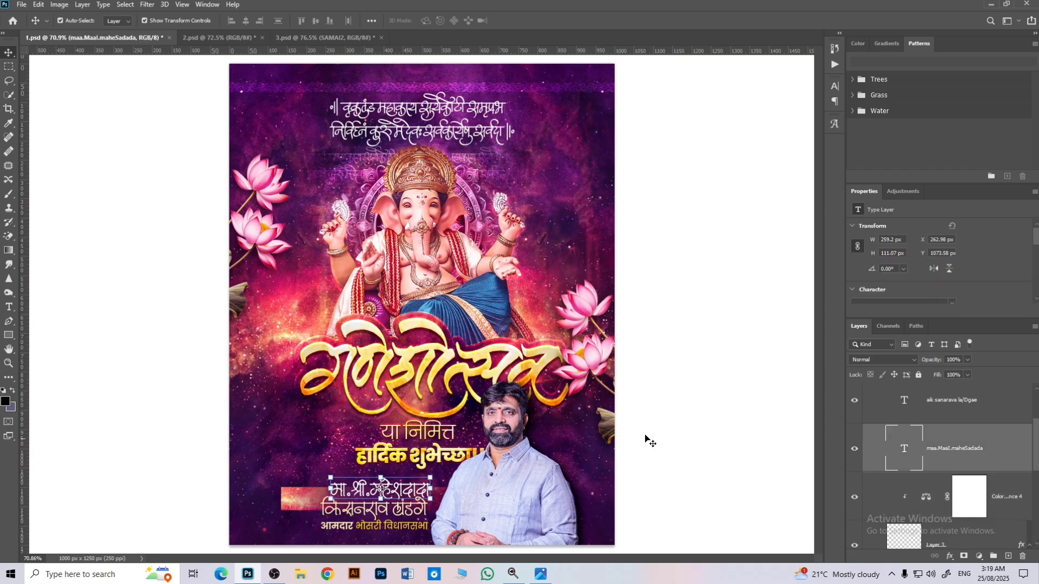
{"action": "left_click", "coordinate": [887, 412]}
{"action": "scroll", "coordinate": [898, 449], "scroll_direction": "up", "scroll_amount": 6}
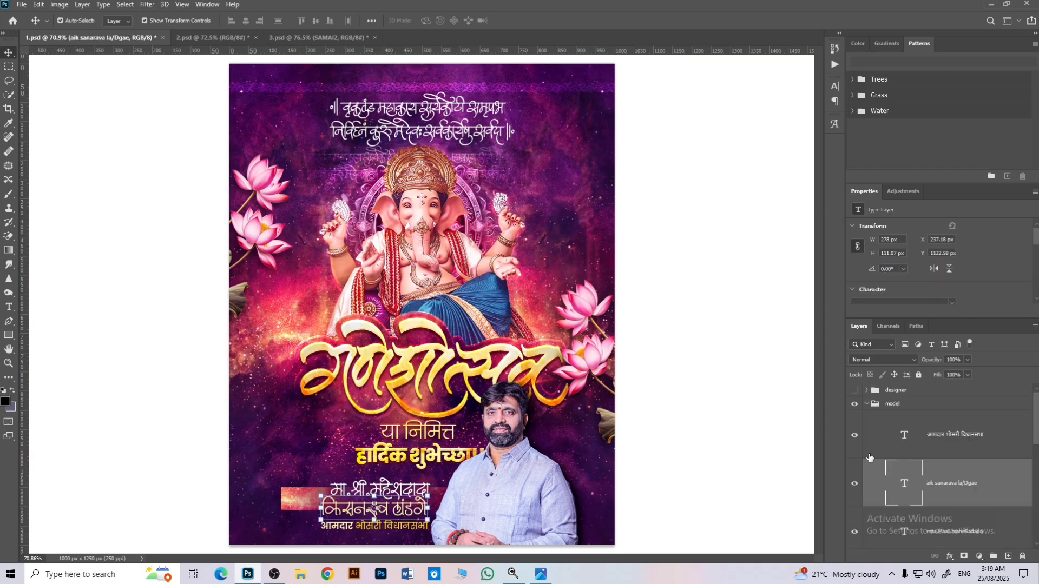
{"action": "left_click", "coordinate": [903, 444]}
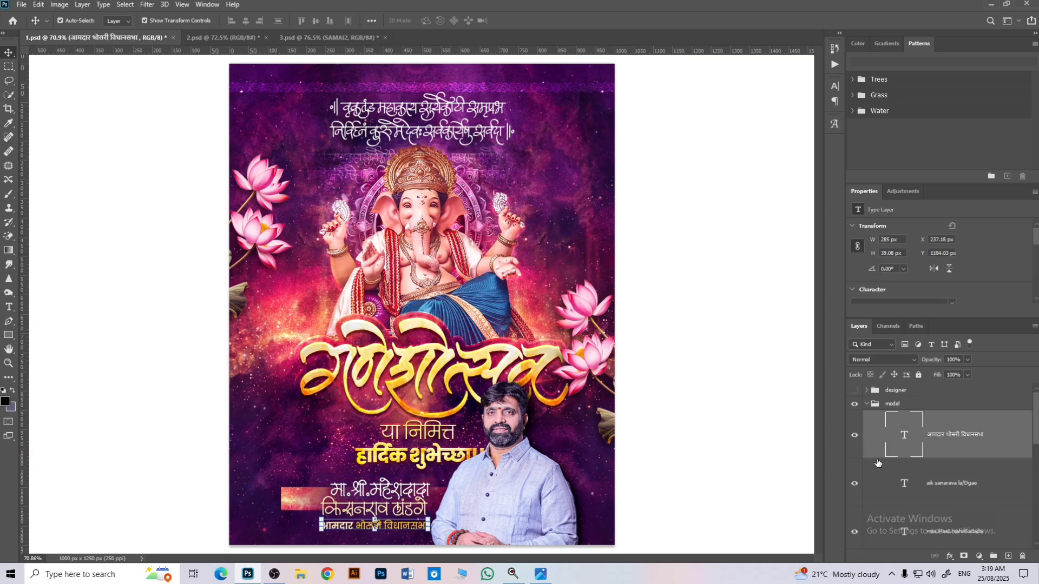
Step: Collapse the model group, show the designer group with the credit texts, and deselect all layers
{"action": "left_click", "coordinate": [866, 405]}
{"action": "left_click", "coordinate": [855, 390]}
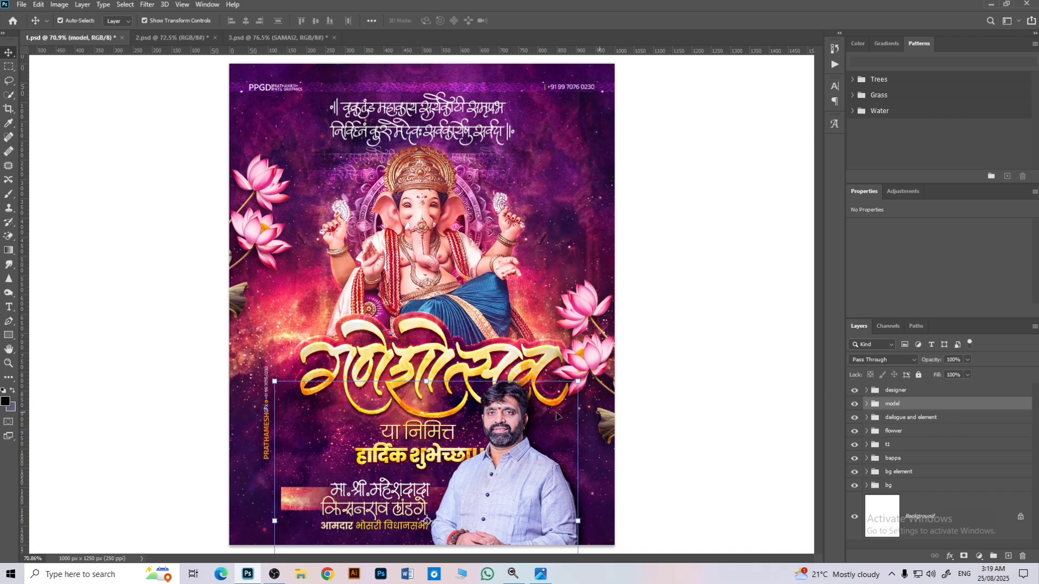
{"action": "left_click", "coordinate": [169, 417]}
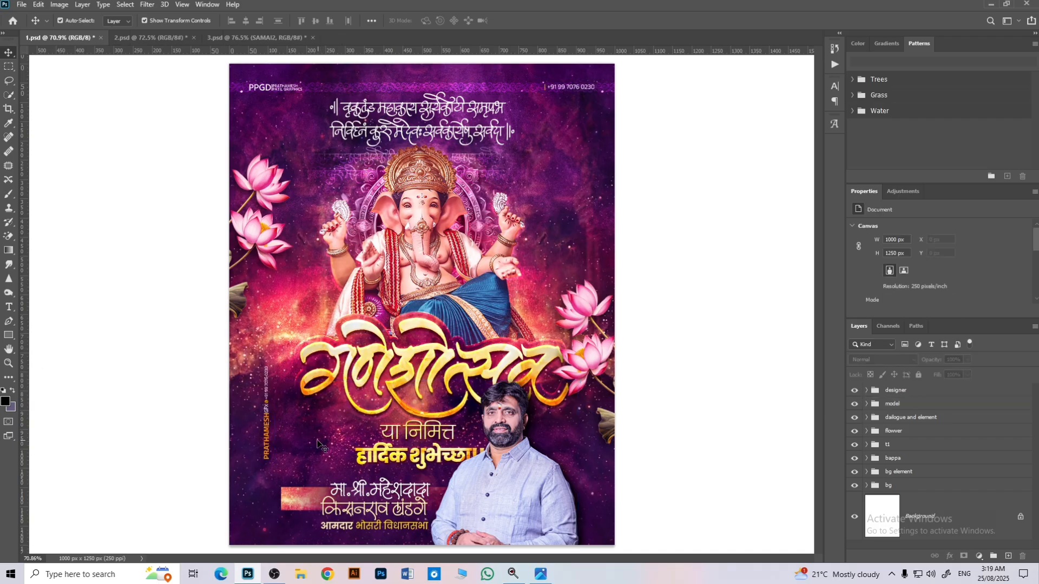
{"action": "left_click", "coordinate": [268, 439]}
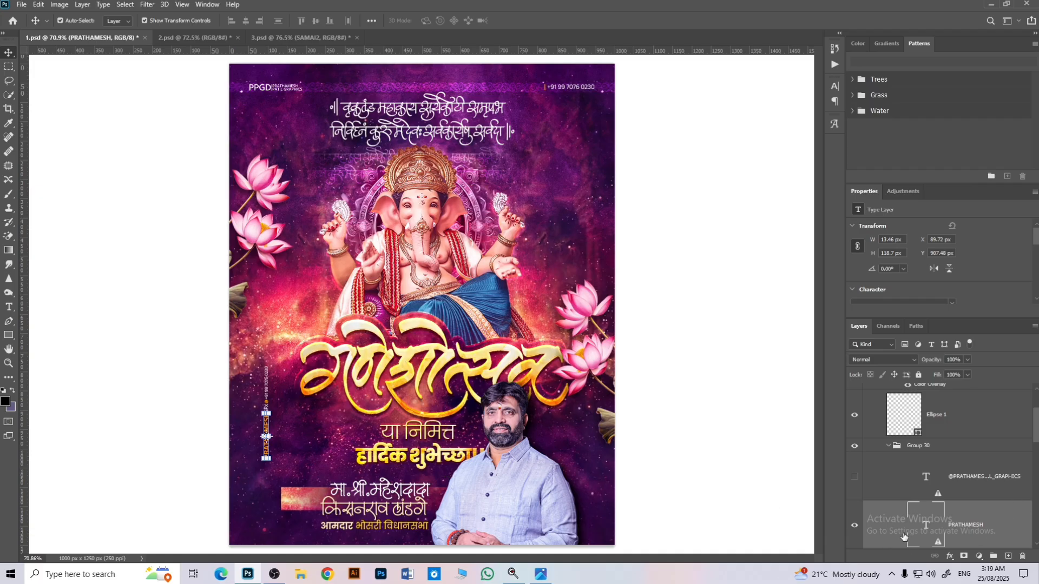
{"action": "double_click", "coordinate": [913, 528]}
{"action": "left_click", "coordinate": [580, 229]}
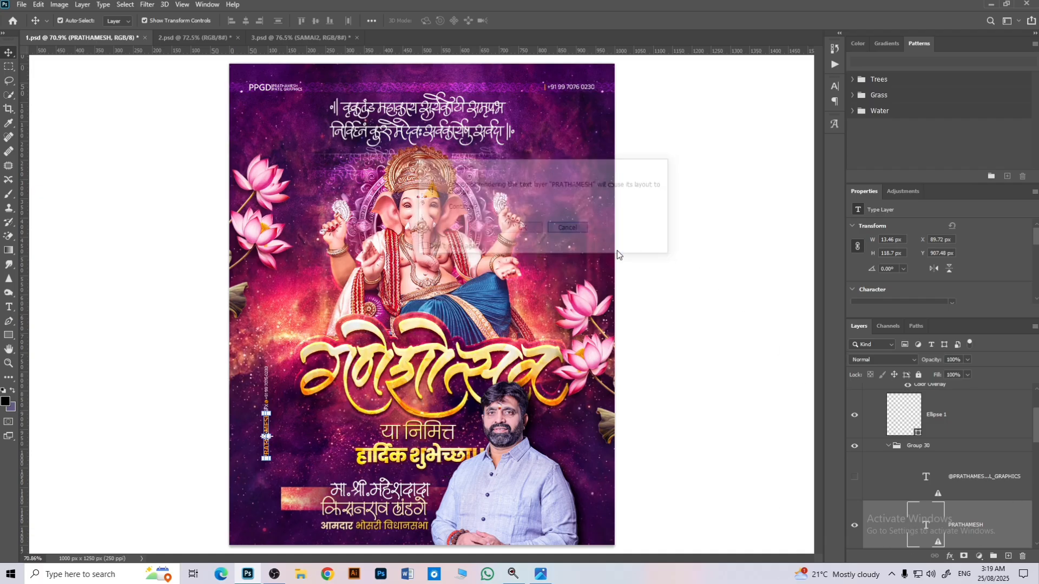
Step: Switch to the 2.psd document, expand its bg group and show the group's orange-to-magenta background
{"action": "left_click", "coordinate": [175, 38]}
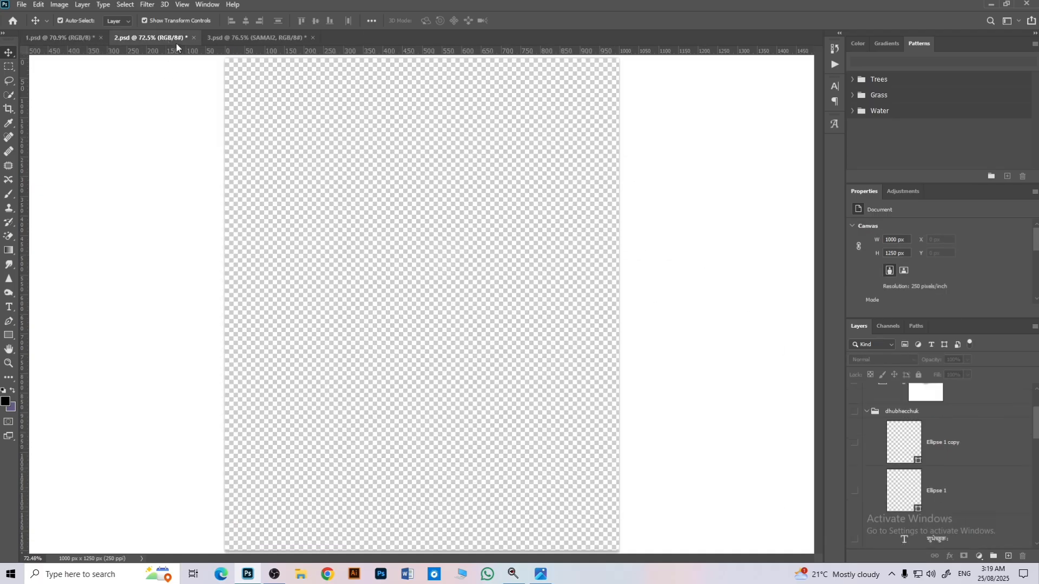
{"action": "scroll", "coordinate": [1032, 425], "scroll_direction": "down", "scroll_amount": 5}
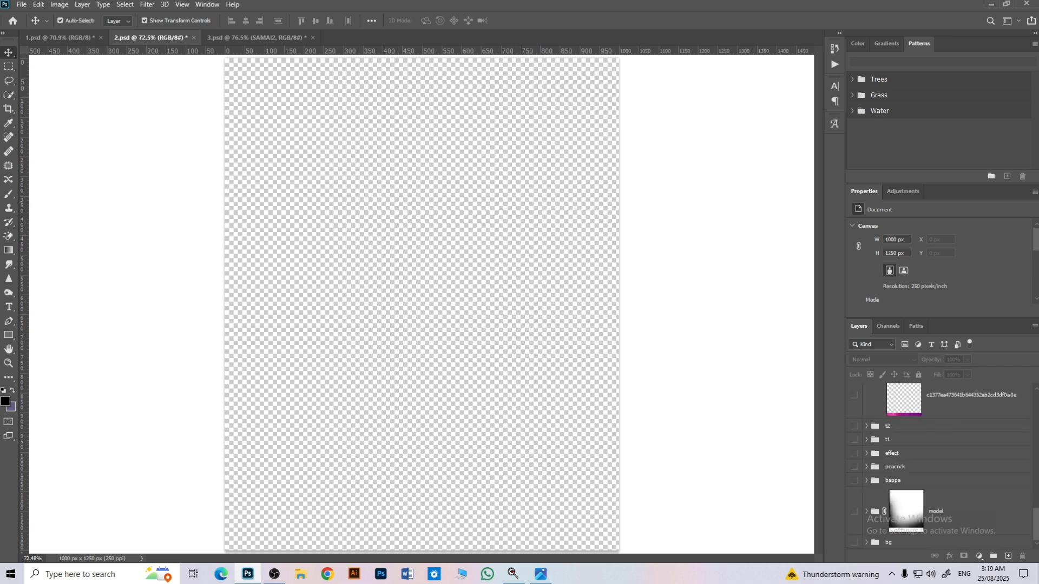
{"action": "left_click", "coordinate": [868, 542]}
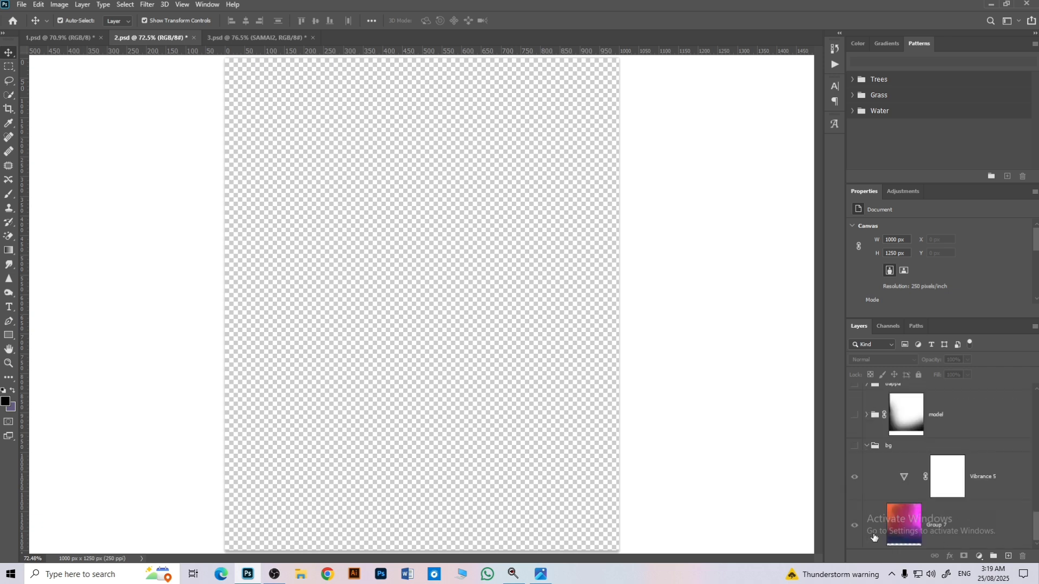
{"action": "left_click", "coordinate": [855, 525]}
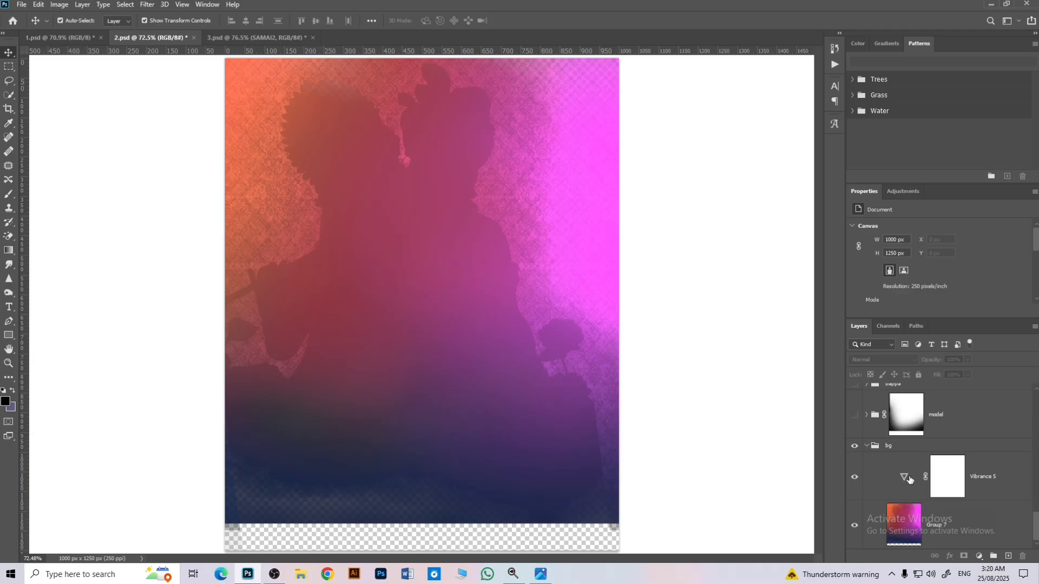
Step: Select the Group 7 background image and compare it with the Vibrance 5 adjustment off and on
{"action": "left_click", "coordinate": [963, 523]}
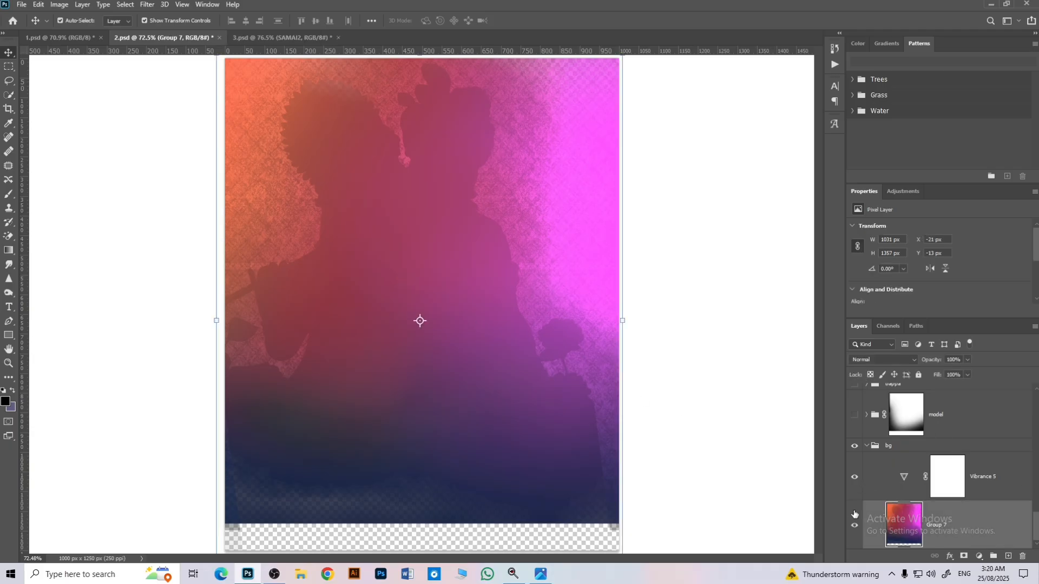
{"action": "left_click", "coordinate": [855, 477]}
{"action": "left_click", "coordinate": [854, 477]}
Step: Show the model group above the background, expand it and hide all the layers inside it
{"action": "left_click", "coordinate": [855, 414]}
{"action": "left_click", "coordinate": [866, 414]}
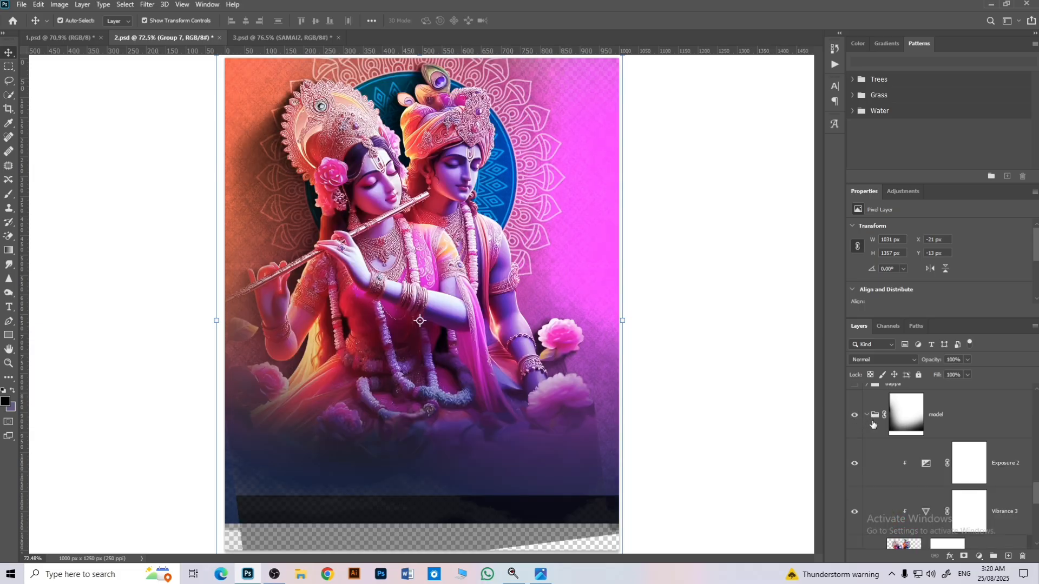
{"action": "scroll", "coordinate": [861, 454], "scroll_direction": "down", "scroll_amount": 2}
{"action": "scroll", "coordinate": [857, 428], "scroll_direction": "up", "scroll_amount": 2}
{"action": "left_click_drag", "start_coordinate": [858, 445], "coordinate": [857, 554]}
{"action": "scroll", "coordinate": [857, 532], "scroll_direction": "down", "scroll_amount": 5}
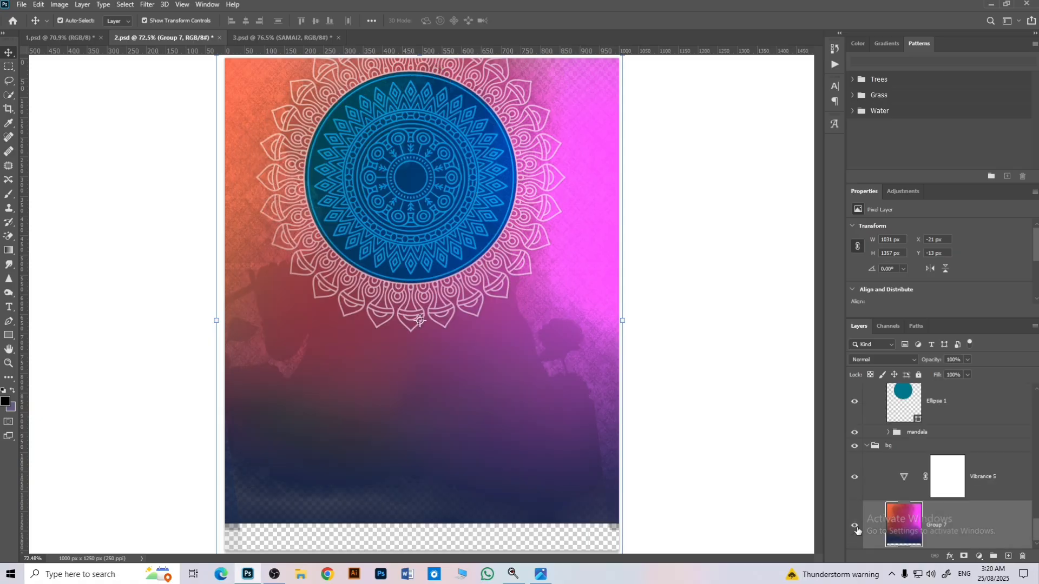
{"action": "scroll", "coordinate": [859, 498], "scroll_direction": "up", "scroll_amount": 2}
{"action": "left_click_drag", "start_coordinate": [855, 498], "coordinate": [855, 529]}
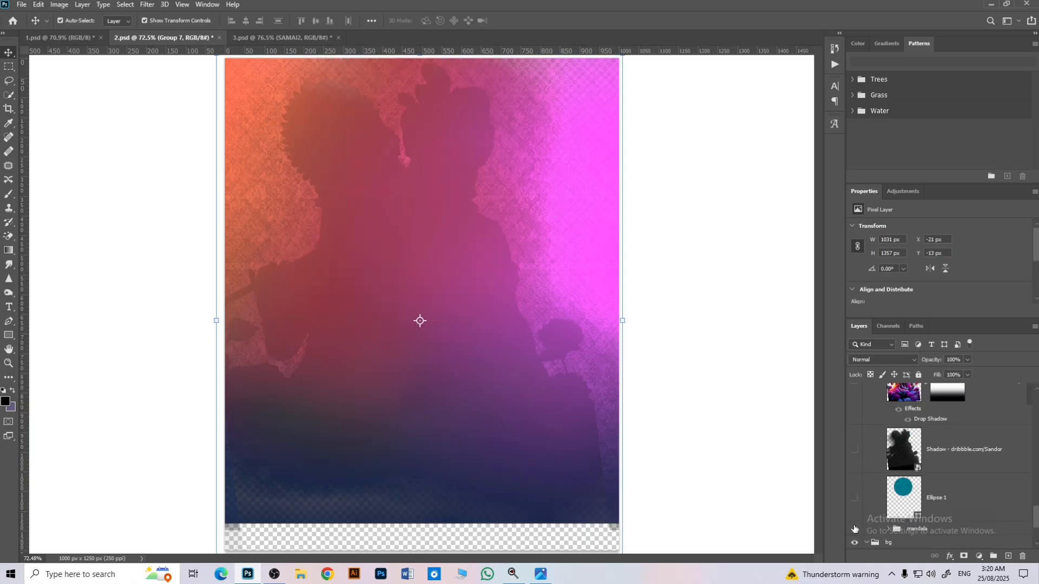
Step: Show the mandala group and the Ellipse 1 circle above it, and select Ellipse 1 to check its blend mode
{"action": "left_click", "coordinate": [855, 530]}
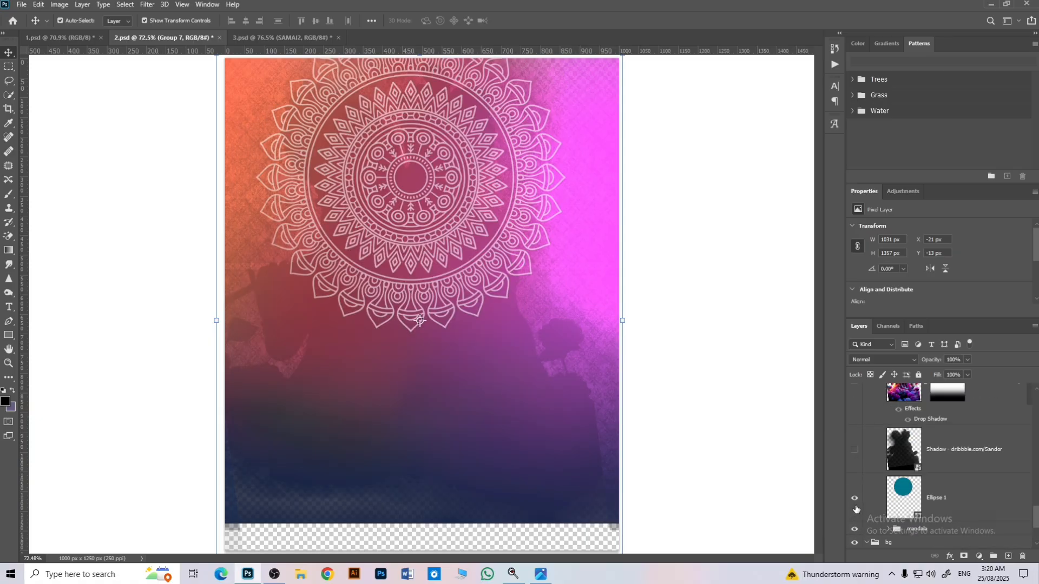
{"action": "left_click", "coordinate": [855, 499]}
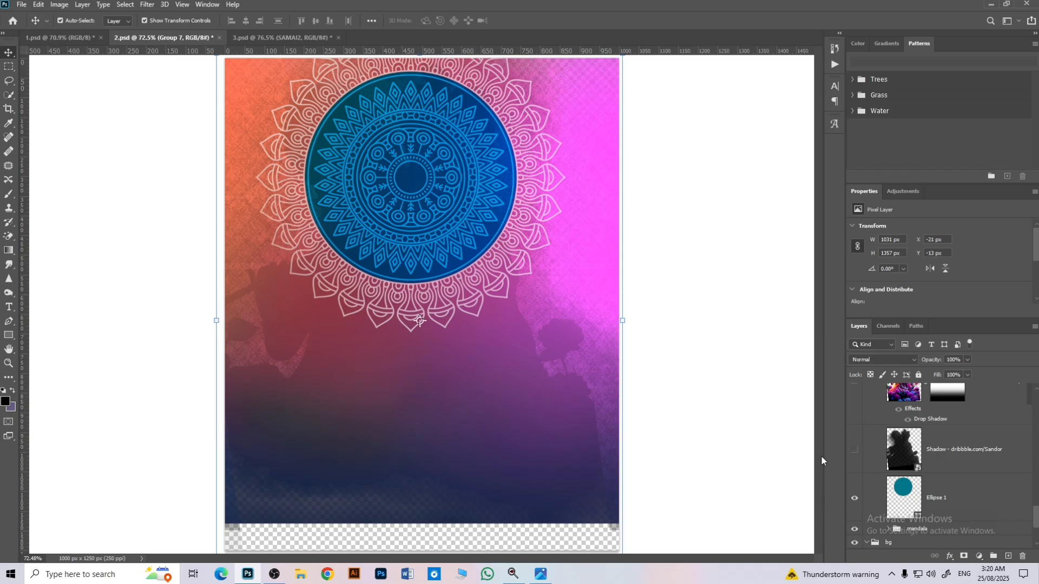
{"action": "left_click", "coordinate": [872, 485]}
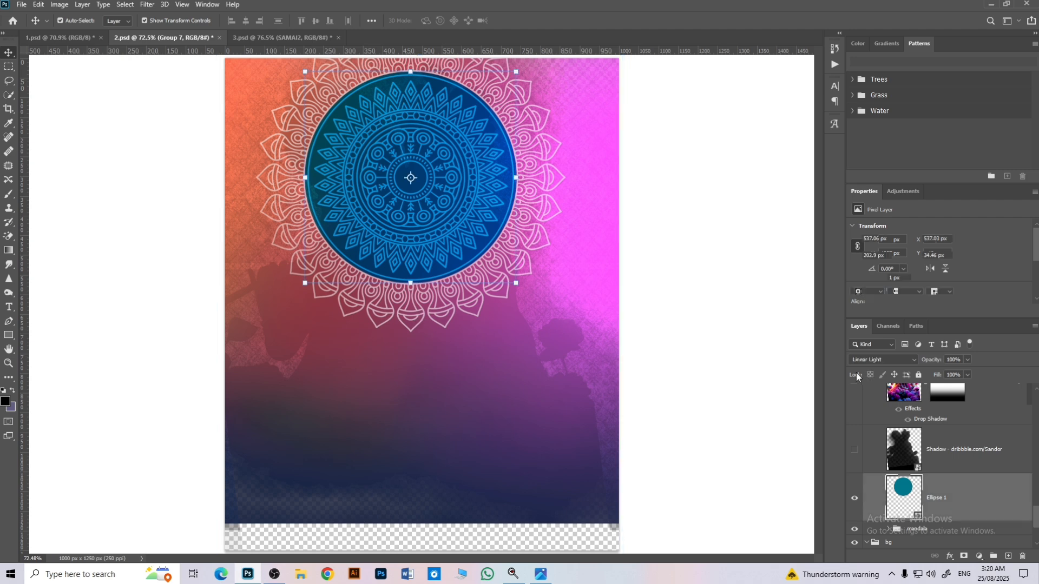
Step: Show the shadow layer, the Radha-Krishna image and its clipped Vibrance 3 and Exposure 2 adjustments in the model group
{"action": "left_click", "coordinate": [853, 459]}
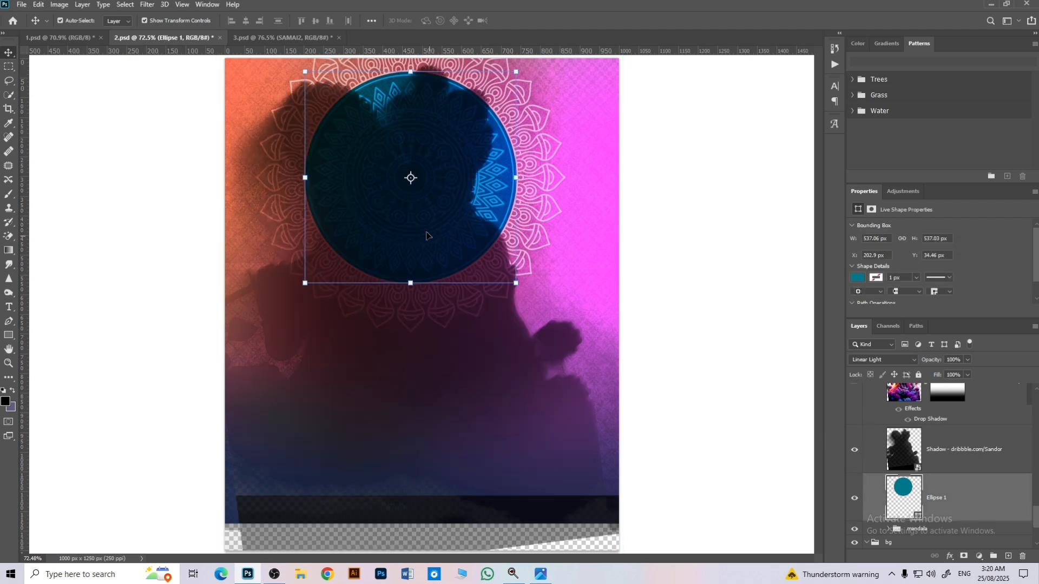
{"action": "scroll", "coordinate": [894, 451], "scroll_direction": "up", "scroll_amount": 2}
{"action": "scroll", "coordinate": [894, 451], "scroll_direction": "up", "scroll_amount": 1}
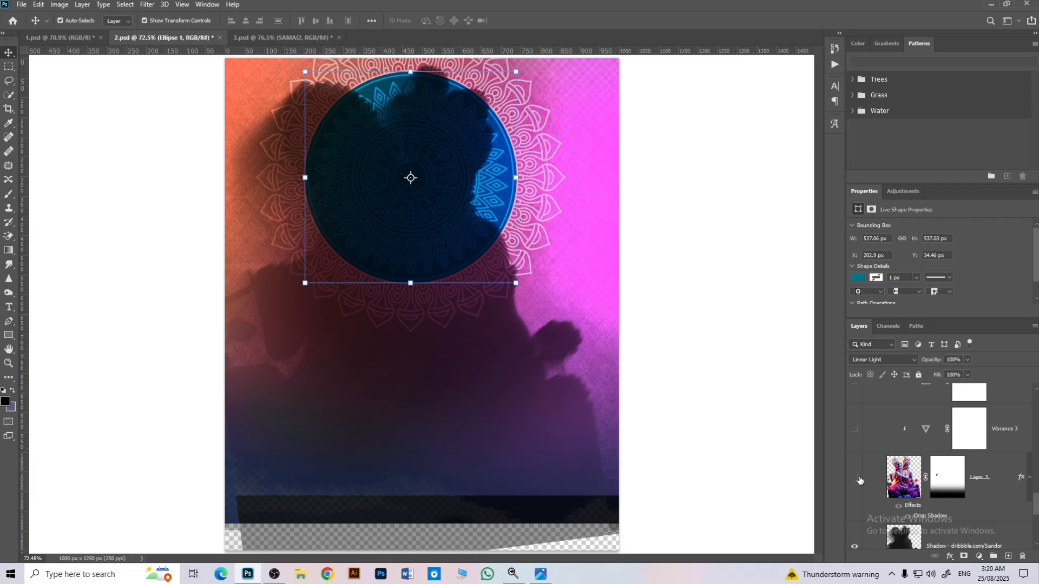
{"action": "left_click", "coordinate": [855, 479]}
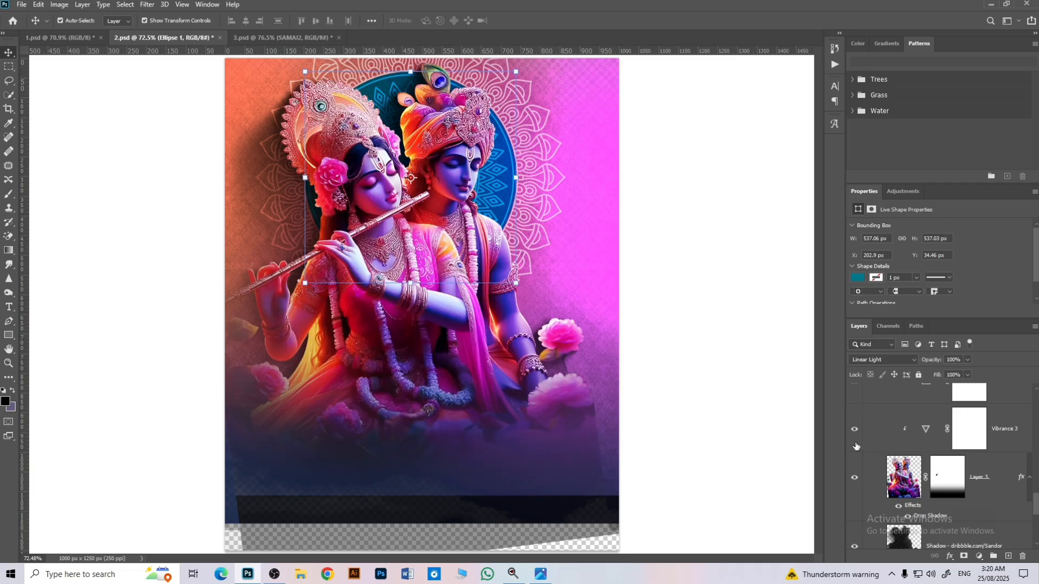
{"action": "scroll", "coordinate": [857, 446], "scroll_direction": "up", "scroll_amount": 2}
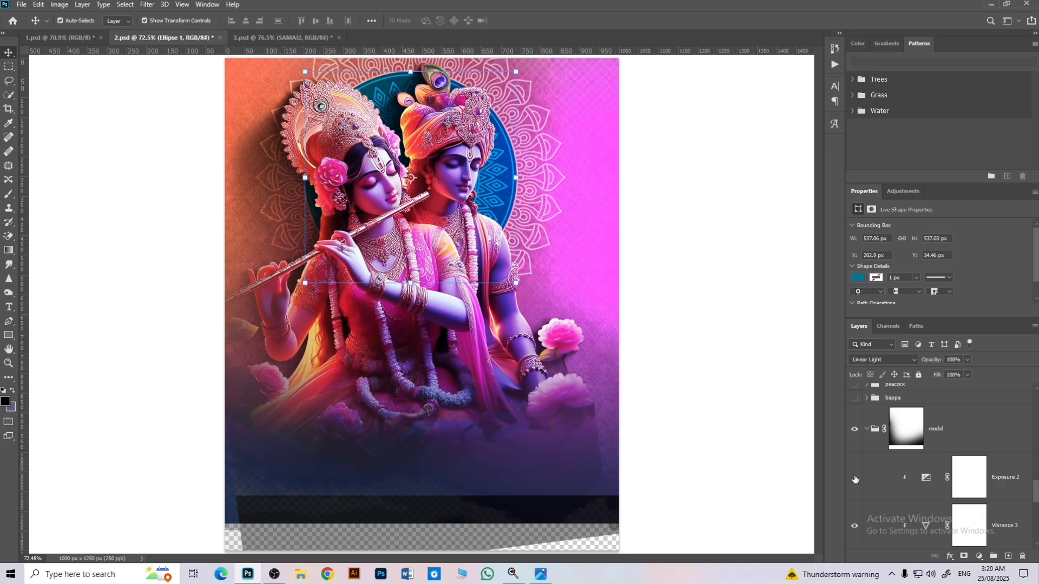
{"action": "left_click", "coordinate": [854, 478]}
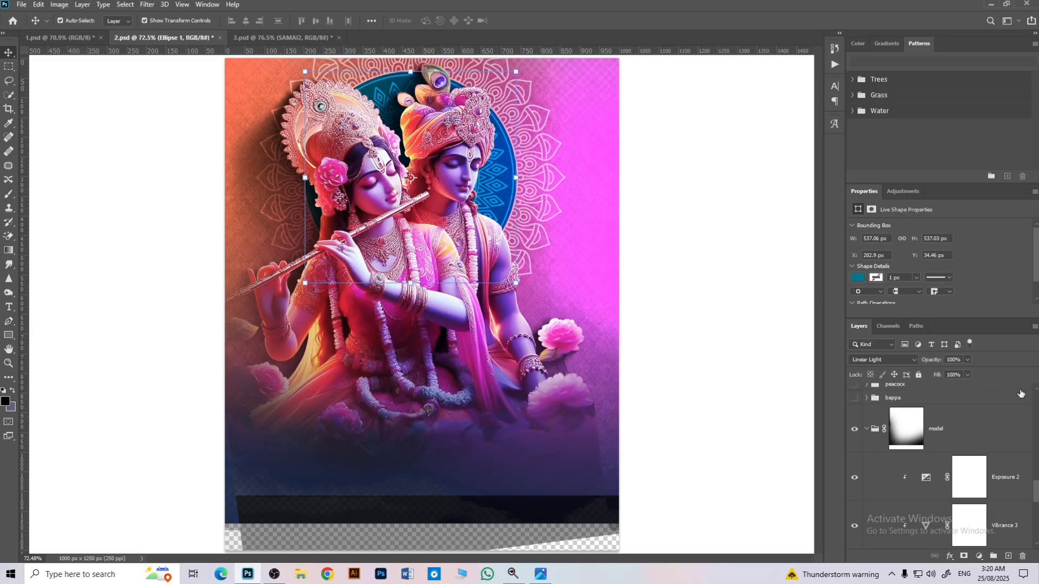
Step: Show the bappa group above the model group and expand it to look through its layers
{"action": "left_click", "coordinate": [855, 399]}
{"action": "left_click", "coordinate": [867, 399]}
{"action": "scroll", "coordinate": [872, 416], "scroll_direction": "down", "scroll_amount": 1}
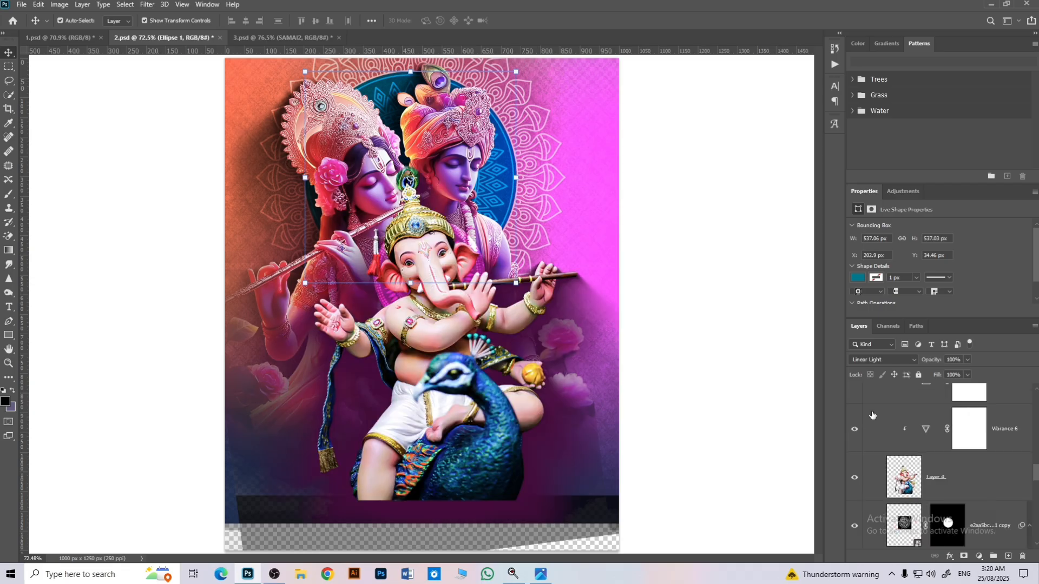
{"action": "scroll", "coordinate": [866, 417], "scroll_direction": "up", "scroll_amount": 1}
Step: Hide Exposure 4, Vibrance 6, the Ganesha image, the mandala copy and the Ellipse 2 circle inside the bappa group
{"action": "left_click_drag", "start_coordinate": [856, 430], "coordinate": [858, 493]}
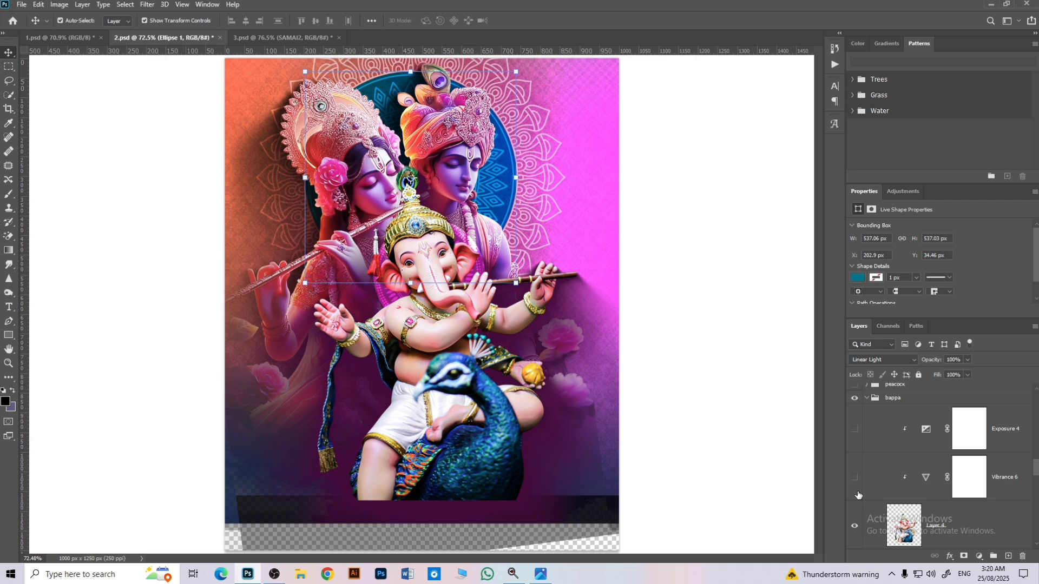
{"action": "left_click", "coordinate": [855, 525]}
{"action": "left_click", "coordinate": [855, 524]}
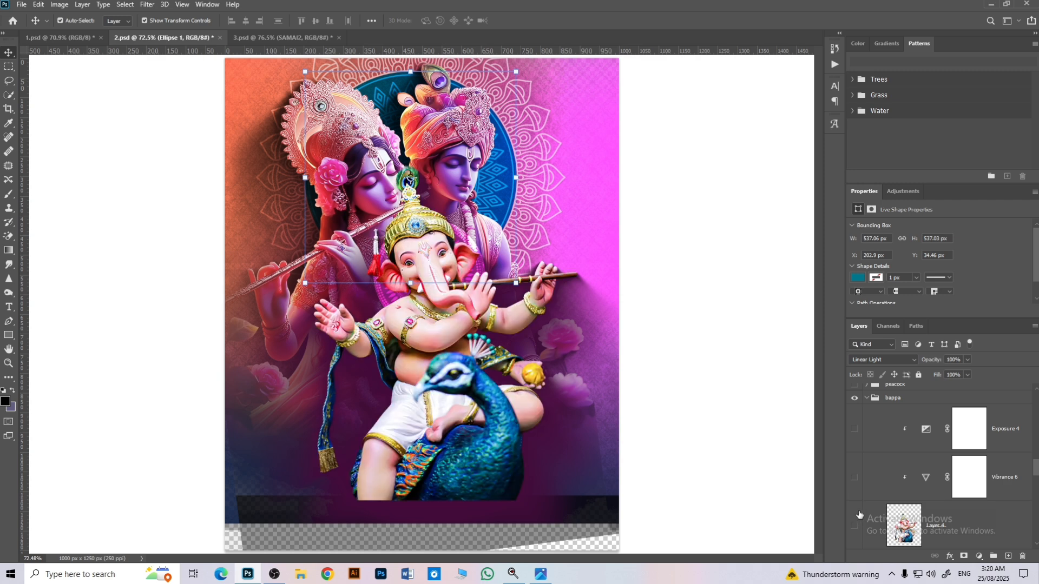
{"action": "left_click", "coordinate": [855, 522]}
{"action": "scroll", "coordinate": [860, 493], "scroll_direction": "down", "scroll_amount": 3}
{"action": "left_click", "coordinate": [857, 430]}
{"action": "left_click", "coordinate": [856, 544]}
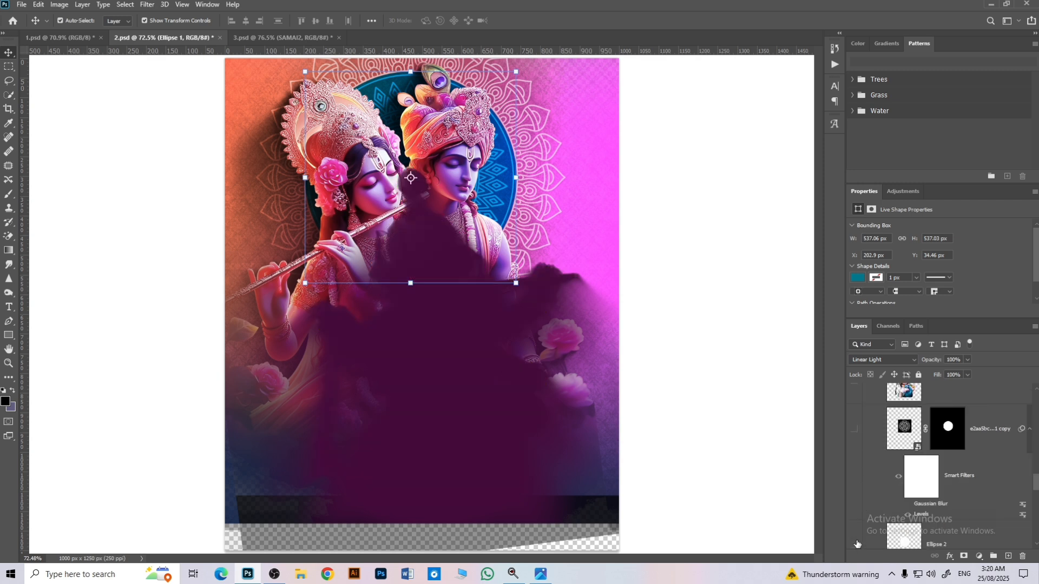
{"action": "left_click", "coordinate": [855, 538]}
{"action": "scroll", "coordinate": [855, 520], "scroll_direction": "down", "scroll_amount": 3}
{"action": "left_click", "coordinate": [855, 400]}
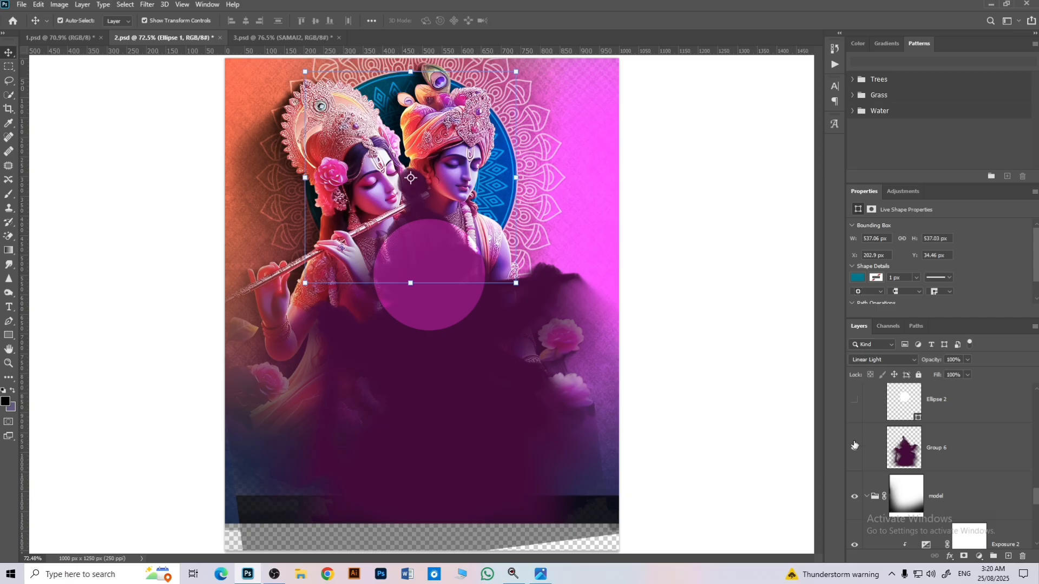
Step: Compare the Group 6 shadow off and on, and show the Ellipse 2 circle and the mandala copy above it
{"action": "left_click", "coordinate": [855, 445]}
{"action": "left_click", "coordinate": [856, 445]}
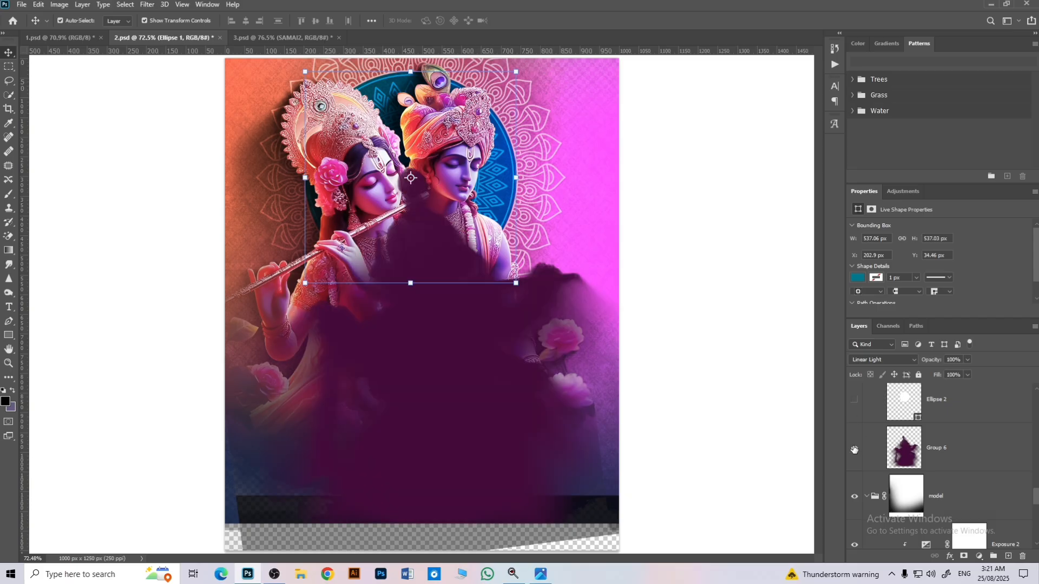
{"action": "left_click", "coordinate": [854, 400]}
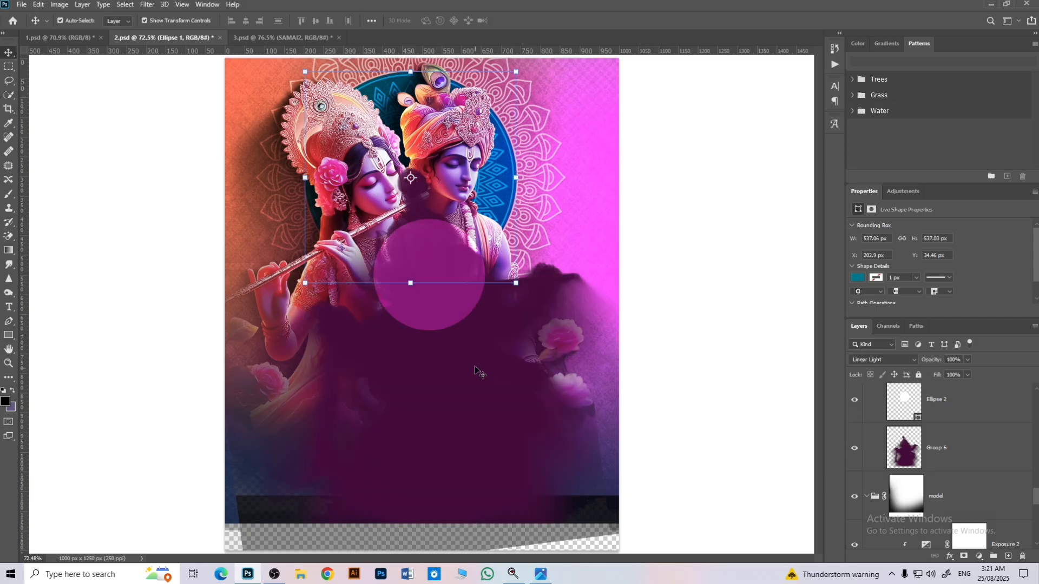
{"action": "scroll", "coordinate": [908, 436], "scroll_direction": "up", "scroll_amount": 2}
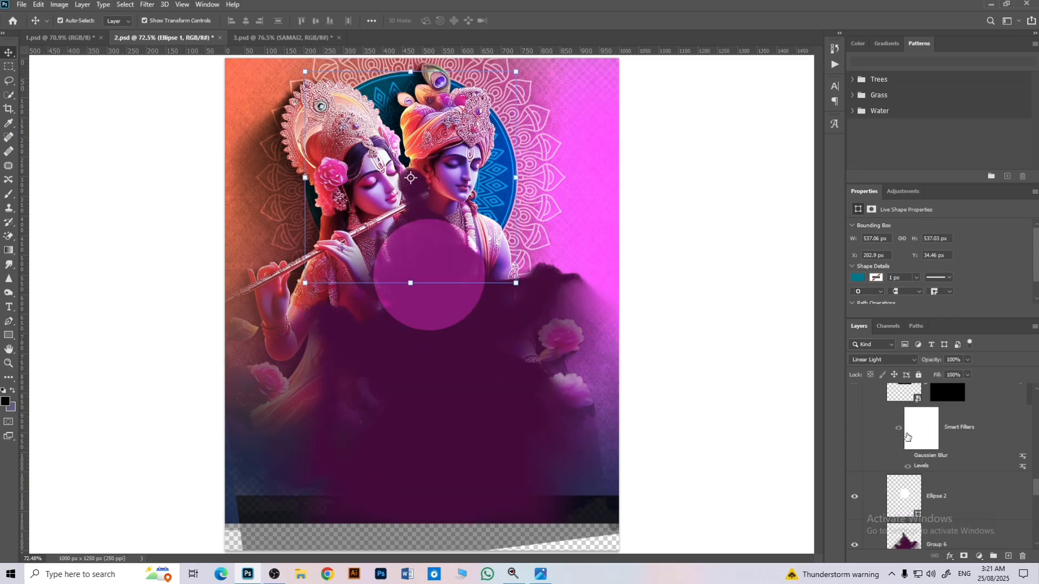
{"action": "scroll", "coordinate": [858, 434], "scroll_direction": "up", "scroll_amount": 1}
{"action": "left_click", "coordinate": [855, 429]}
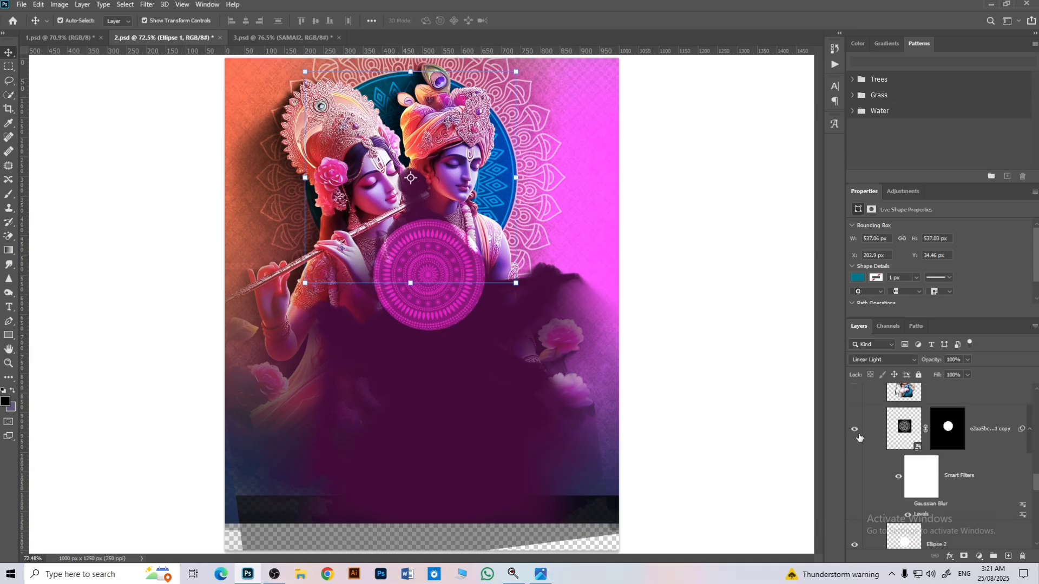
Step: Show the Ganesha image with its clipped Vibrance 6 and Exposure 4 adjustments, and check both adjustments' settings
{"action": "scroll", "coordinate": [861, 441], "scroll_direction": "down", "scroll_amount": 1}
{"action": "left_click", "coordinate": [854, 490]}
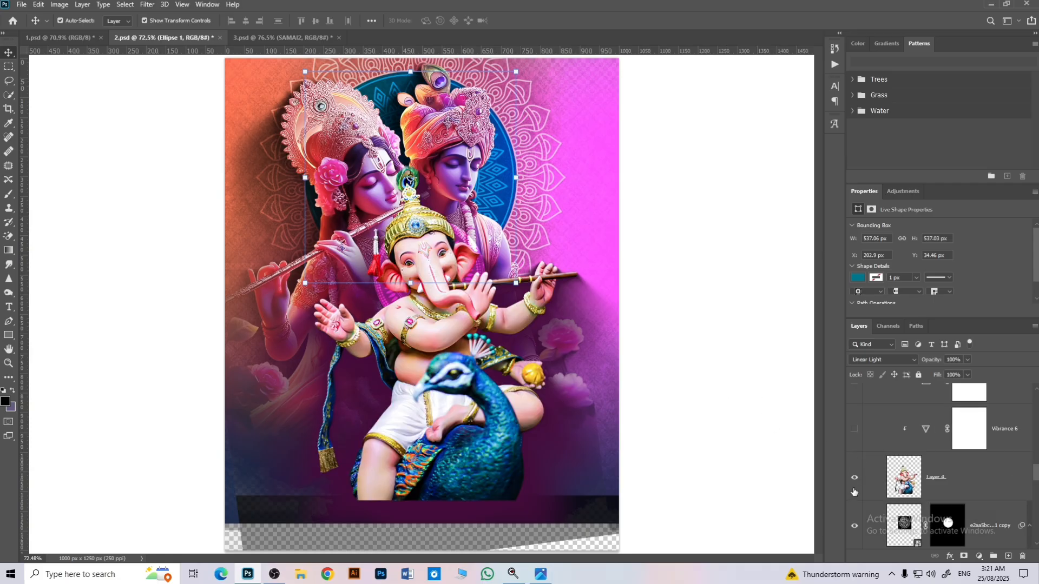
{"action": "left_click", "coordinate": [855, 429]}
{"action": "scroll", "coordinate": [857, 454], "scroll_direction": "up", "scroll_amount": 2}
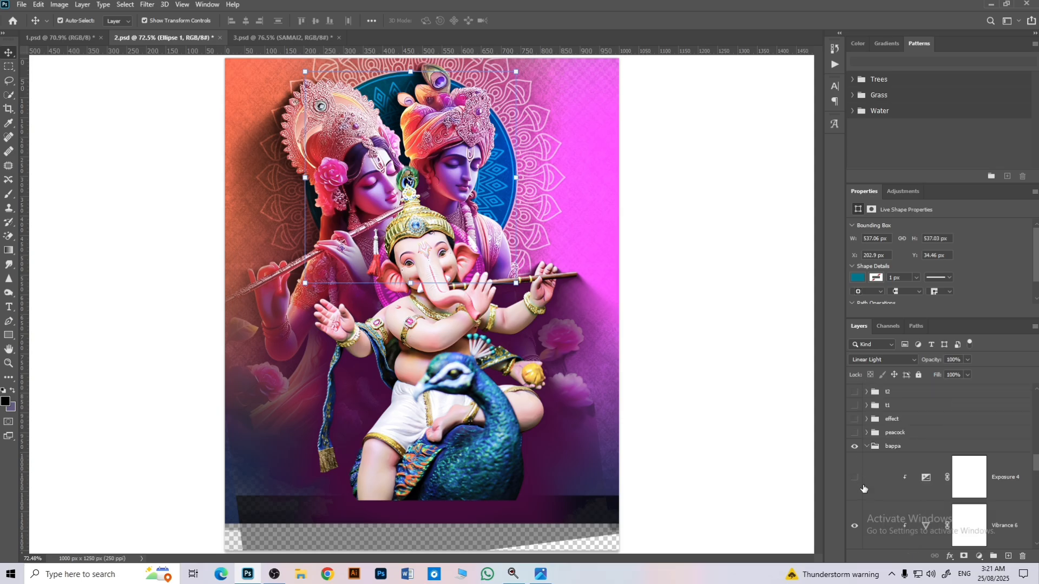
{"action": "left_click", "coordinate": [854, 477]}
{"action": "left_click", "coordinate": [935, 531]}
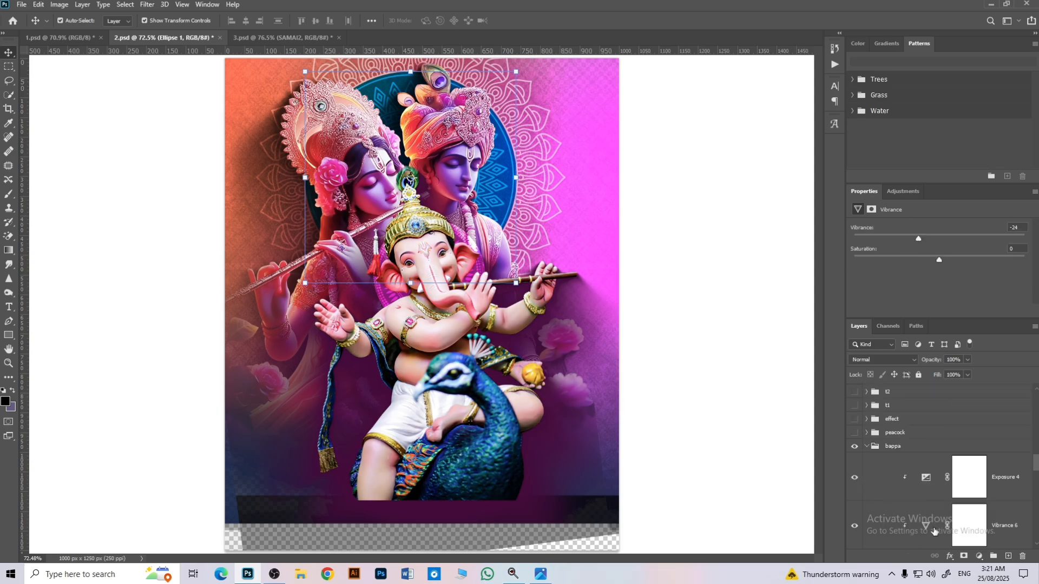
{"action": "left_click", "coordinate": [969, 476]}
Step: Collapse the bappa group, show the peacock and effect groups, and expand the peacock group to review its layers
{"action": "left_click", "coordinate": [866, 447]}
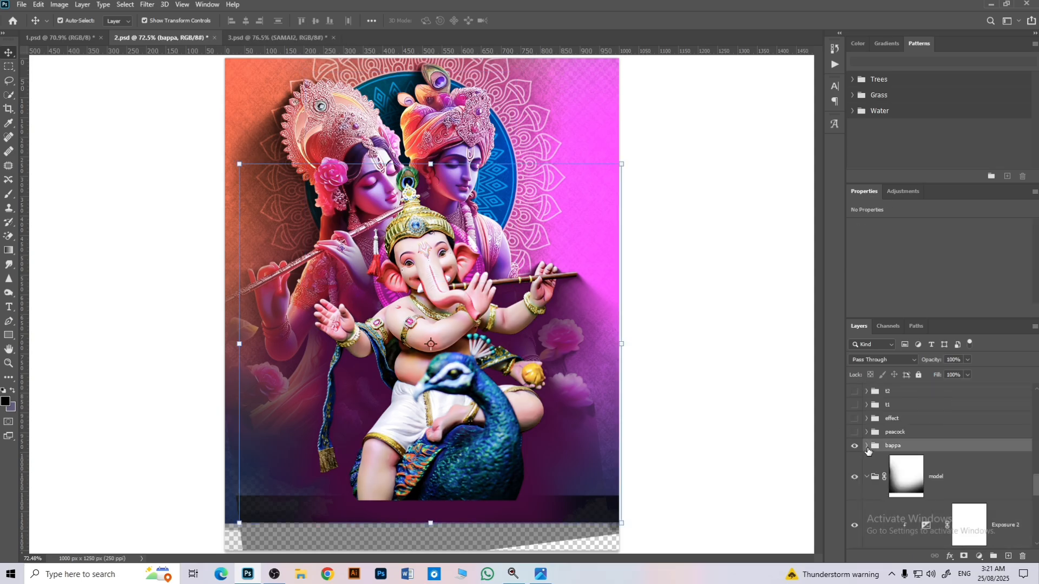
{"action": "left_click", "coordinate": [866, 433]}
{"action": "left_click", "coordinate": [855, 433]}
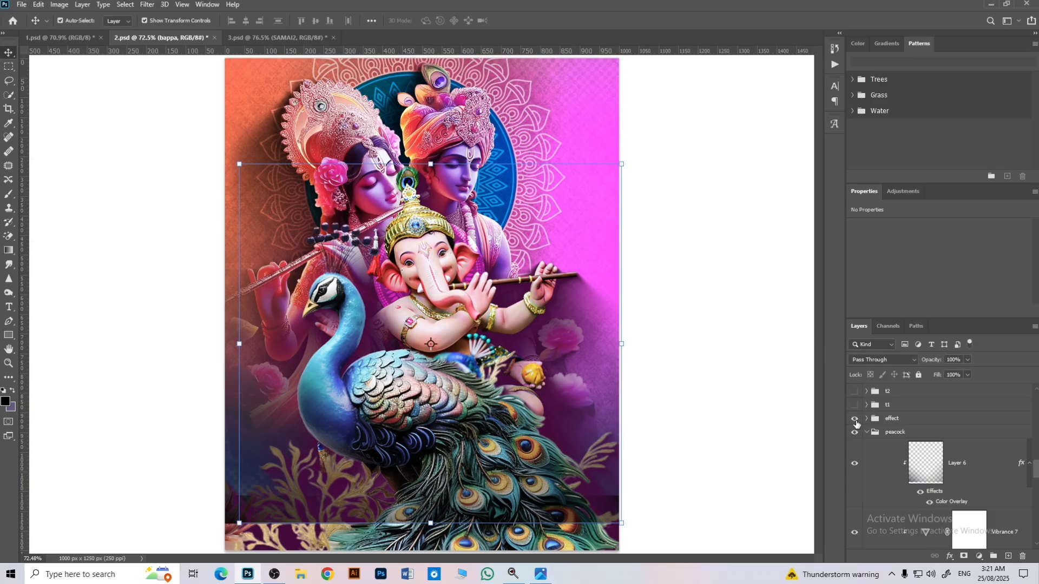
{"action": "left_click", "coordinate": [855, 420]}
{"action": "scroll", "coordinate": [893, 460], "scroll_direction": "down", "scroll_amount": 3}
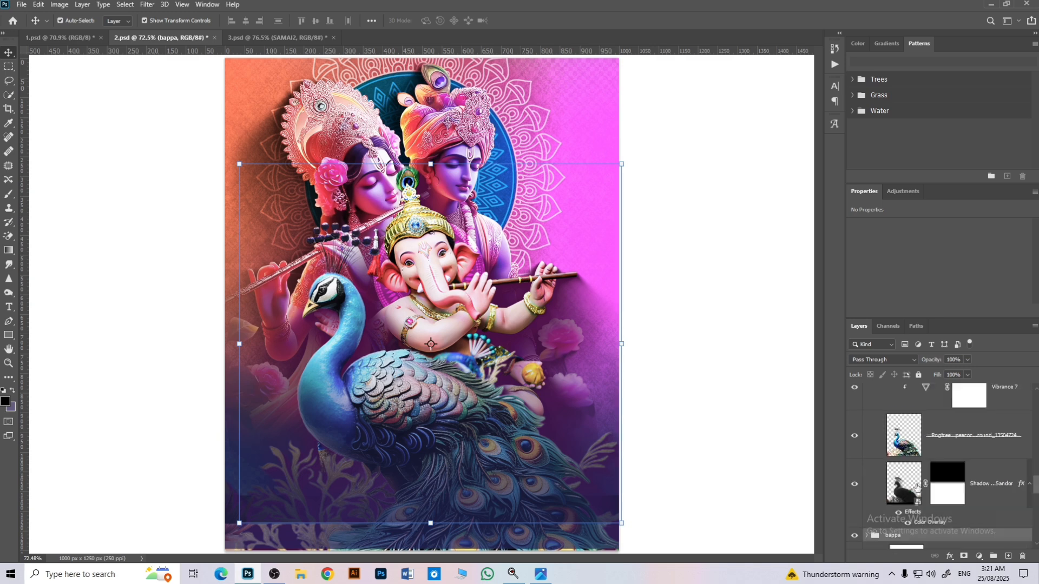
{"action": "scroll", "coordinate": [935, 471], "scroll_direction": "up", "scroll_amount": 2}
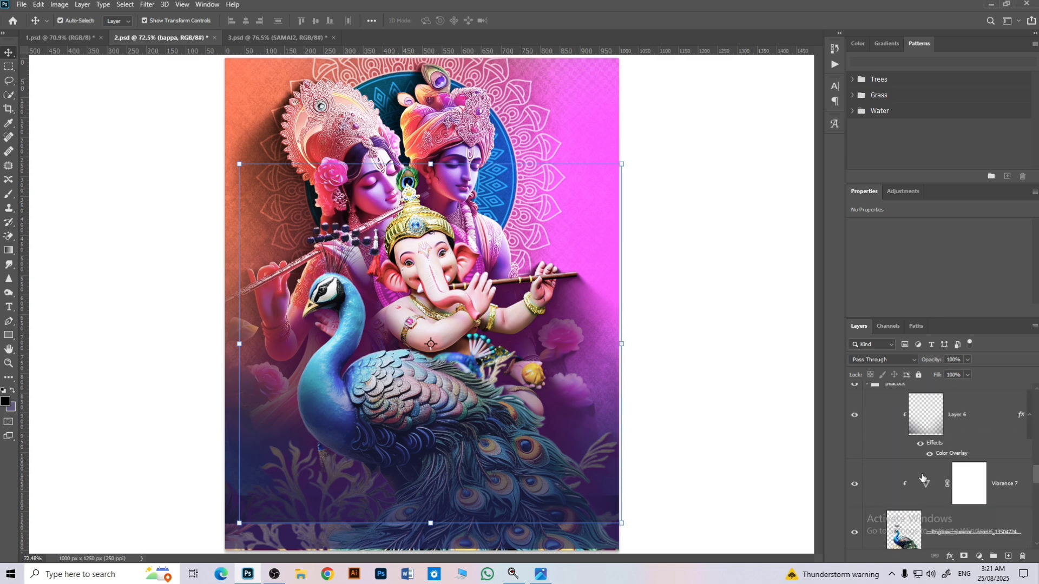
{"action": "scroll", "coordinate": [922, 477], "scroll_direction": "up", "scroll_amount": 3}
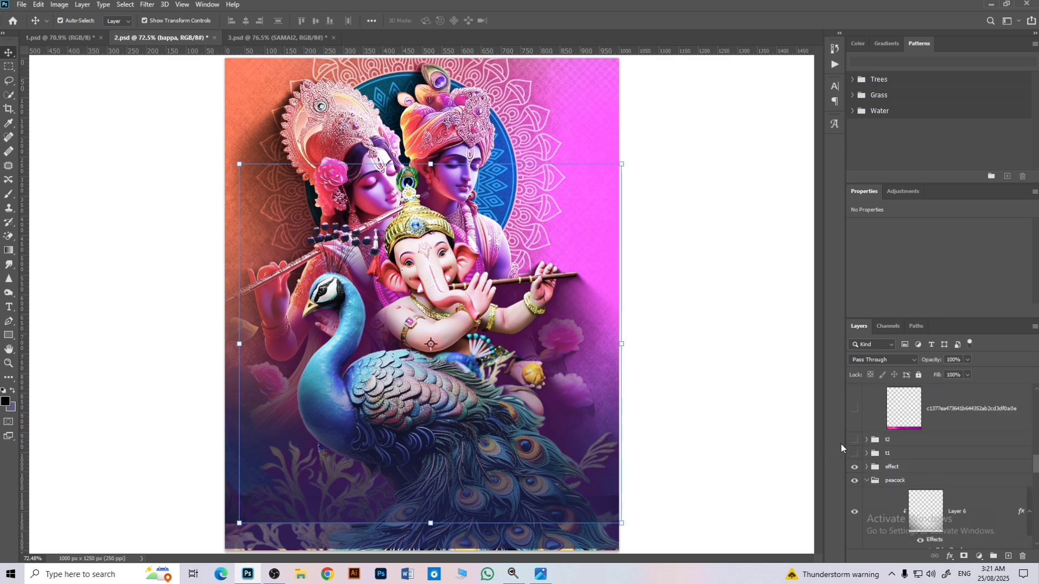
Step: Show and expand the t1 title group, select the greeting line and open Group 8 to inspect the title's text layers
{"action": "left_click", "coordinate": [854, 455]}
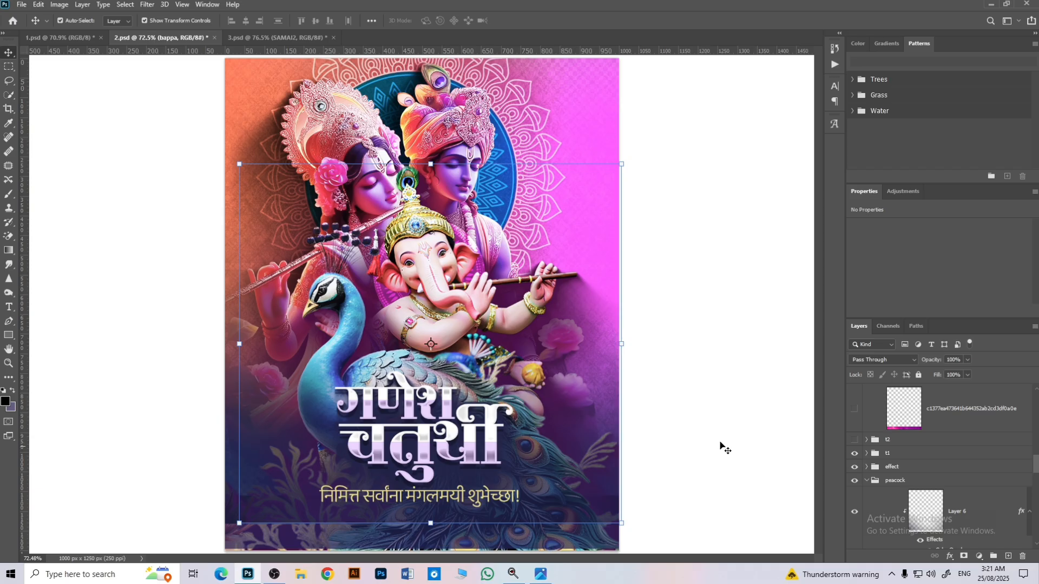
{"action": "left_click", "coordinate": [867, 455]}
{"action": "scroll", "coordinate": [913, 475], "scroll_direction": "down", "scroll_amount": 3}
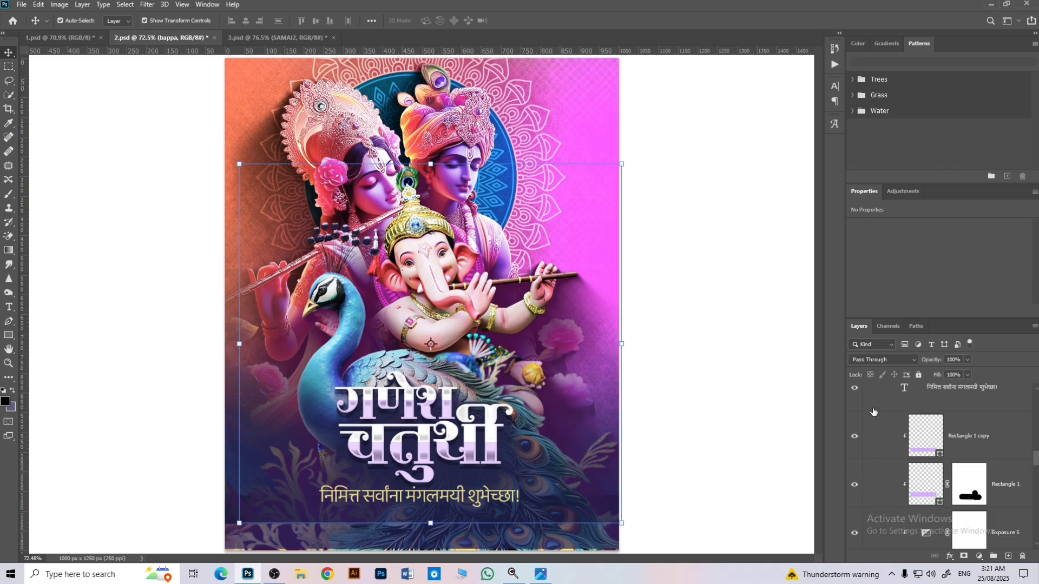
{"action": "left_click", "coordinate": [349, 494]}
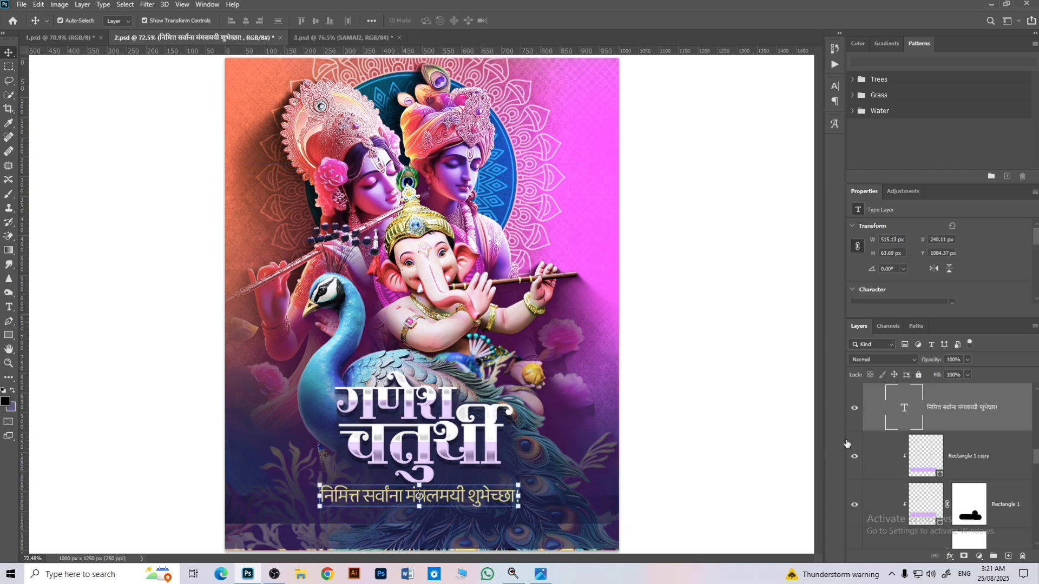
{"action": "scroll", "coordinate": [942, 461], "scroll_direction": "down", "scroll_amount": 1}
{"action": "scroll", "coordinate": [943, 460], "scroll_direction": "down", "scroll_amount": 2}
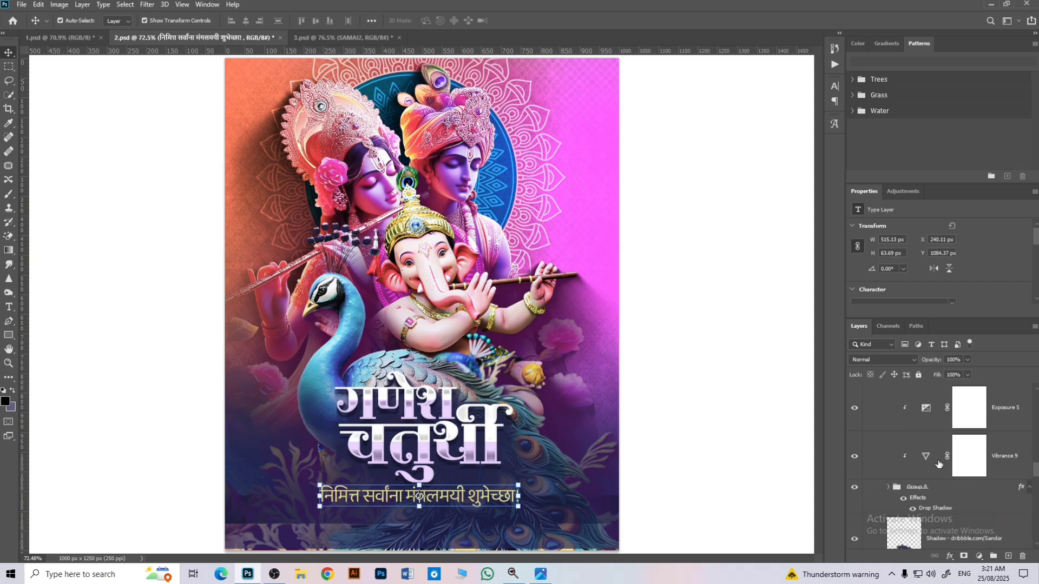
{"action": "left_click", "coordinate": [889, 488]}
{"action": "scroll", "coordinate": [922, 493], "scroll_direction": "down", "scroll_amount": 3}
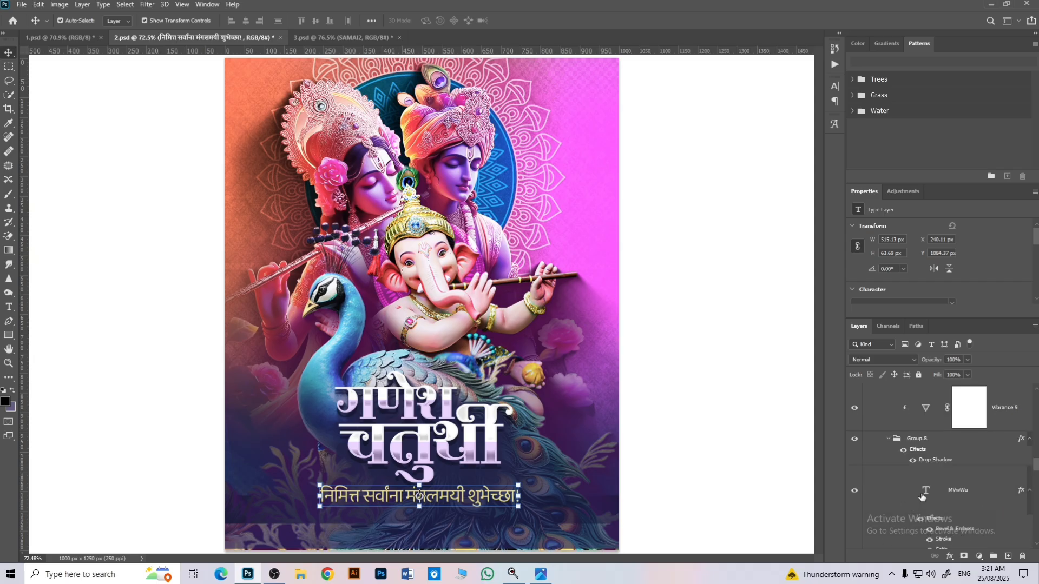
{"action": "scroll", "coordinate": [919, 477], "scroll_direction": "down", "scroll_amount": 6}
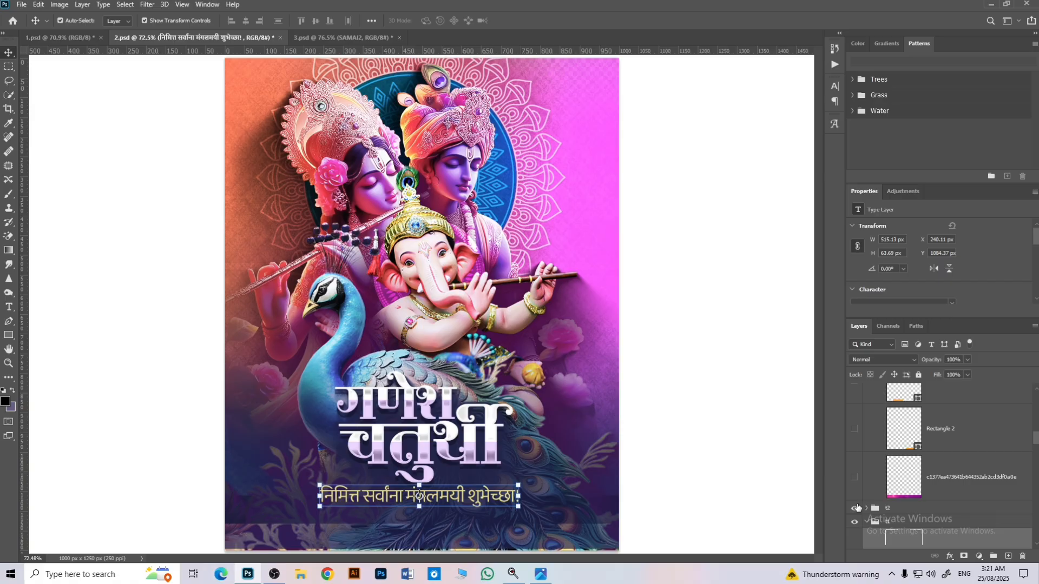
Step: Show the t2 group, select its verse lettering on the poster, and show the pink image strip along the footer
{"action": "left_click", "coordinate": [855, 507]}
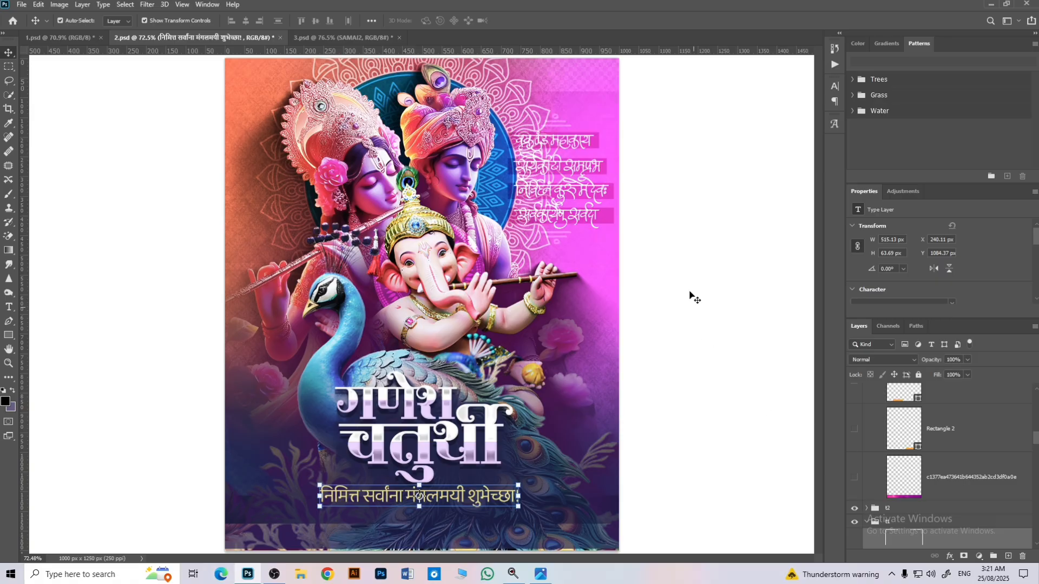
{"action": "left_click", "coordinate": [579, 142]}
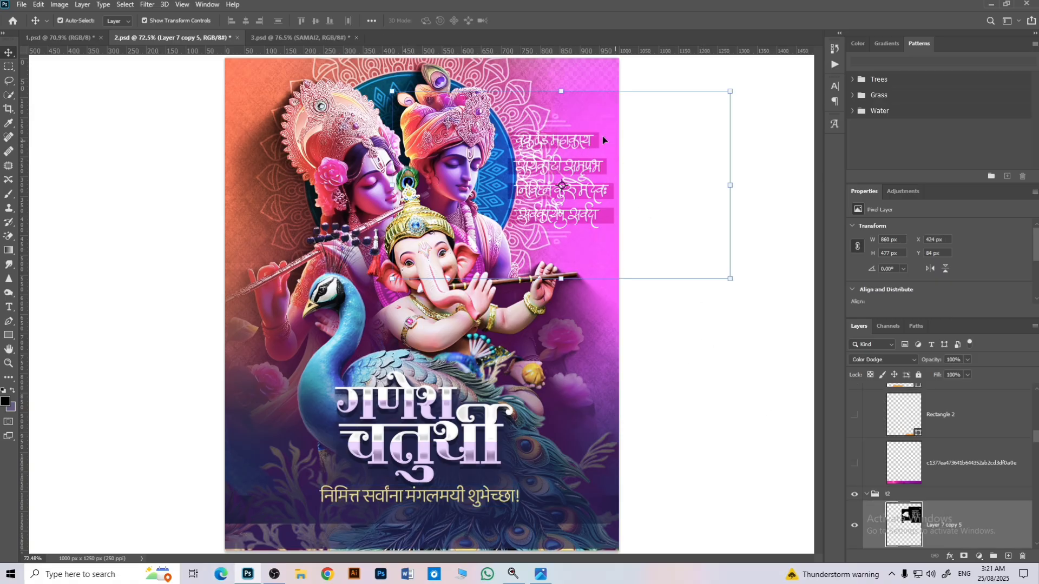
{"action": "left_click", "coordinate": [855, 464]}
{"action": "scroll", "coordinate": [883, 472], "scroll_direction": "up", "scroll_amount": 2}
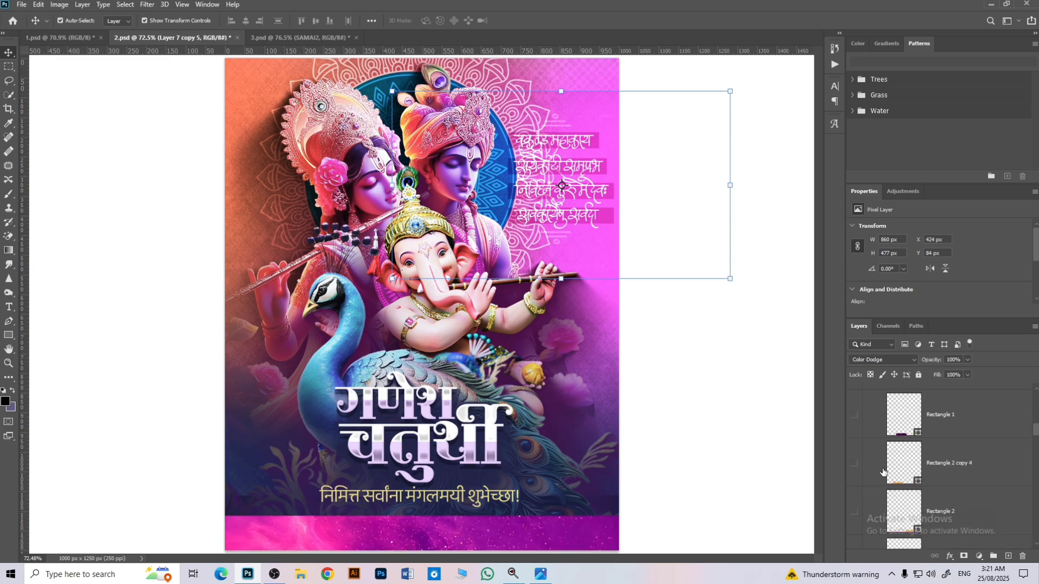
Step: Show the orange Rectangle 2 bars, the purple Rectangle 1 plate and the two name text layers in the footer
{"action": "left_click", "coordinate": [854, 512]}
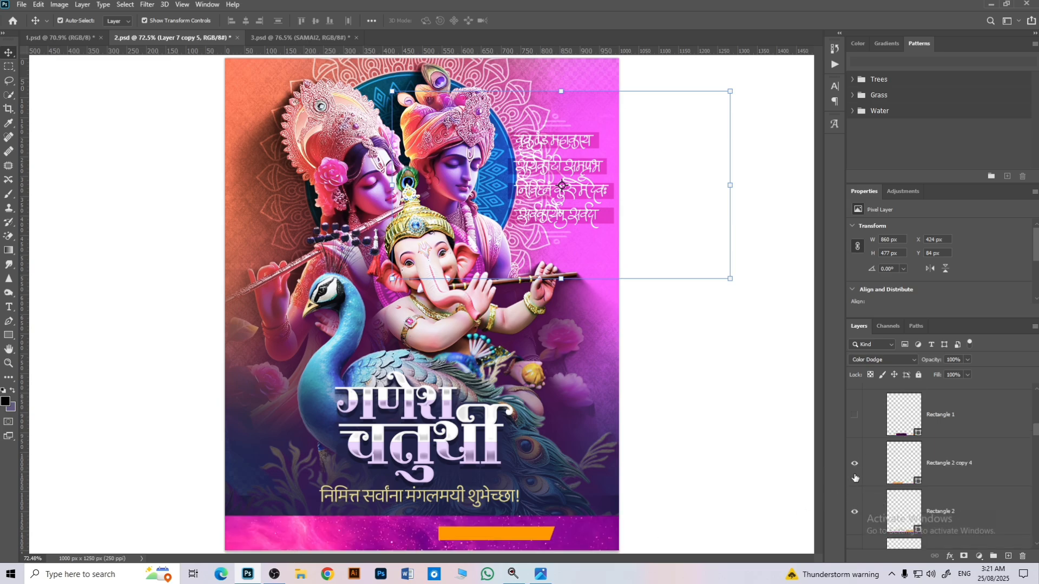
{"action": "scroll", "coordinate": [859, 448], "scroll_direction": "up", "scroll_amount": 1}
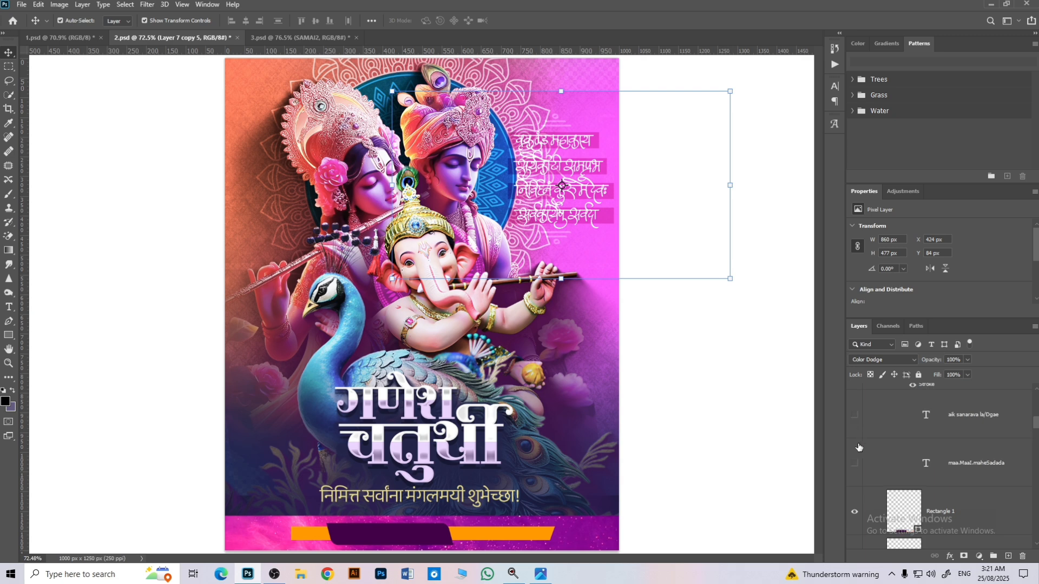
{"action": "left_click", "coordinate": [854, 415]}
{"action": "scroll", "coordinate": [860, 444], "scroll_direction": "up", "scroll_amount": 2}
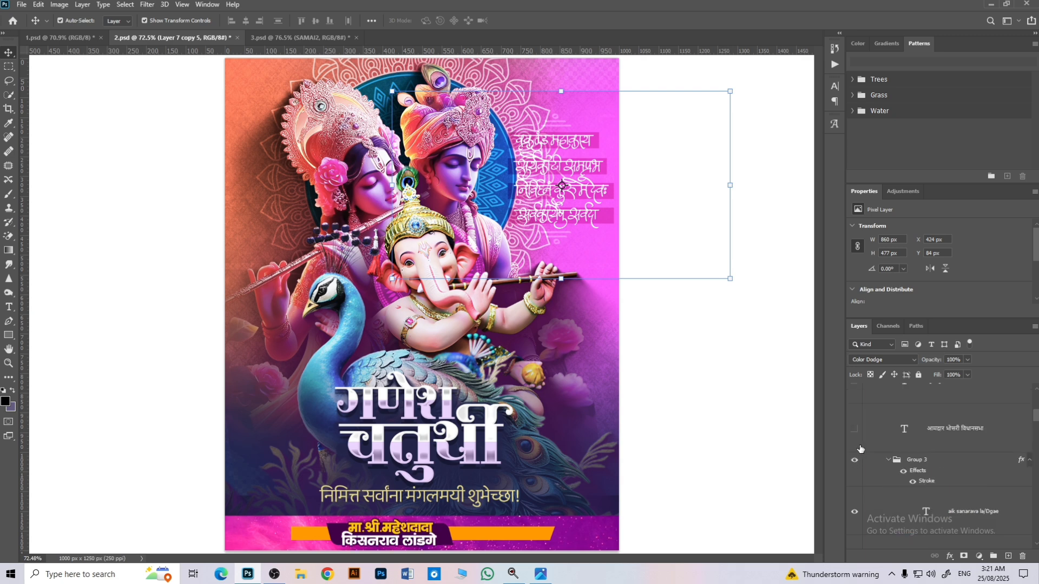
Step: Show the footer's title text, शुभेच्छुक label and small ellipses, along with the Exposure 6 and Vibrance 10 adjustments
{"action": "left_click", "coordinate": [855, 436]}
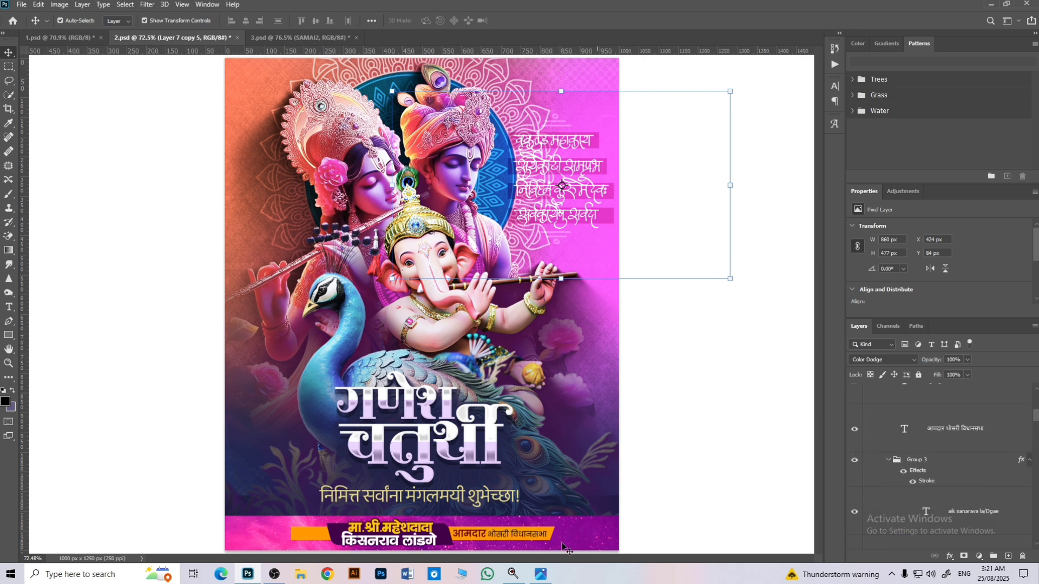
{"action": "scroll", "coordinate": [871, 441], "scroll_direction": "up", "scroll_amount": 2}
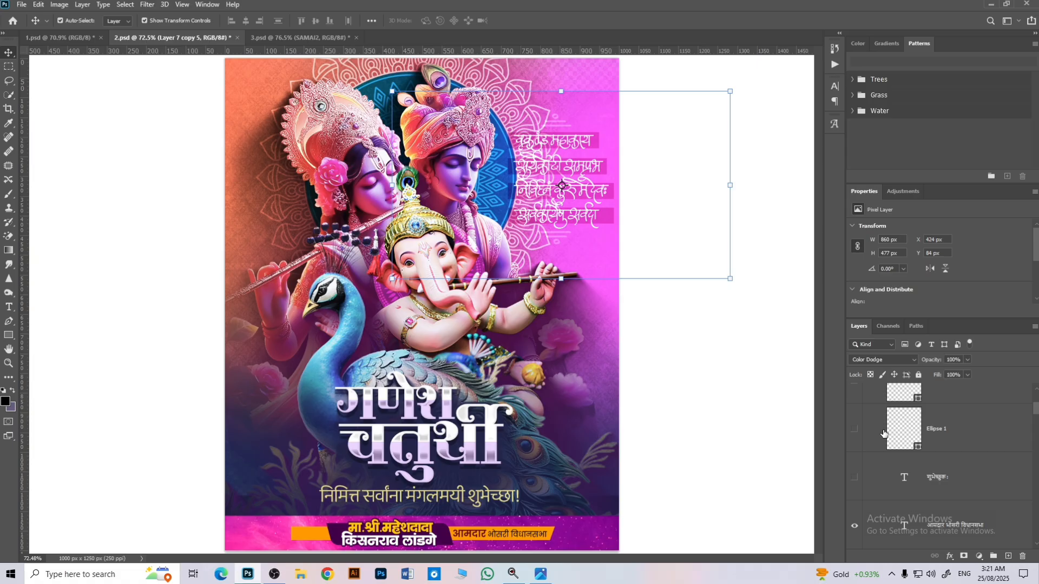
{"action": "left_click", "coordinate": [855, 477]}
{"action": "scroll", "coordinate": [850, 458], "scroll_direction": "down", "scroll_amount": 2}
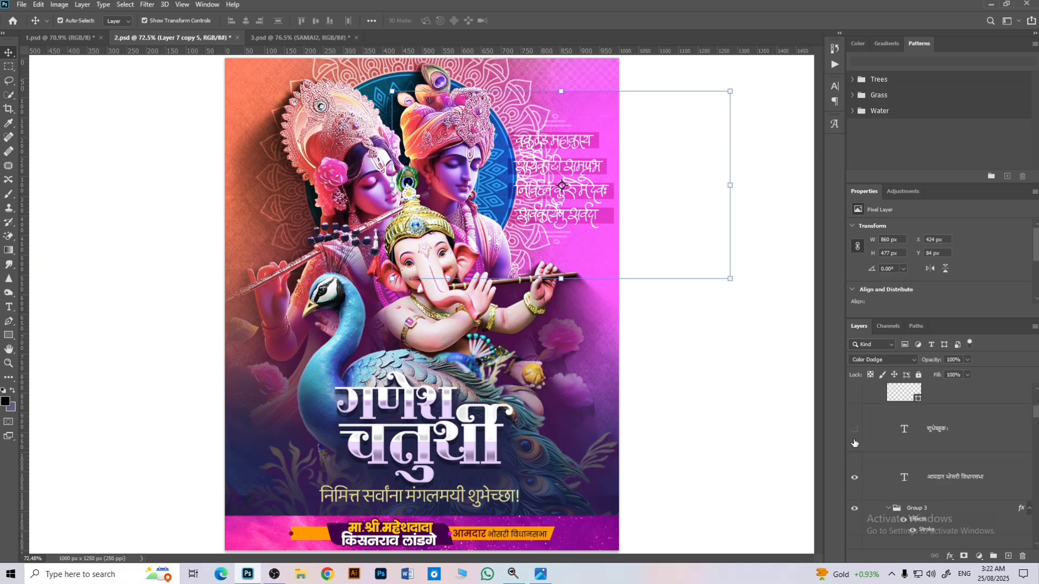
{"action": "left_click", "coordinate": [855, 428]}
{"action": "scroll", "coordinate": [857, 454], "scroll_direction": "up", "scroll_amount": 3}
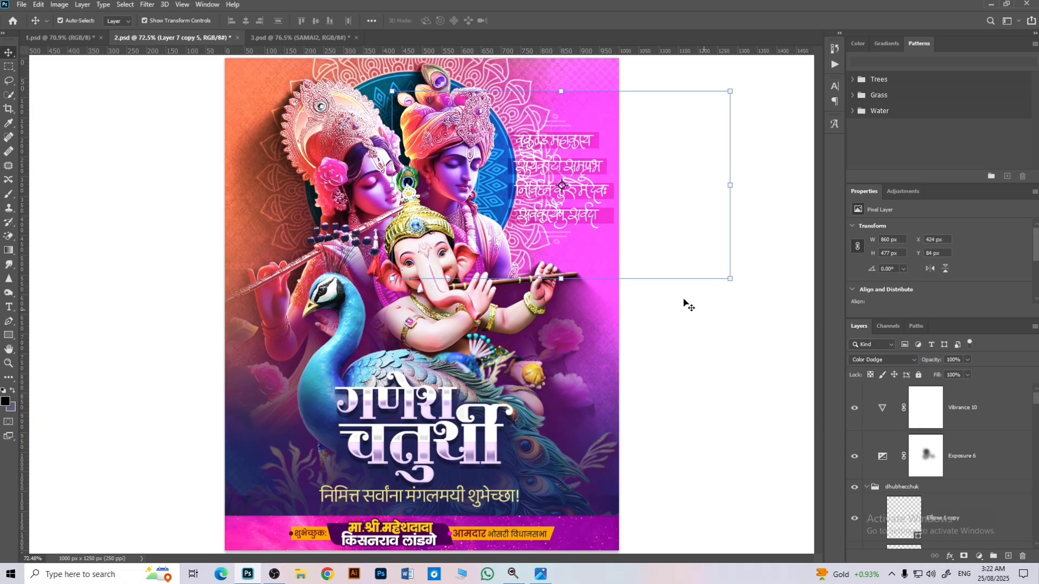
Step: Switch to 3.psd, show and expand the BG group, and select its Group 1 background layer
{"action": "left_click", "coordinate": [296, 41]}
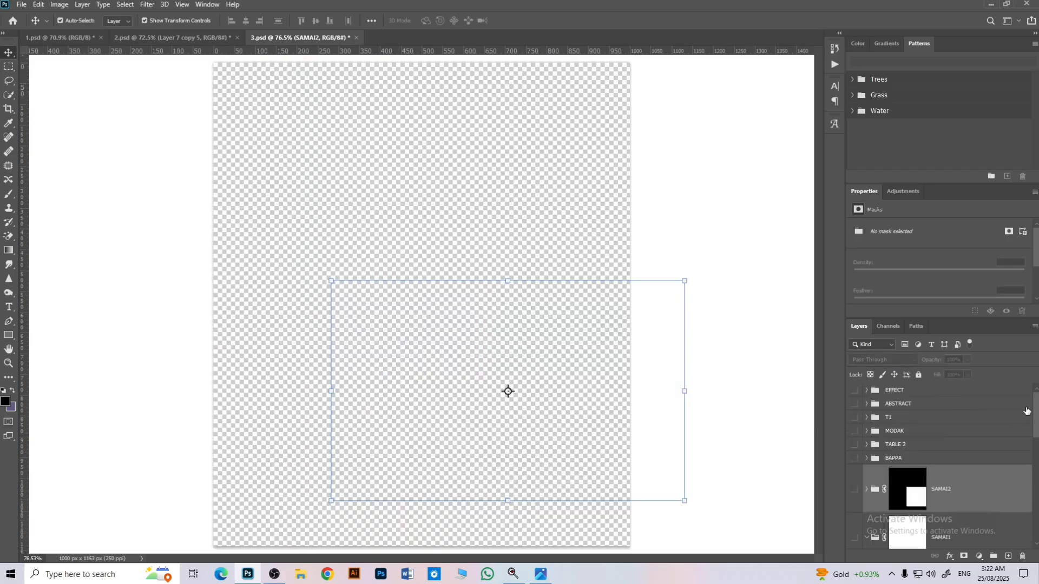
{"action": "left_click_drag", "start_coordinate": [1034, 419], "coordinate": [1035, 517]}
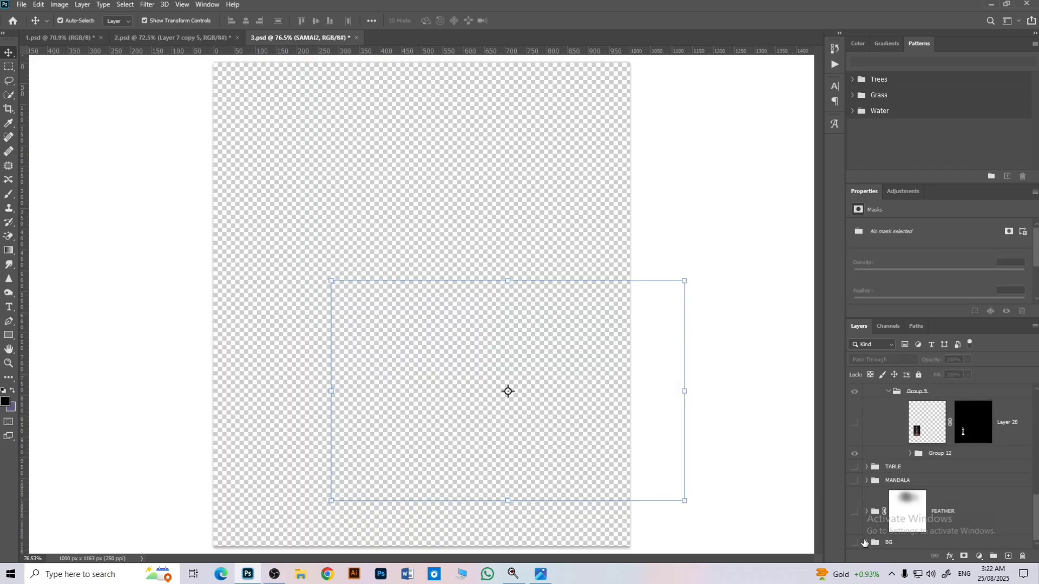
{"action": "left_click", "coordinate": [855, 543]}
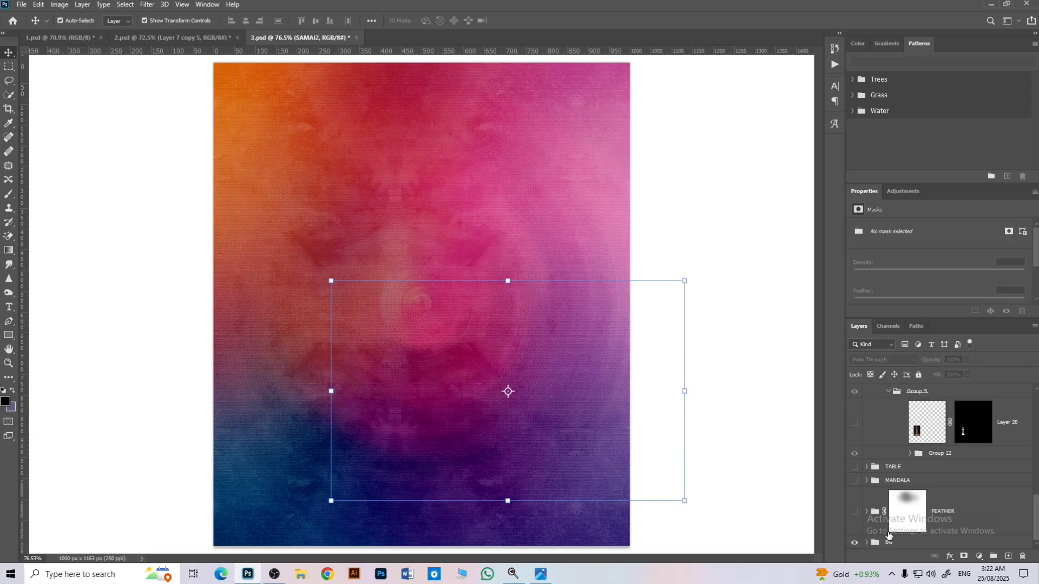
{"action": "left_click", "coordinate": [867, 543]}
{"action": "scroll", "coordinate": [893, 522], "scroll_direction": "down", "scroll_amount": 3}
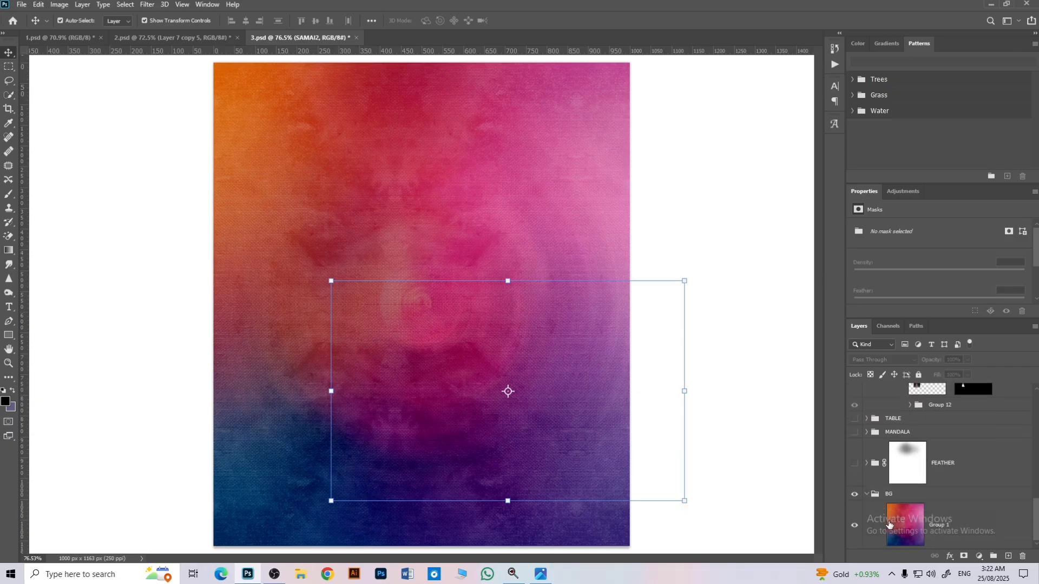
{"action": "left_click", "coordinate": [890, 524]}
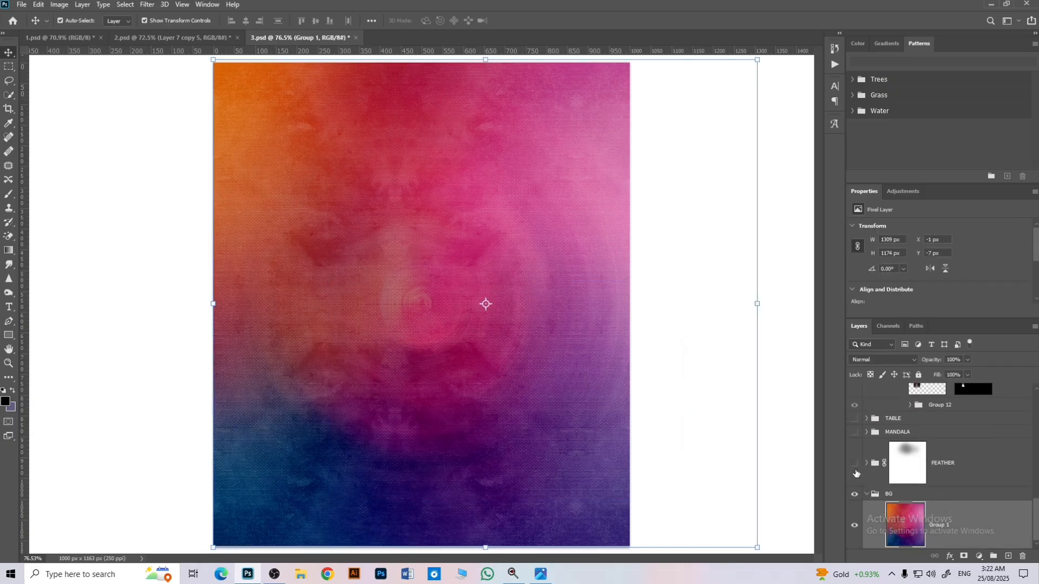
Step: Show and expand the FEATHER group above the background, and hide its individual feather layers
{"action": "left_click", "coordinate": [856, 472]}
{"action": "left_click", "coordinate": [868, 470]}
{"action": "scroll", "coordinate": [869, 473], "scroll_direction": "down", "scroll_amount": 2}
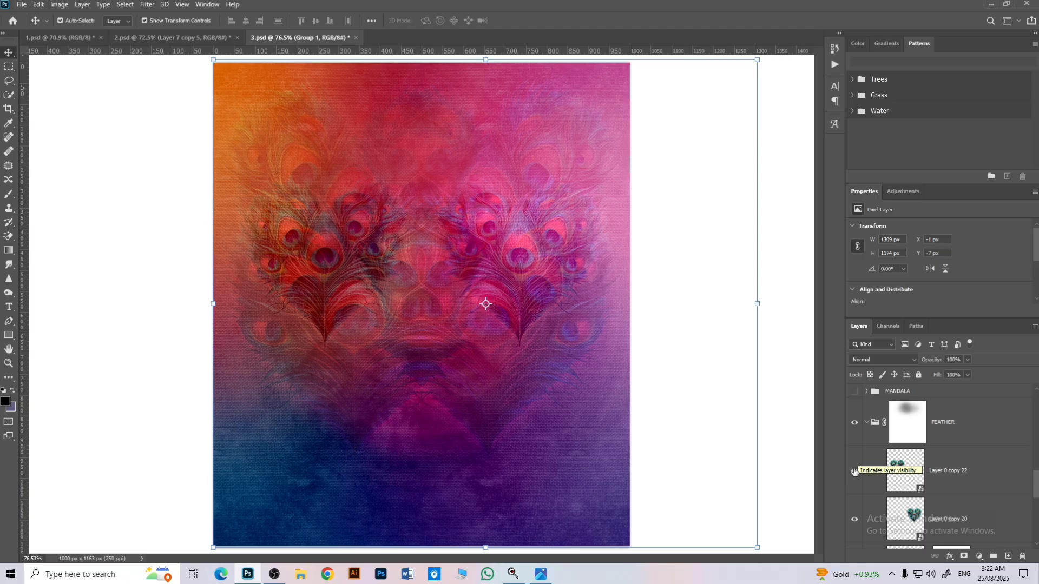
{"action": "scroll", "coordinate": [850, 472], "scroll_direction": "down", "scroll_amount": 2}
{"action": "left_click_drag", "start_coordinate": [854, 448], "coordinate": [848, 579]}
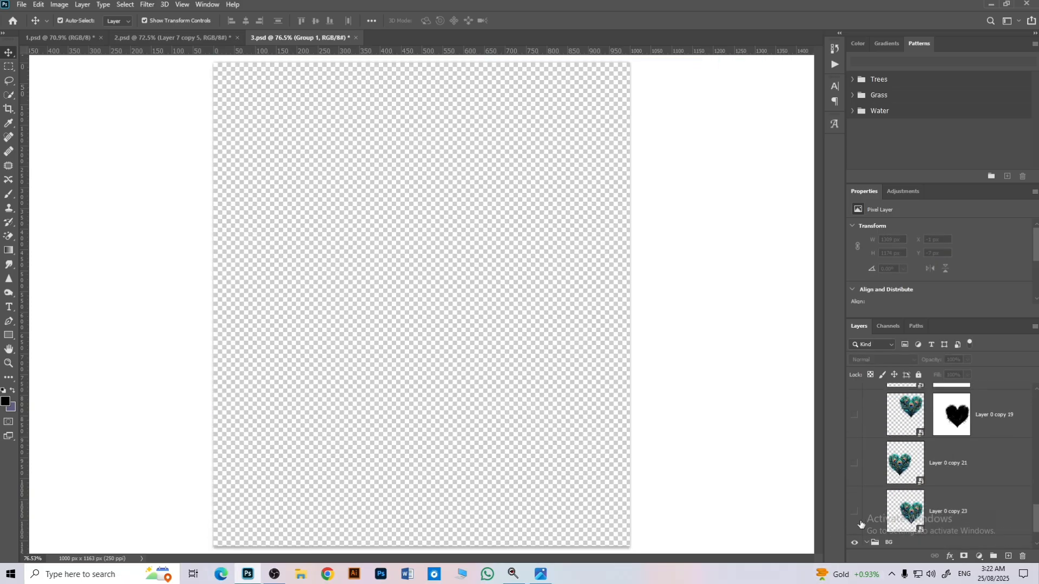
Step: Show Layer 0 copy 23, the Group 1 background, Layer 0 copy 21 and Layer 0 copy 19 one by one
{"action": "left_click", "coordinate": [855, 518]}
{"action": "scroll", "coordinate": [856, 522], "scroll_direction": "down", "scroll_amount": 3}
{"action": "left_click", "coordinate": [855, 533]}
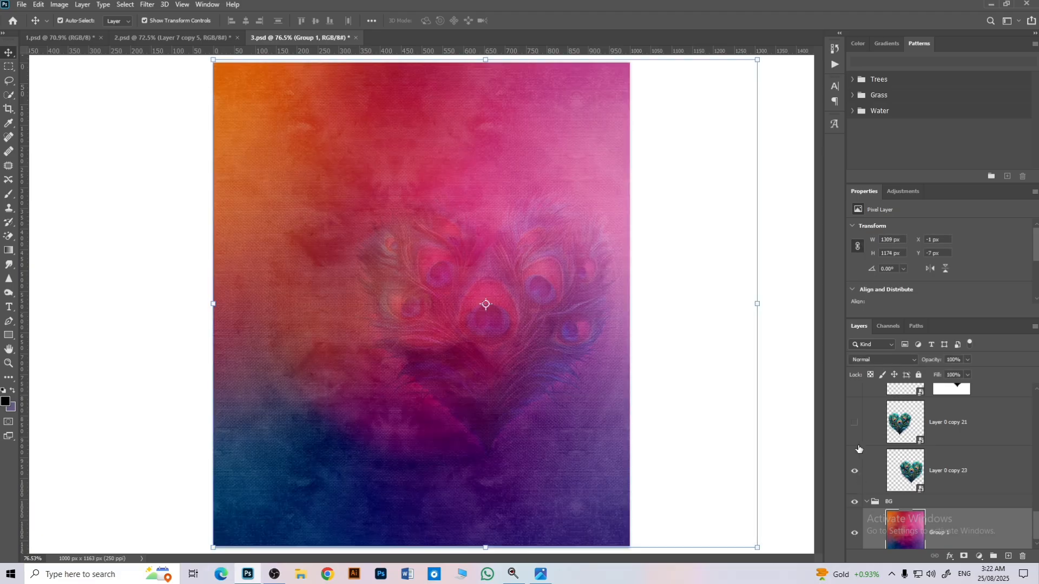
{"action": "left_click", "coordinate": [855, 427]}
{"action": "scroll", "coordinate": [859, 441], "scroll_direction": "up", "scroll_amount": 3}
{"action": "left_click", "coordinate": [863, 420]}
{"action": "left_click", "coordinate": [856, 421]}
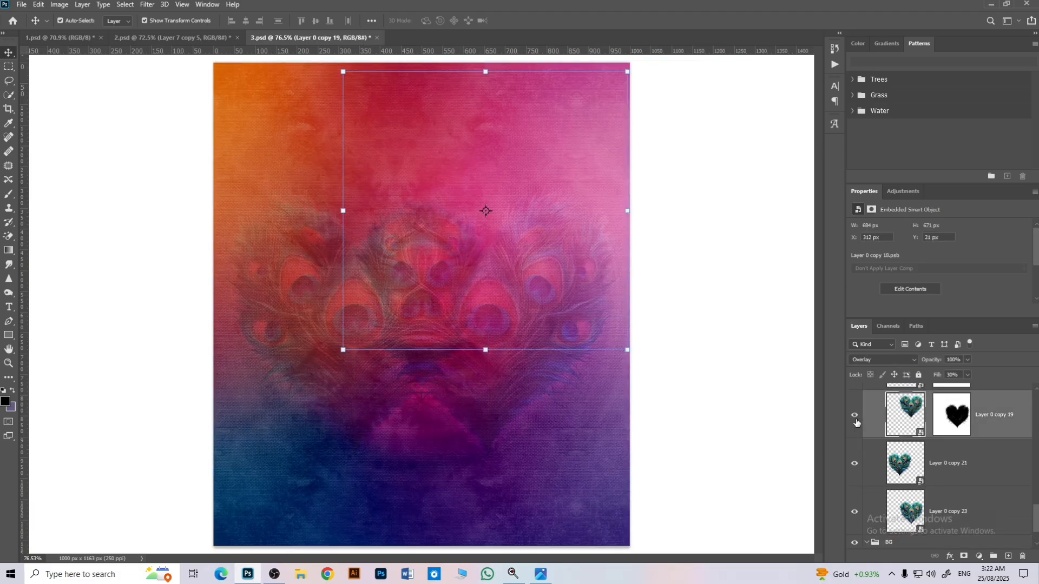
Step: Show the remaining feather layers Layer 0 copy 24, Layer 0 copy 20 and Layer 0 copy 22
{"action": "scroll", "coordinate": [859, 428], "scroll_direction": "up", "scroll_amount": 3}
{"action": "left_click", "coordinate": [855, 420]}
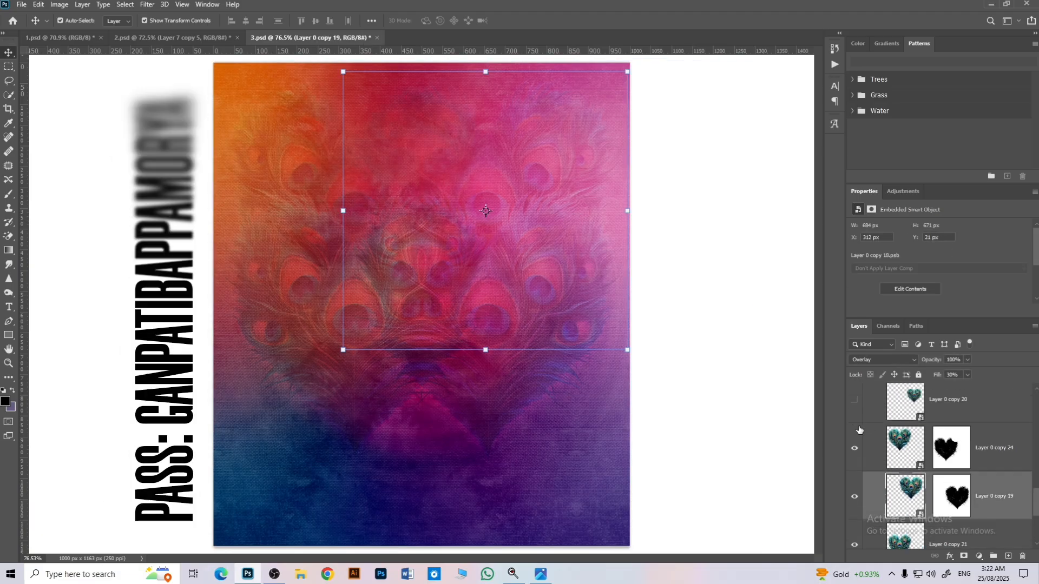
{"action": "scroll", "coordinate": [857, 433], "scroll_direction": "up", "scroll_amount": 3}
{"action": "left_click", "coordinate": [856, 446]}
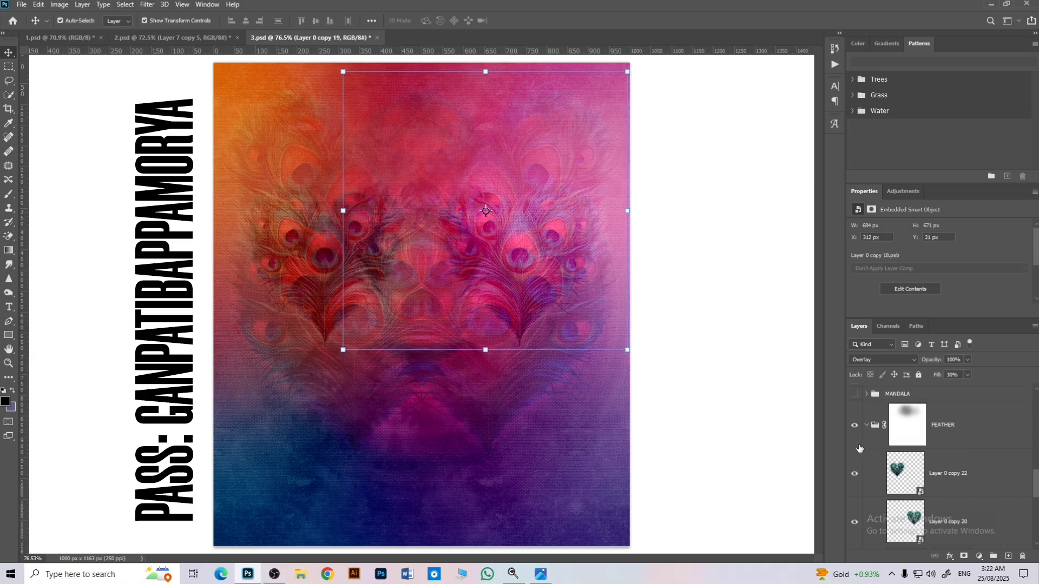
Step: Show the MANDALA group and select the peacock-feather mandala on the poster
{"action": "scroll", "coordinate": [856, 441], "scroll_direction": "up", "scroll_amount": 3}
{"action": "left_click", "coordinate": [855, 436]}
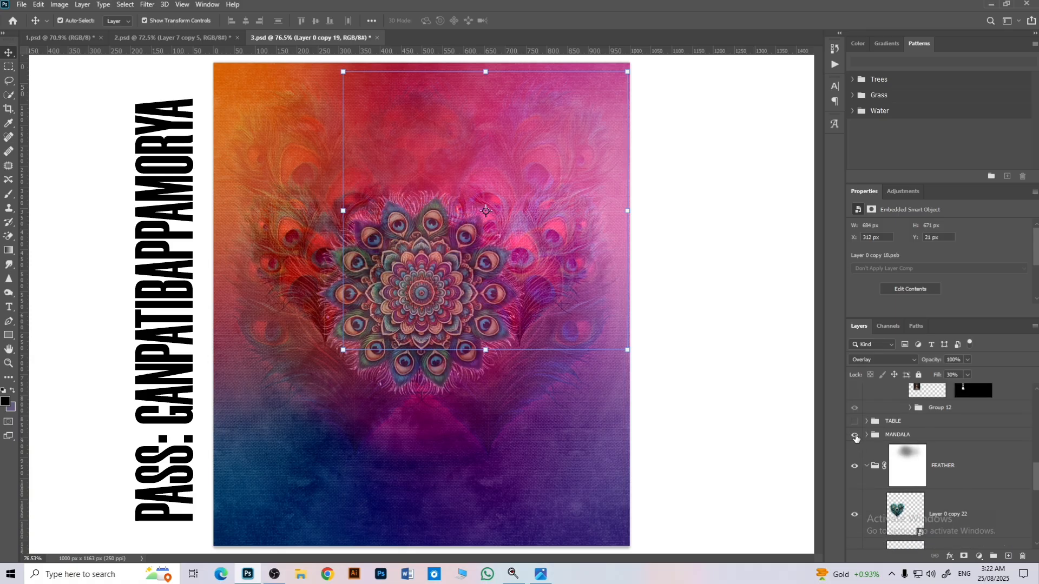
{"action": "left_click", "coordinate": [437, 304]}
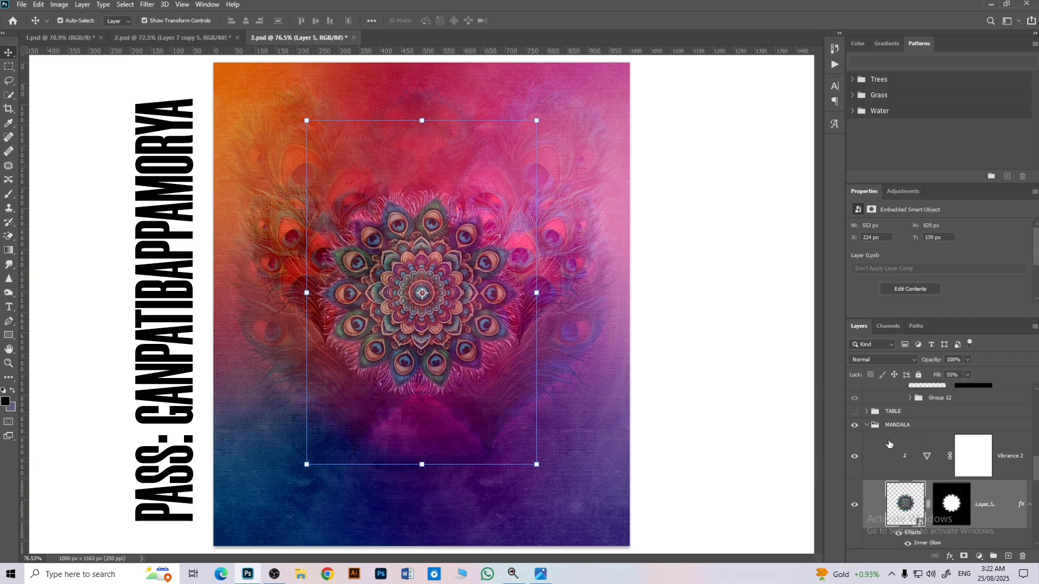
Step: Show the TABLE group, inspect its Vibrance 5 adjustment and nested table group, and collapse TABLE again
{"action": "left_click", "coordinate": [855, 412]}
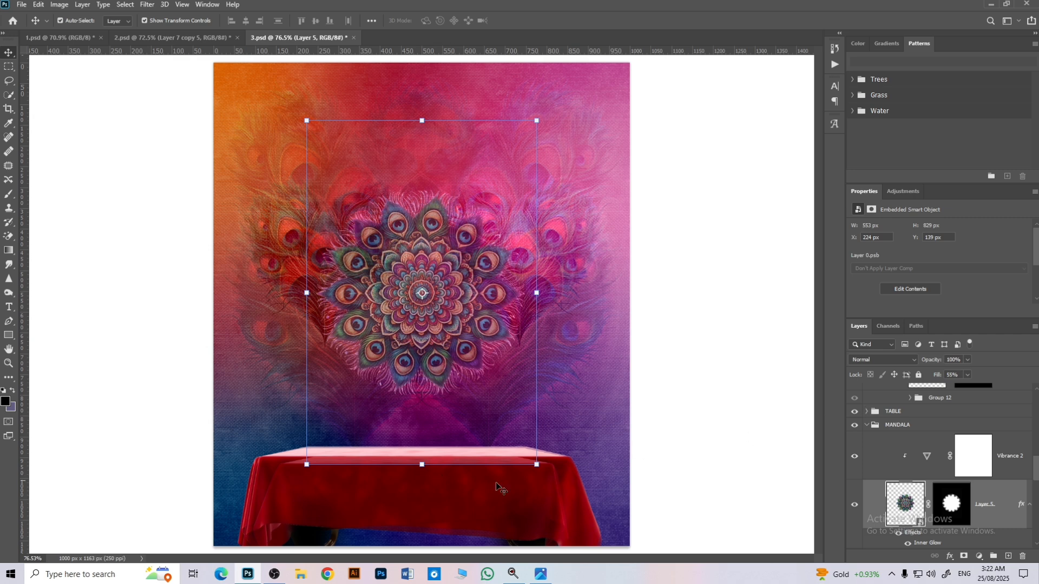
{"action": "left_click", "coordinate": [867, 412]}
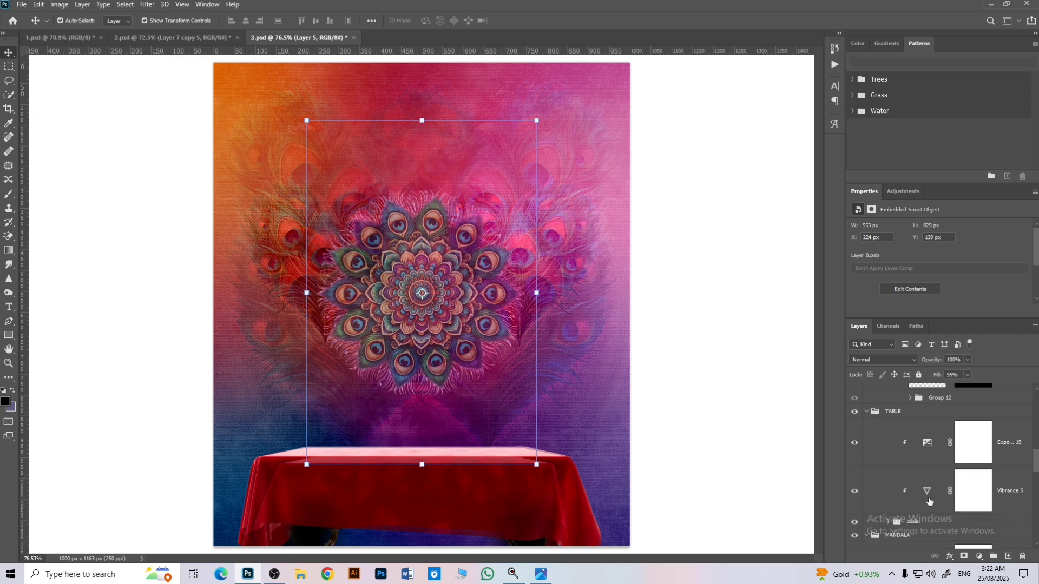
{"action": "left_click", "coordinate": [931, 499]}
{"action": "left_click", "coordinate": [891, 522]}
{"action": "scroll", "coordinate": [930, 494], "scroll_direction": "down", "scroll_amount": 1}
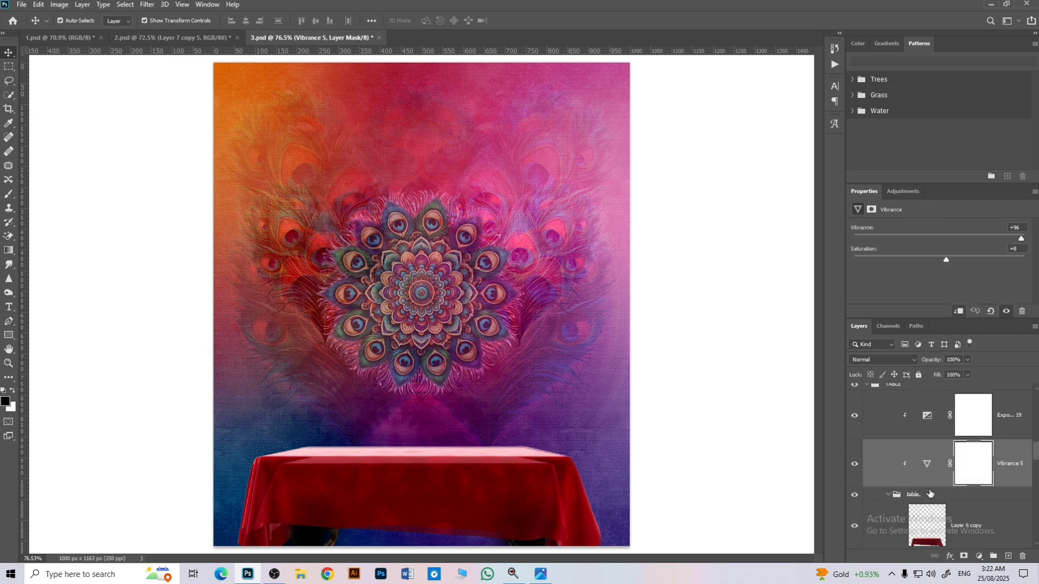
{"action": "scroll", "coordinate": [954, 498], "scroll_direction": "up", "scroll_amount": 1}
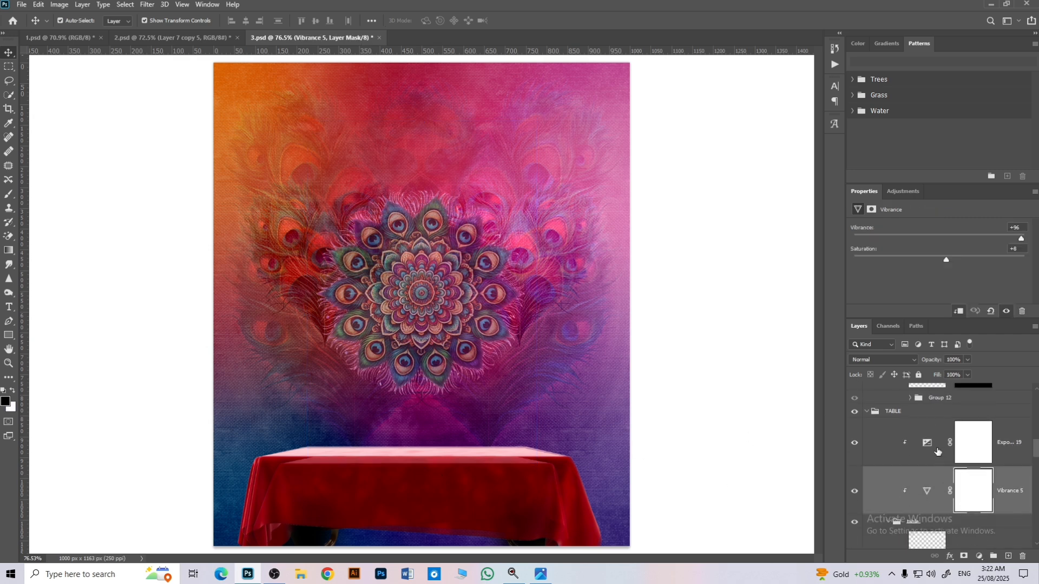
{"action": "left_click", "coordinate": [871, 415]}
{"action": "scroll", "coordinate": [873, 448], "scroll_direction": "up", "scroll_amount": 1}
{"action": "left_click", "coordinate": [868, 452]}
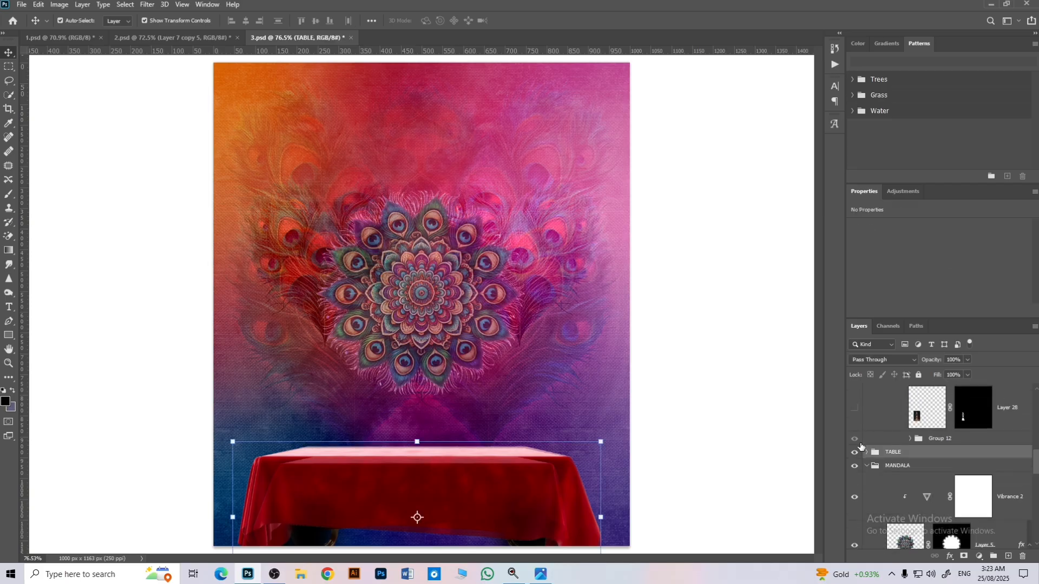
Step: Show the Group 12 shadow and the Layer 28 brass lamp in the SAMAI1 group
{"action": "left_click", "coordinate": [855, 440]}
{"action": "scroll", "coordinate": [857, 440], "scroll_direction": "up", "scroll_amount": 1}
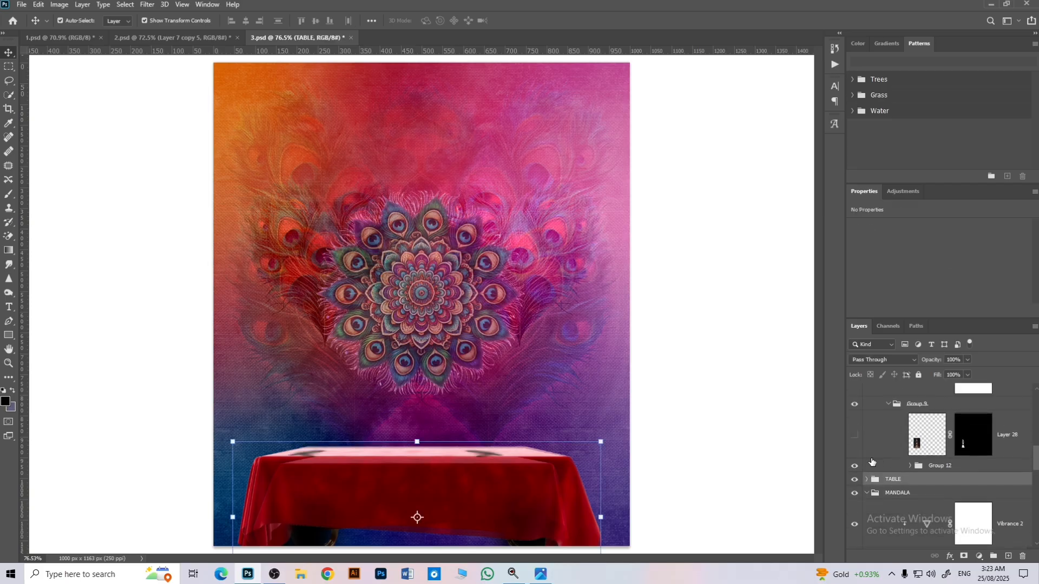
{"action": "left_click", "coordinate": [856, 439]}
{"action": "scroll", "coordinate": [858, 442], "scroll_direction": "up", "scroll_amount": 1}
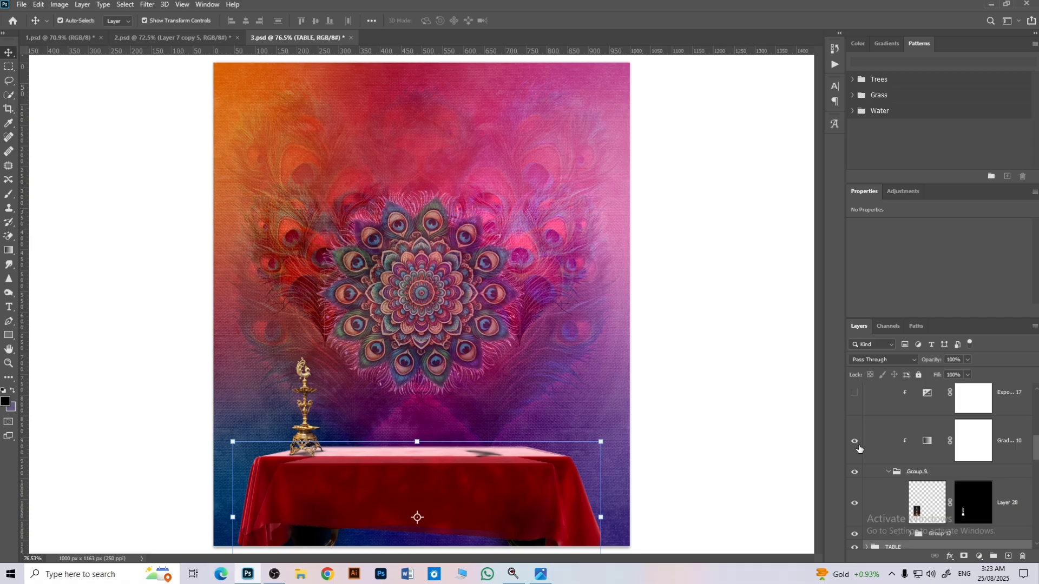
Step: Show the lamp's Exposure 17 adjustment and inspect the settings of its Gradient Map and Exposure 17 layers
{"action": "left_click", "coordinate": [861, 407]}
{"action": "left_click", "coordinate": [937, 444]}
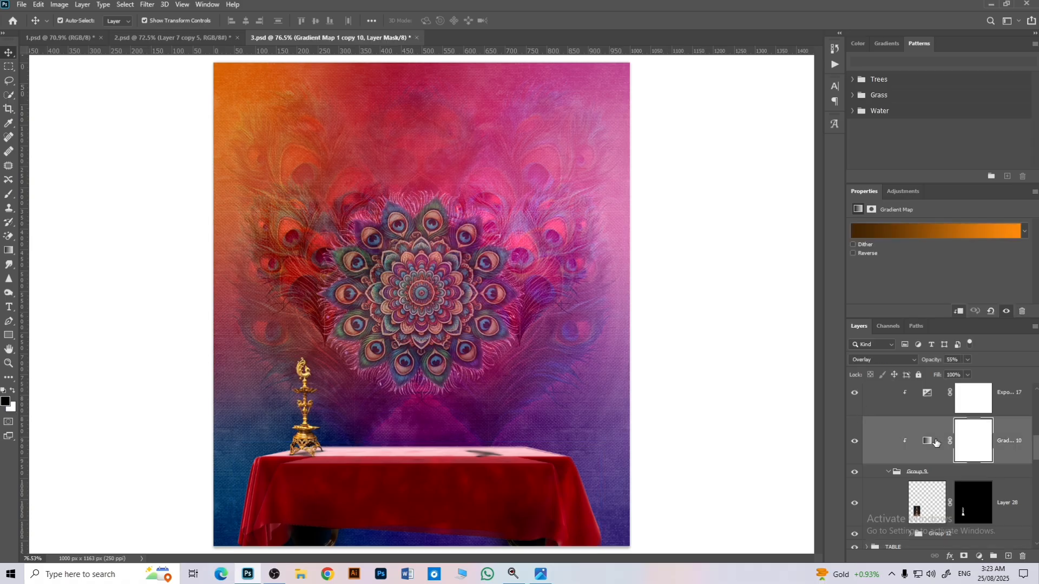
{"action": "left_click", "coordinate": [928, 409]}
{"action": "scroll", "coordinate": [923, 424], "scroll_direction": "up", "scroll_amount": 2}
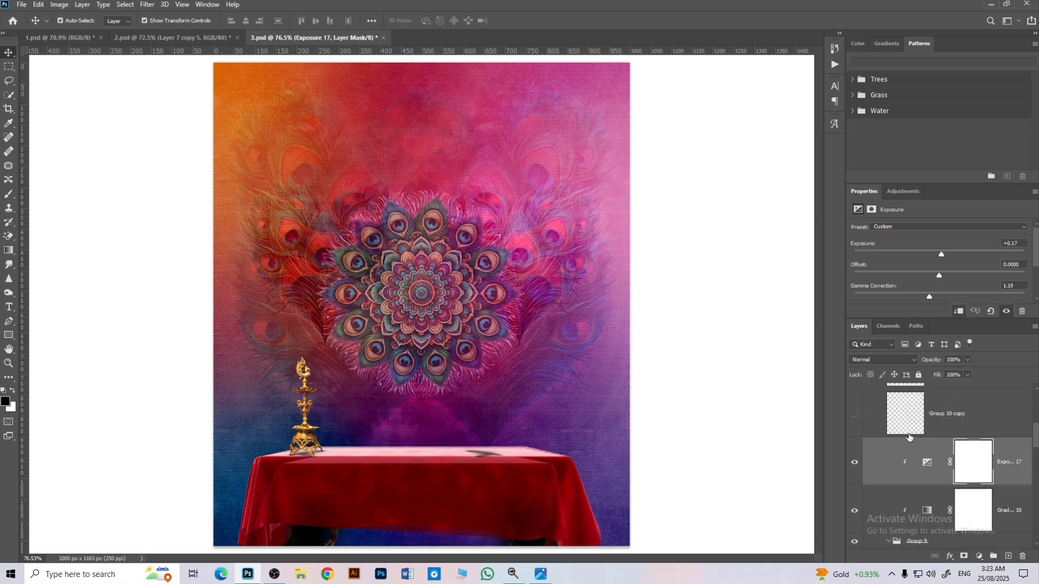
Step: Show the Group 10 copy and Group 11 flame layers, select Group 11, and collapse the SAMAI1 group
{"action": "left_click", "coordinate": [855, 431]}
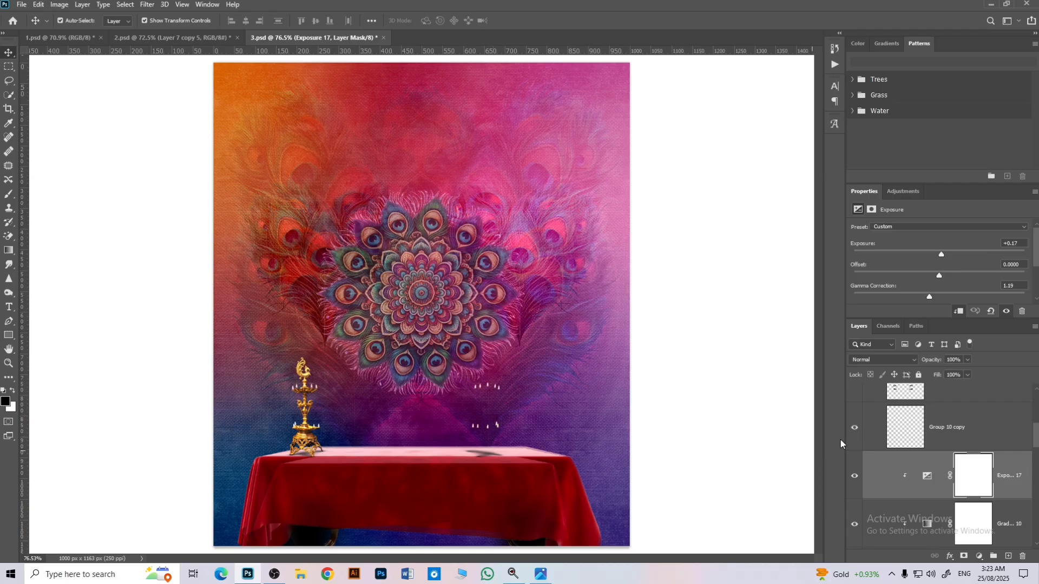
{"action": "scroll", "coordinate": [893, 451], "scroll_direction": "up", "scroll_amount": 1}
{"action": "left_click", "coordinate": [857, 423]}
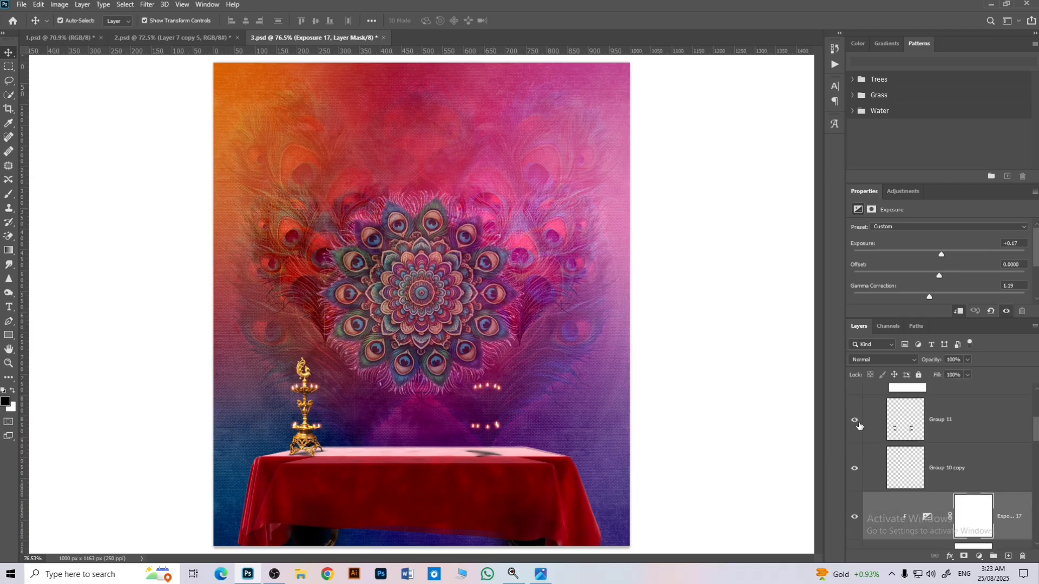
{"action": "left_click", "coordinate": [899, 434]}
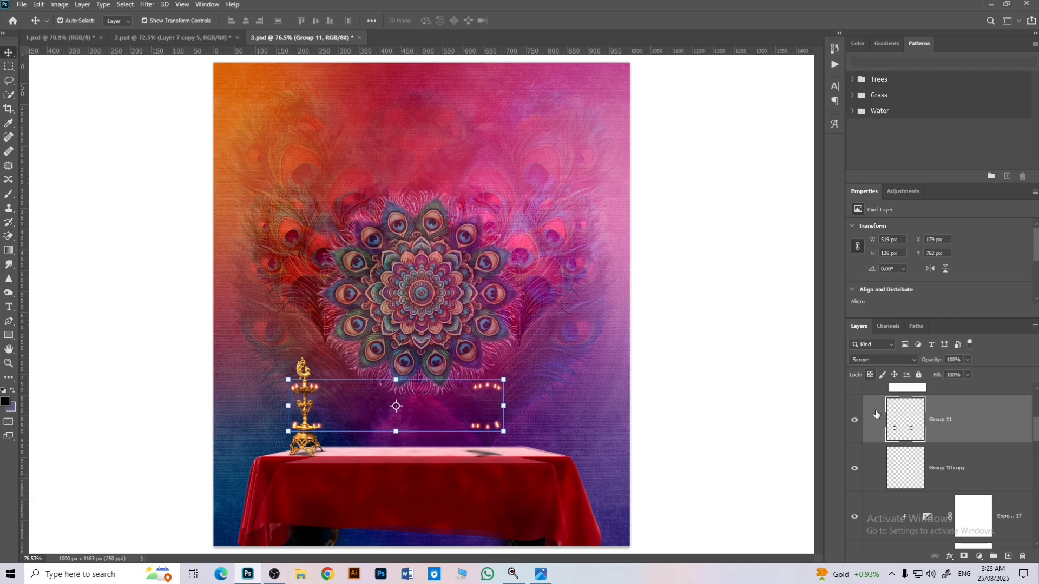
{"action": "scroll", "coordinate": [877, 414], "scroll_direction": "up", "scroll_amount": 2}
{"action": "left_click", "coordinate": [867, 453]}
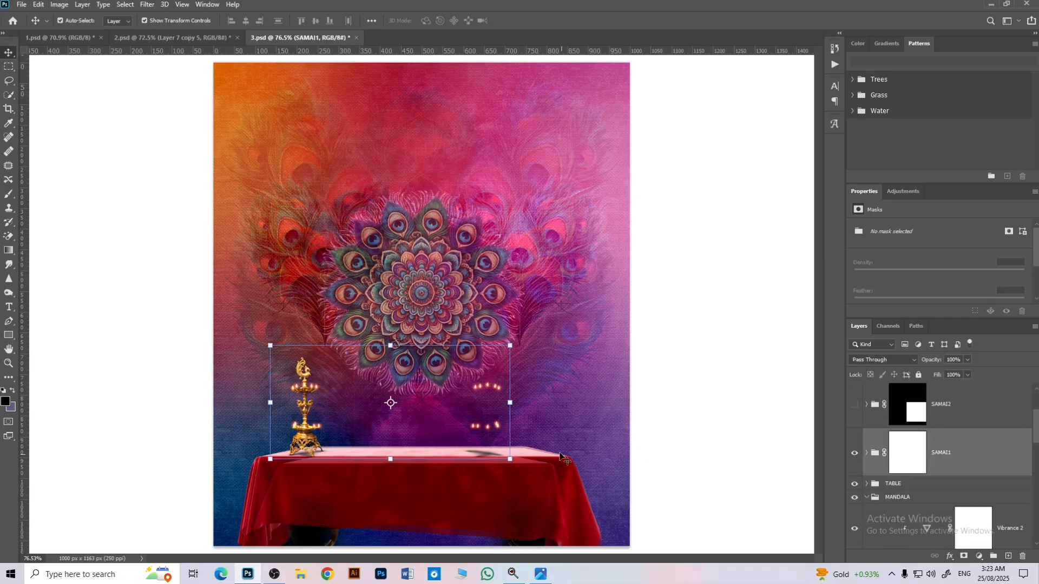
Step: Show and expand the SAMAI2 group, and show its brass lamp with the Gradient Map and Exposure 17 adjustments
{"action": "left_click", "coordinate": [855, 405]}
{"action": "left_click", "coordinate": [867, 404]}
{"action": "scroll", "coordinate": [874, 433], "scroll_direction": "down", "scroll_amount": 5}
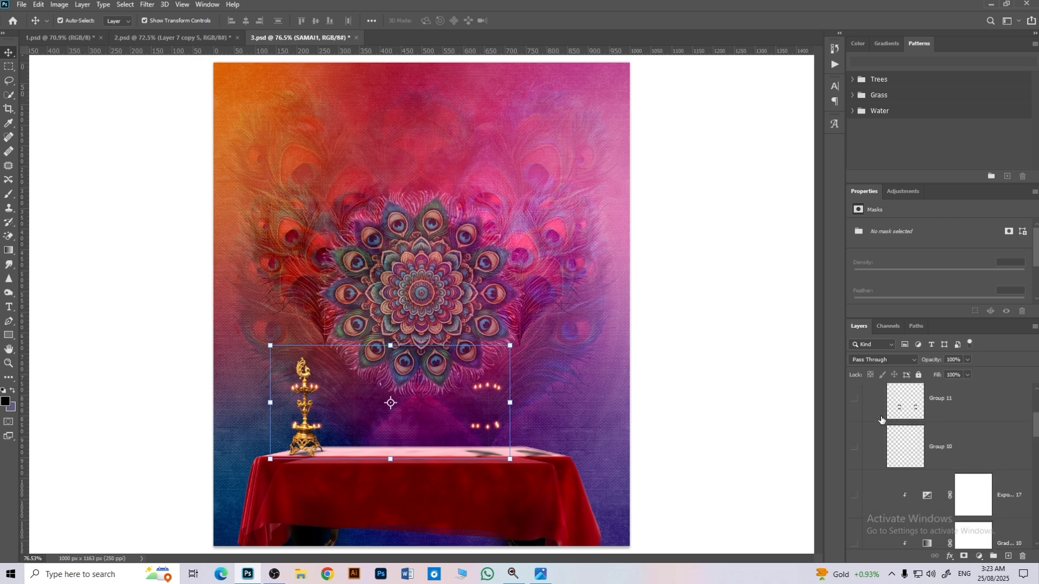
{"action": "left_click", "coordinate": [855, 443]}
{"action": "scroll", "coordinate": [856, 454], "scroll_direction": "up", "scroll_amount": 3}
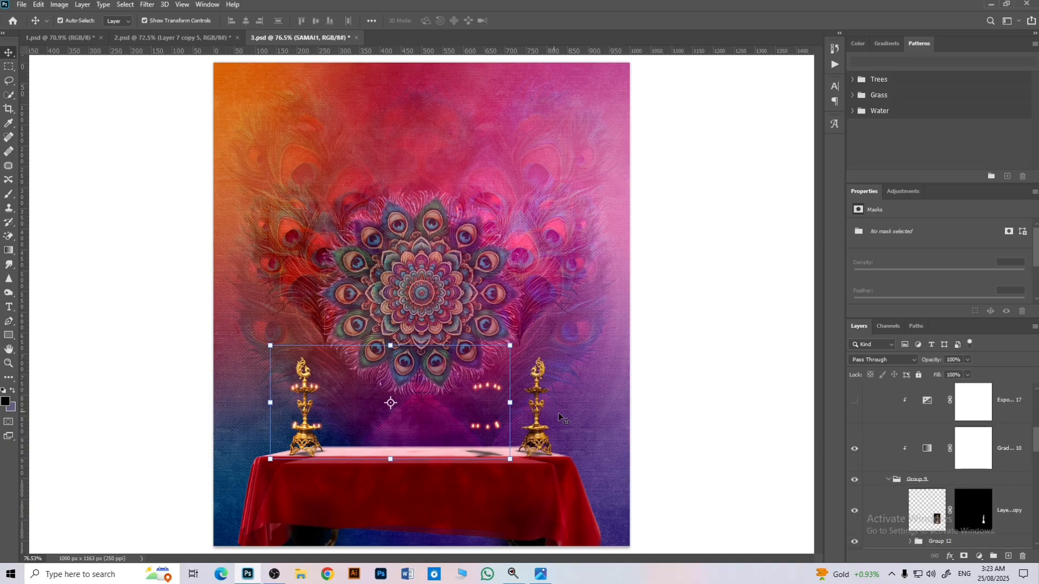
{"action": "scroll", "coordinate": [935, 464], "scroll_direction": "up", "scroll_amount": 2}
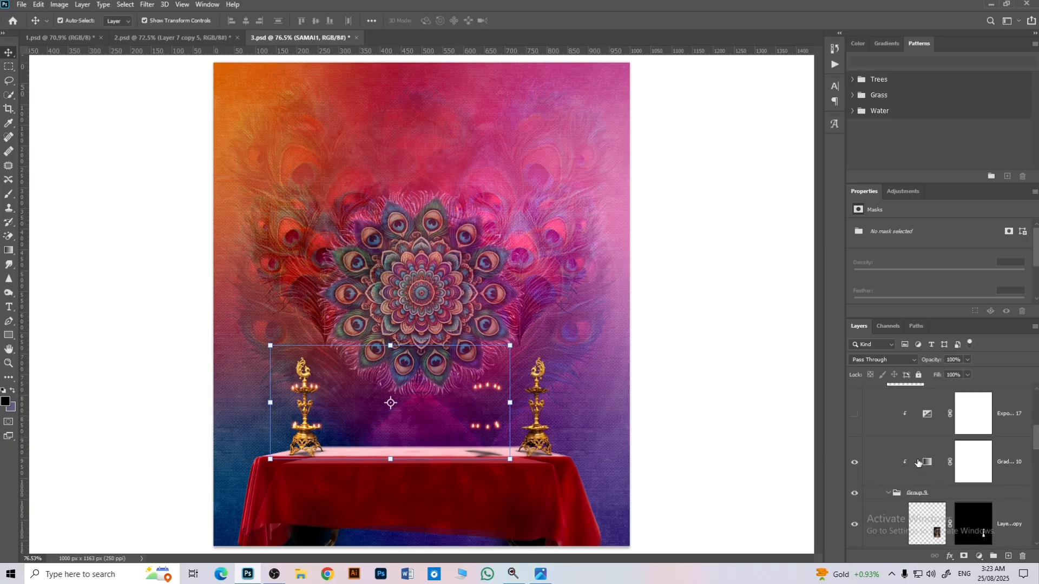
{"action": "left_click", "coordinate": [856, 445]}
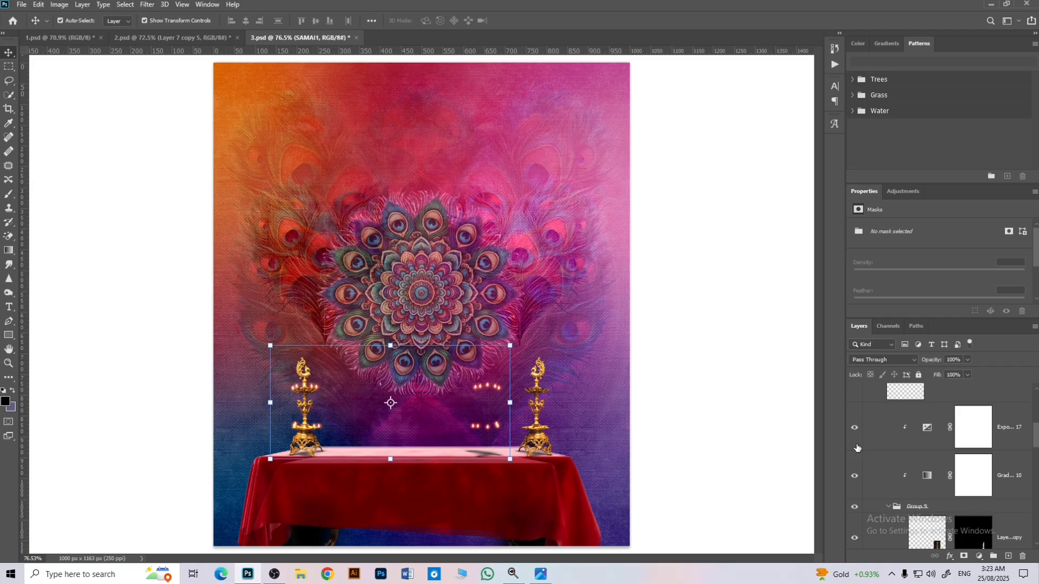
Step: Show the second lamp's Group 10 and Group 11 flame layers and collapse the SAMAI2 group
{"action": "scroll", "coordinate": [857, 448], "scroll_direction": "up", "scroll_amount": 3}
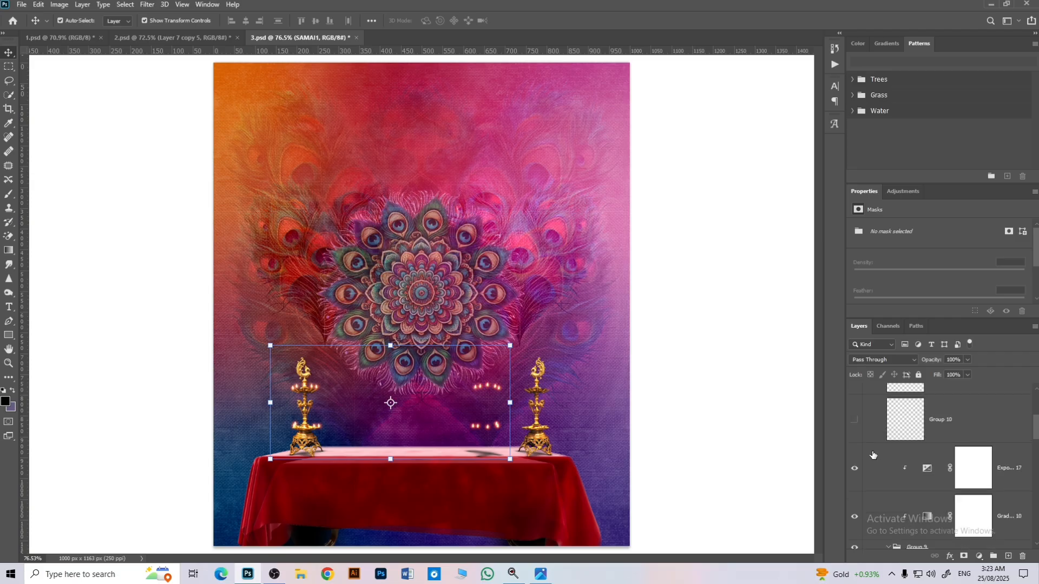
{"action": "scroll", "coordinate": [856, 457], "scroll_direction": "up", "scroll_amount": 1}
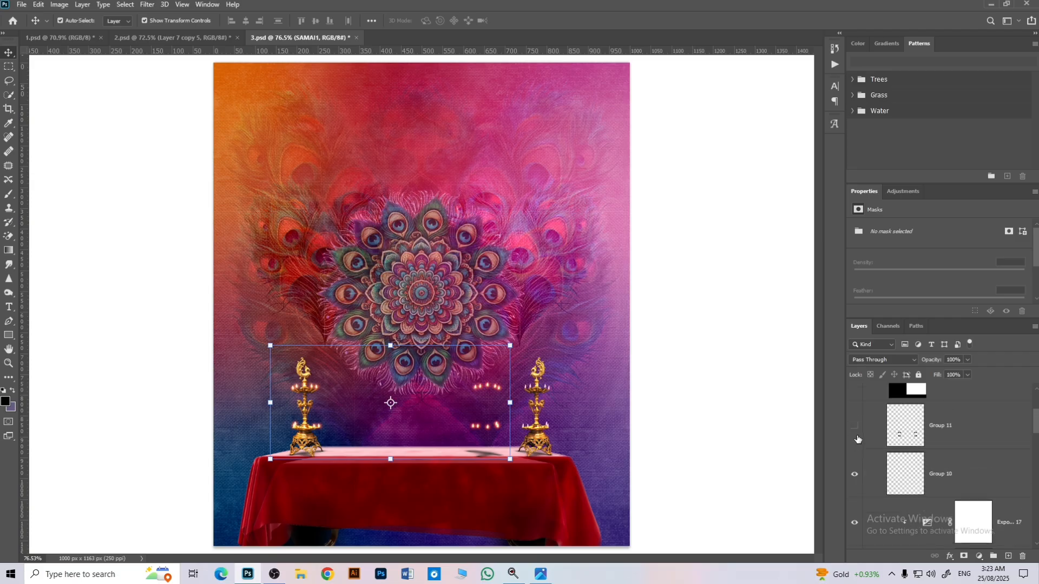
{"action": "left_click", "coordinate": [858, 438]}
{"action": "scroll", "coordinate": [871, 466], "scroll_direction": "up", "scroll_amount": 3}
{"action": "left_click", "coordinate": [867, 485]}
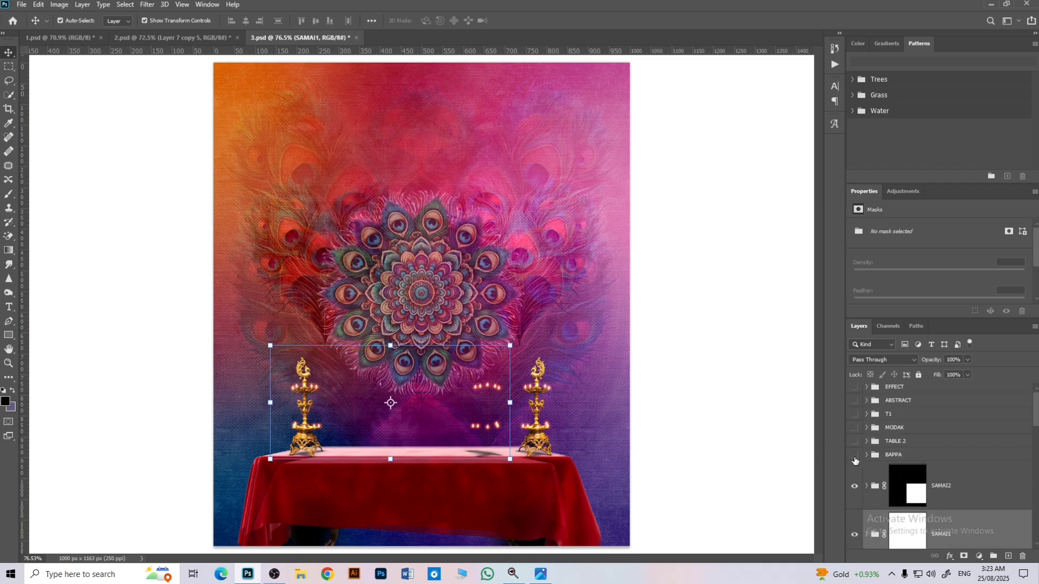
Step: Show and expand the BAPPA group, and hide the individual layers inside it
{"action": "left_click", "coordinate": [855, 455]}
{"action": "left_click", "coordinate": [867, 455]}
{"action": "left_click", "coordinate": [855, 459]}
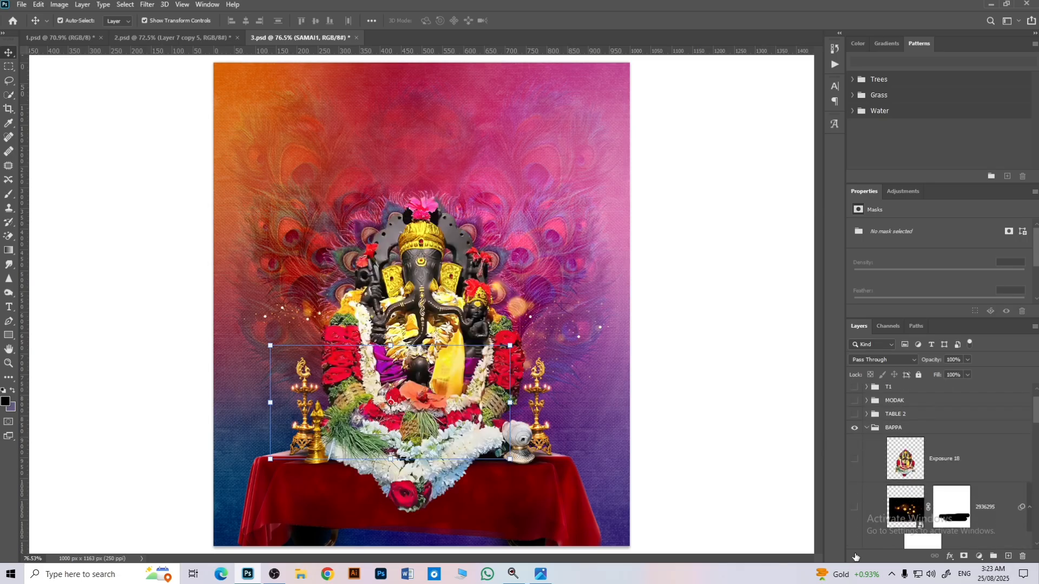
{"action": "scroll", "coordinate": [861, 487], "scroll_direction": "down", "scroll_amount": 3}
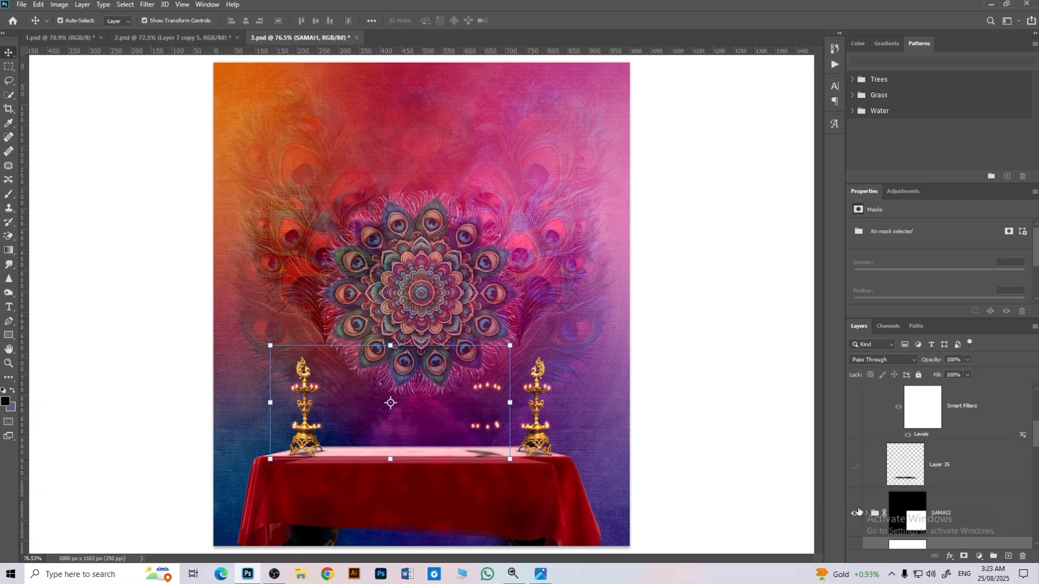
Step: Show the table shadow on Layer 35, the 2936295 golden bokeh layer and the Exposure 18 Ganesha layer in the BAPPA group
{"action": "left_click", "coordinate": [868, 465]}
{"action": "left_click", "coordinate": [855, 464]}
{"action": "scroll", "coordinate": [864, 472], "scroll_direction": "up", "scroll_amount": 2}
{"action": "scroll", "coordinate": [860, 468], "scroll_direction": "up", "scroll_amount": 2}
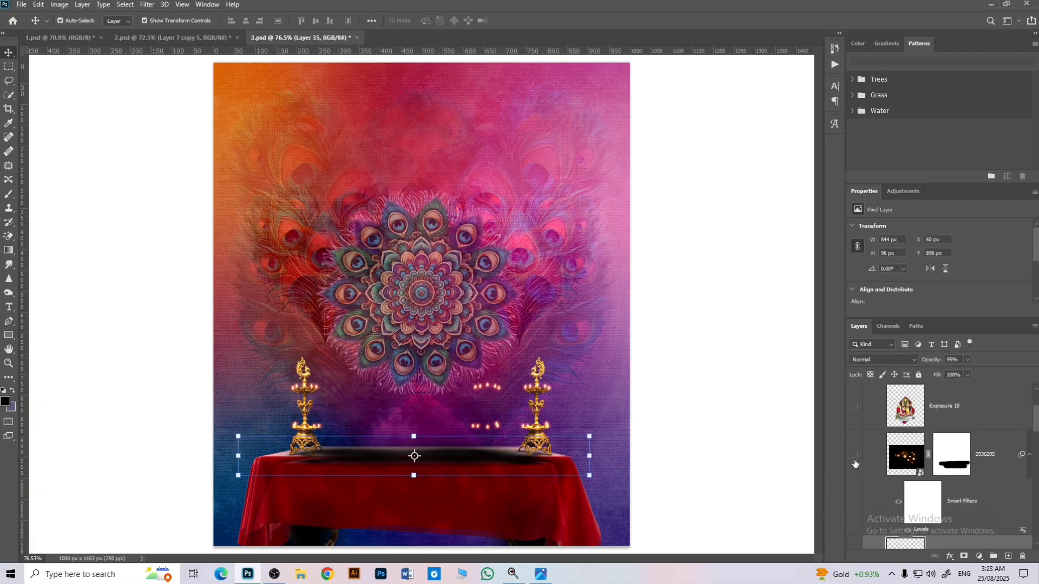
{"action": "left_click", "coordinate": [855, 461]}
{"action": "scroll", "coordinate": [860, 466], "scroll_direction": "up", "scroll_amount": 1}
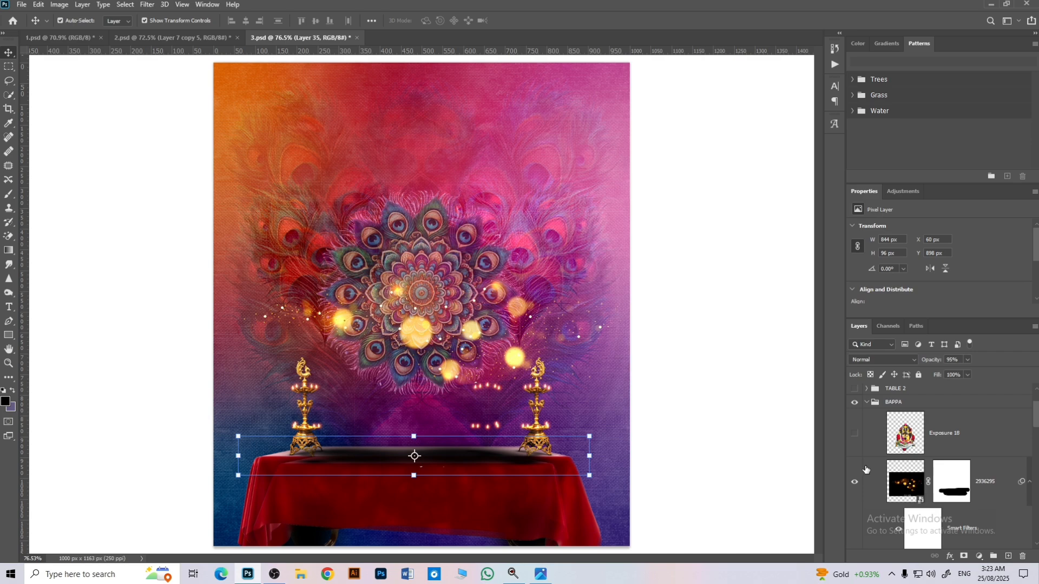
{"action": "left_click", "coordinate": [855, 433]}
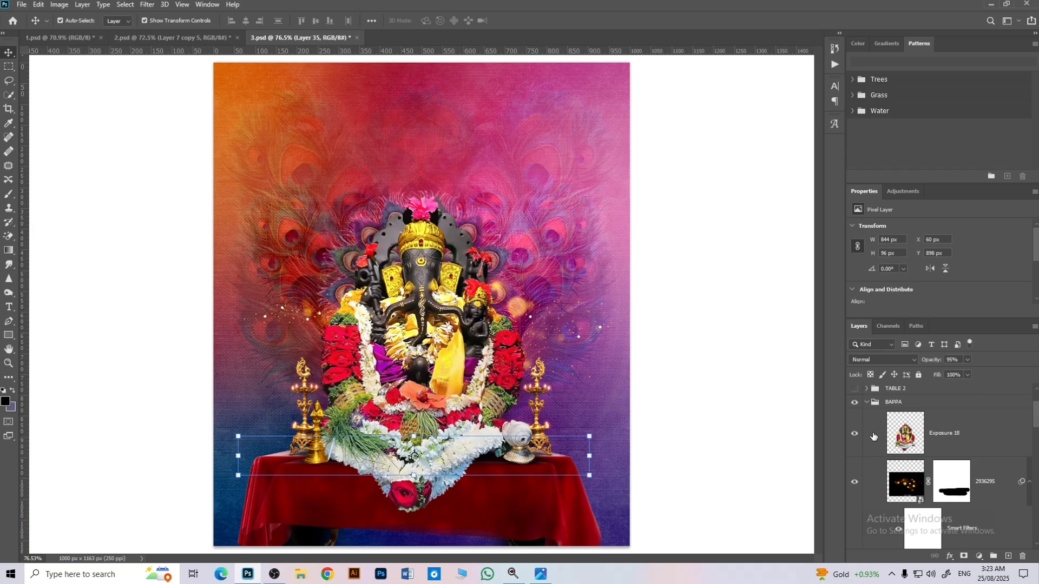
Step: Show the TABLE 2 group with the purple front table and select that group
{"action": "scroll", "coordinate": [907, 449], "scroll_direction": "up", "scroll_amount": 1}
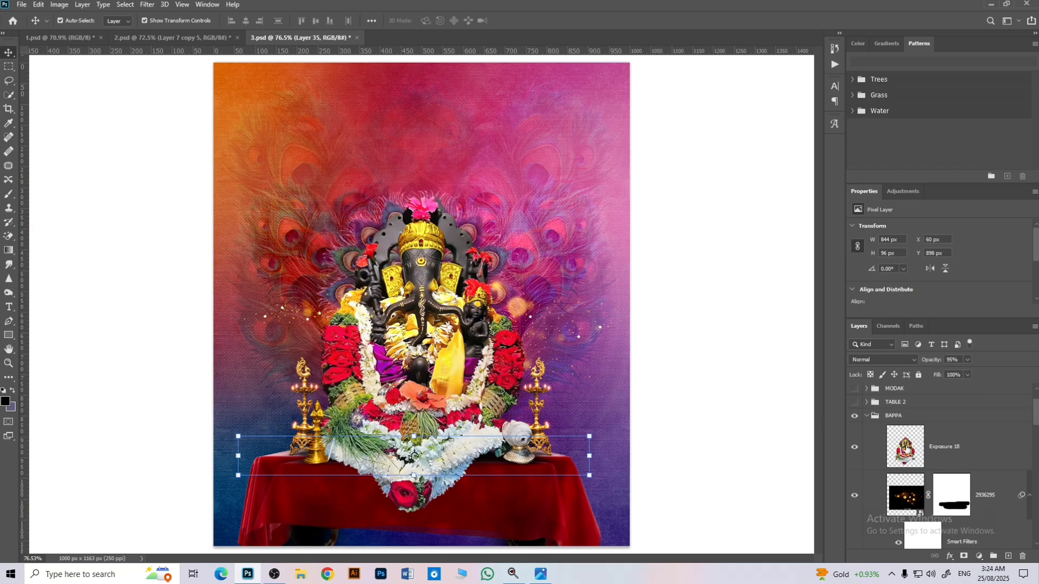
{"action": "scroll", "coordinate": [906, 450], "scroll_direction": "up", "scroll_amount": 3}
{"action": "left_click", "coordinate": [855, 443]}
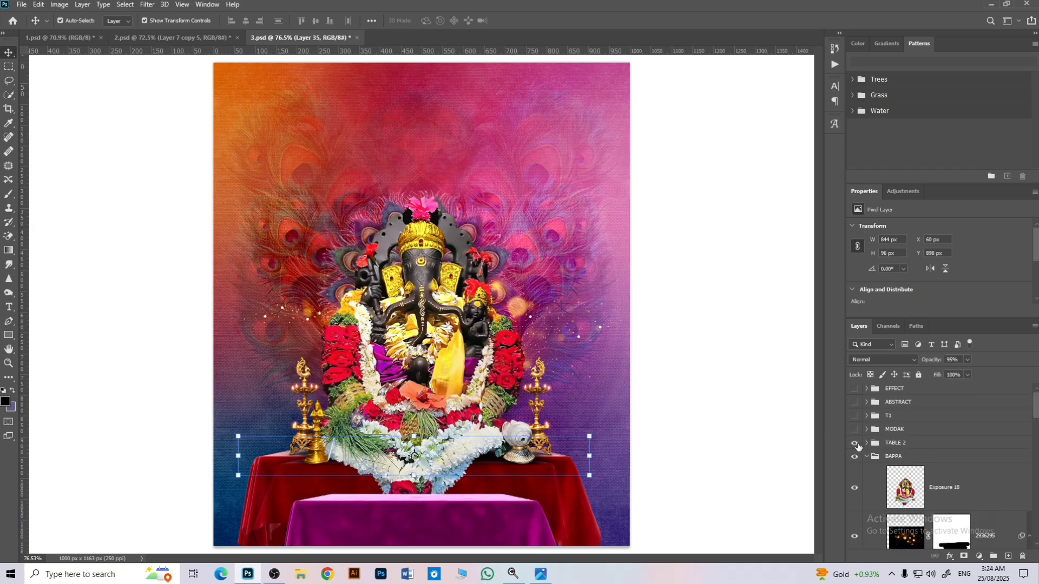
{"action": "left_click", "coordinate": [880, 444]}
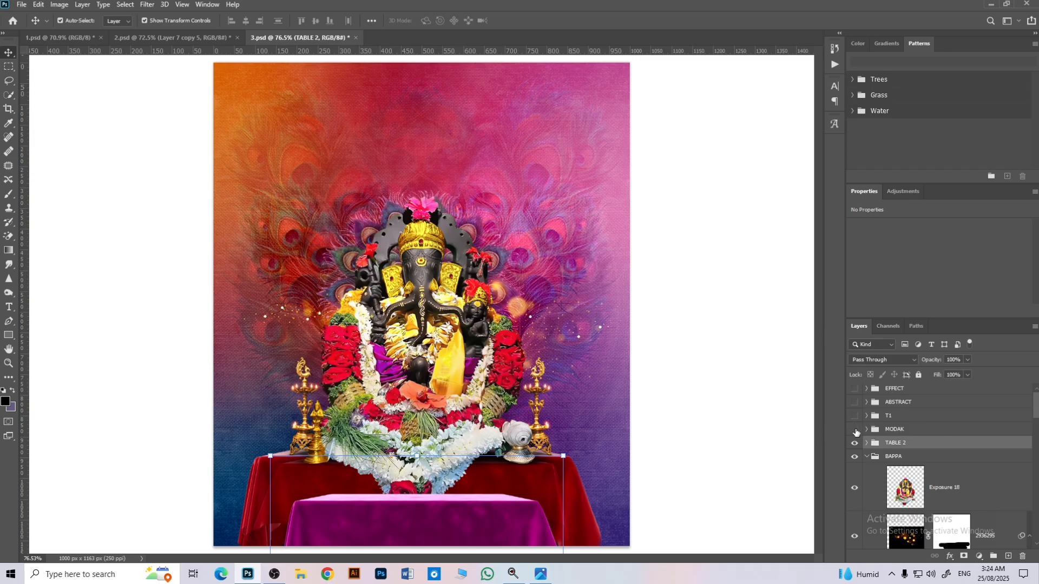
Step: Show the MODAK and T1 groups, and select the shloka text layer on the purple tablecloth
{"action": "left_click", "coordinate": [854, 429]}
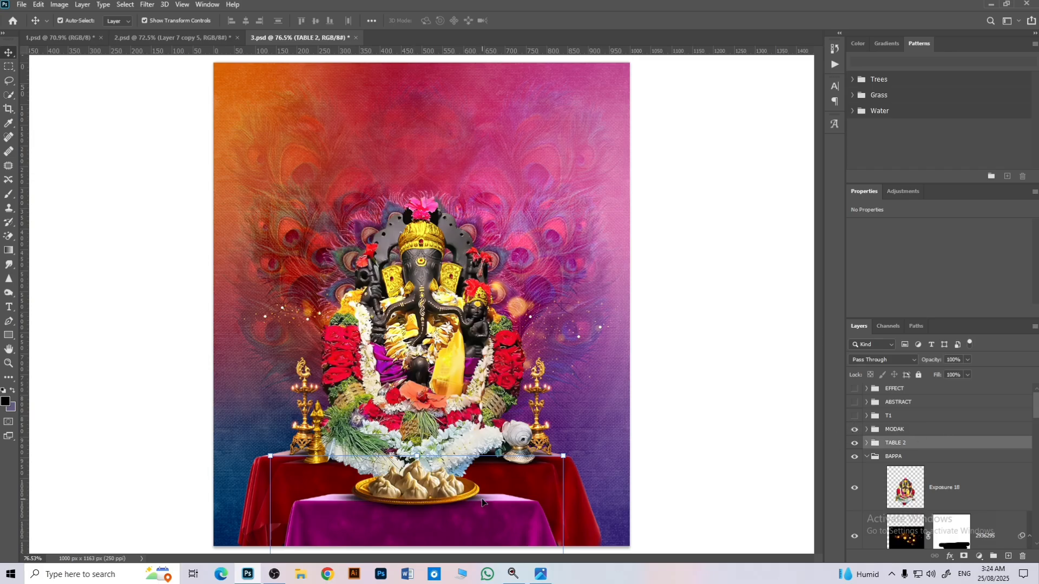
{"action": "left_click", "coordinate": [854, 416]}
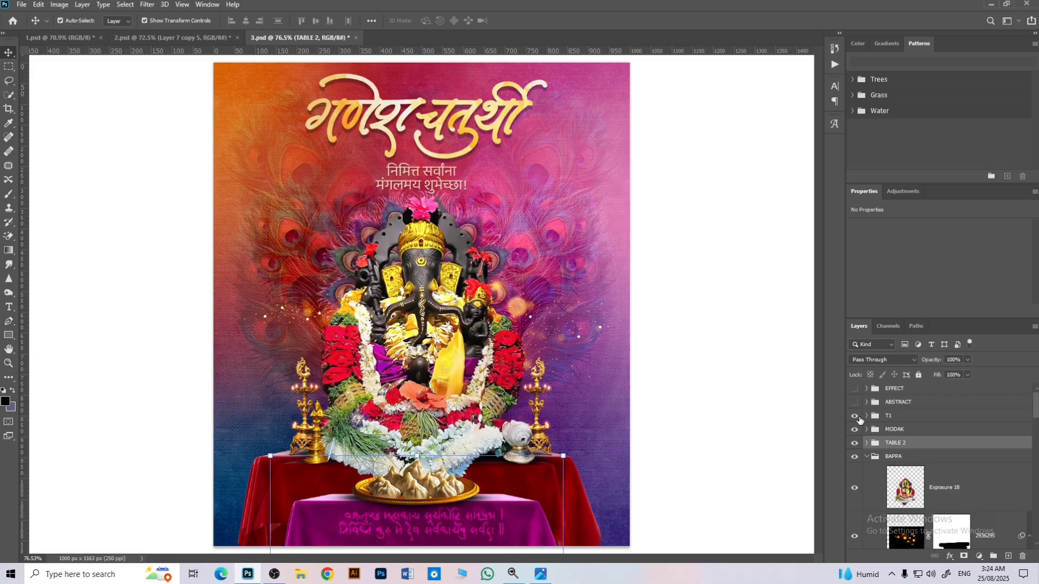
{"action": "left_click", "coordinate": [381, 531]}
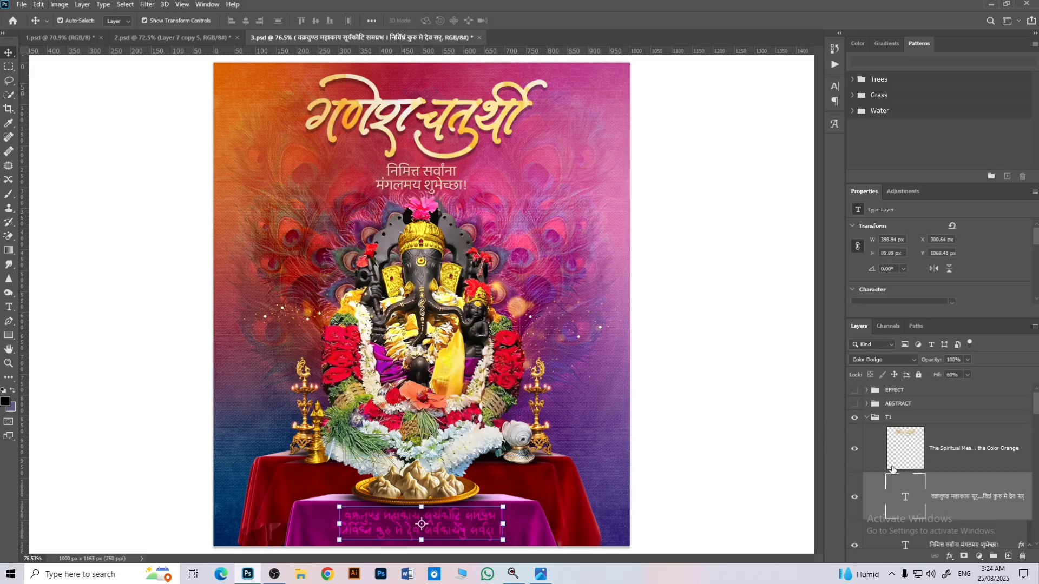
Step: Show the ABSTRACT and EFFECT groups, select the small triangle strip above the title, and collapse the ABSTRACT group
{"action": "left_click", "coordinate": [855, 404]}
{"action": "left_click", "coordinate": [854, 390]}
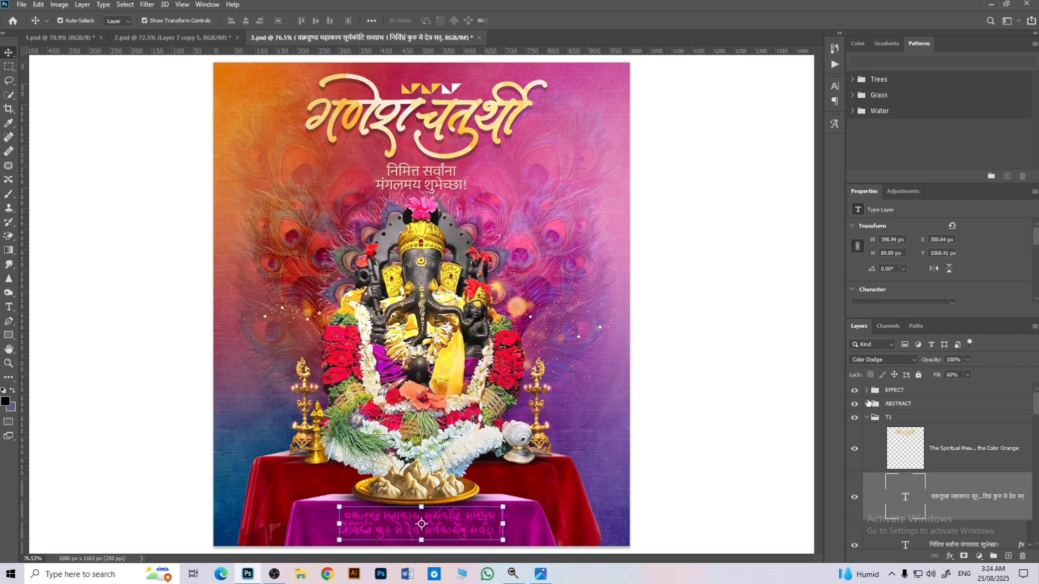
{"action": "left_click", "coordinate": [728, 313]}
{"action": "left_click", "coordinate": [456, 90]}
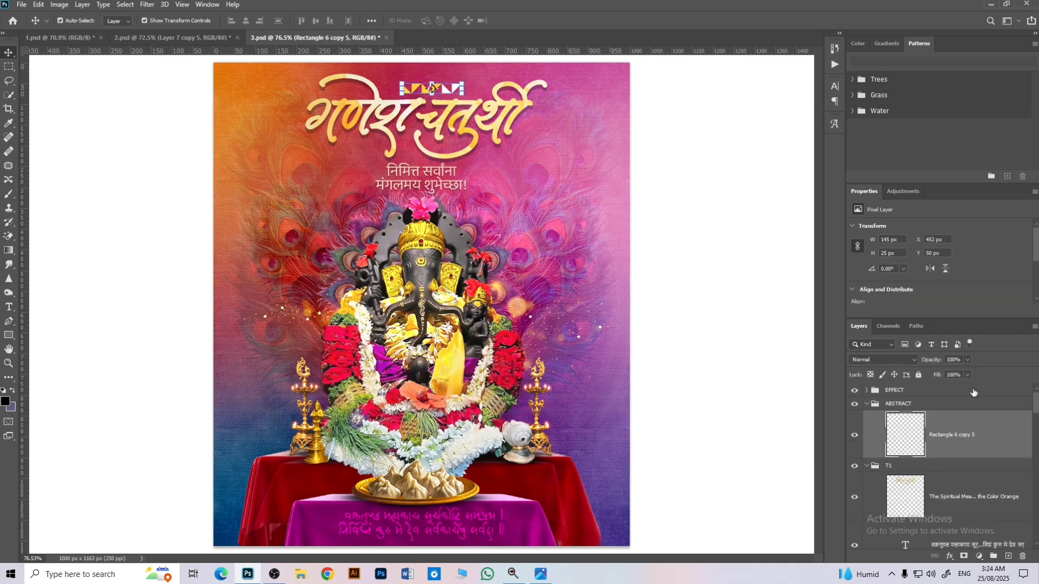
{"action": "left_click", "coordinate": [867, 403]}
Step: Expand the EFFECT group to inspect its Exposure 20 adjustment, and collapse the group again
{"action": "left_click", "coordinate": [876, 394]}
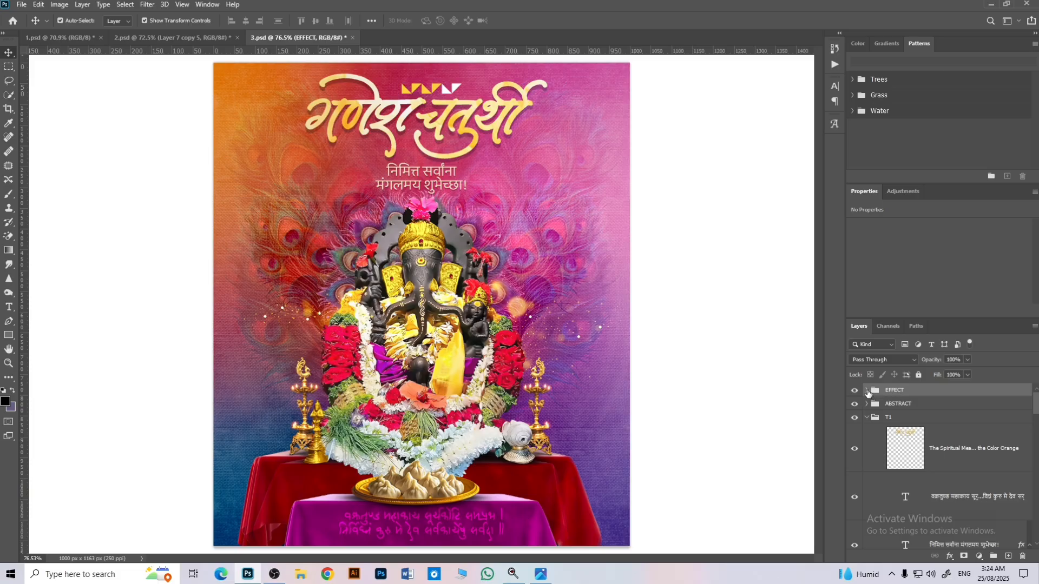
{"action": "left_click", "coordinate": [867, 390]}
{"action": "left_click", "coordinate": [872, 477]}
{"action": "left_click", "coordinate": [871, 391]}
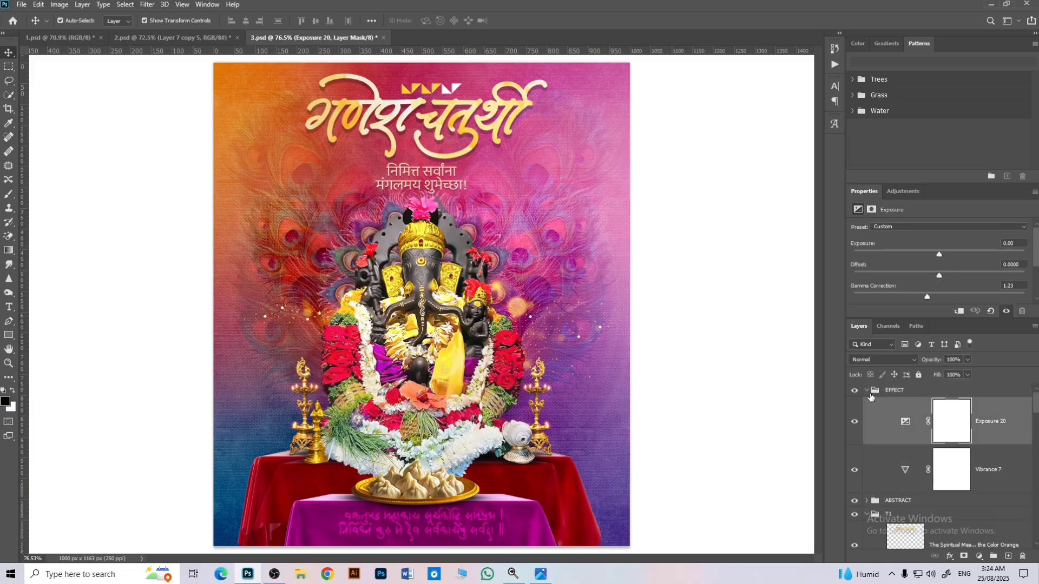
{"action": "left_click", "coordinate": [866, 391]}
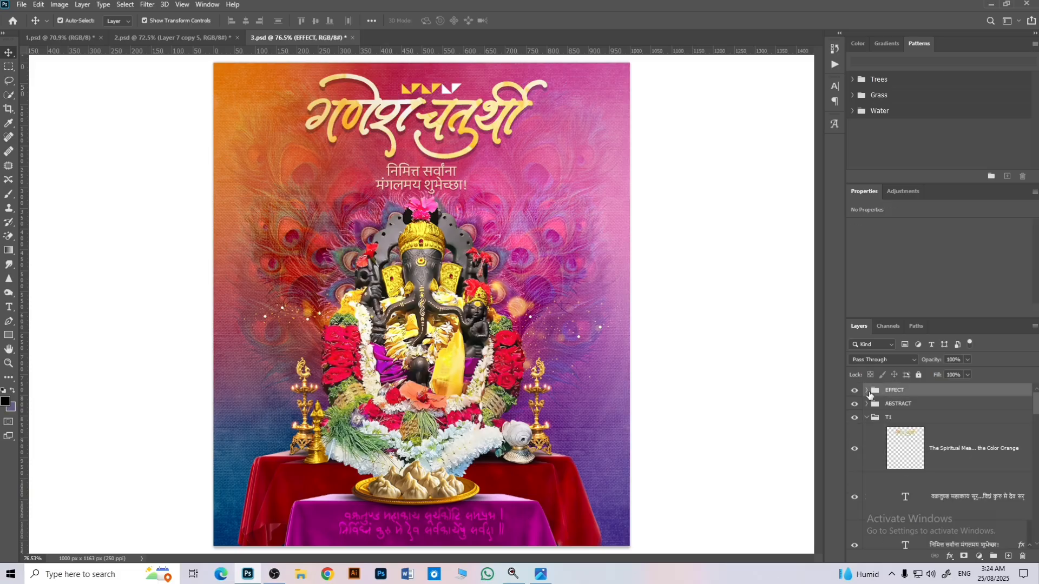
Step: Review the finished posters by switching between the 1.psd, 2.psd and 3.psd documents, ending on 3.psd
{"action": "left_click", "coordinate": [63, 41]}
{"action": "left_click", "coordinate": [156, 40]}
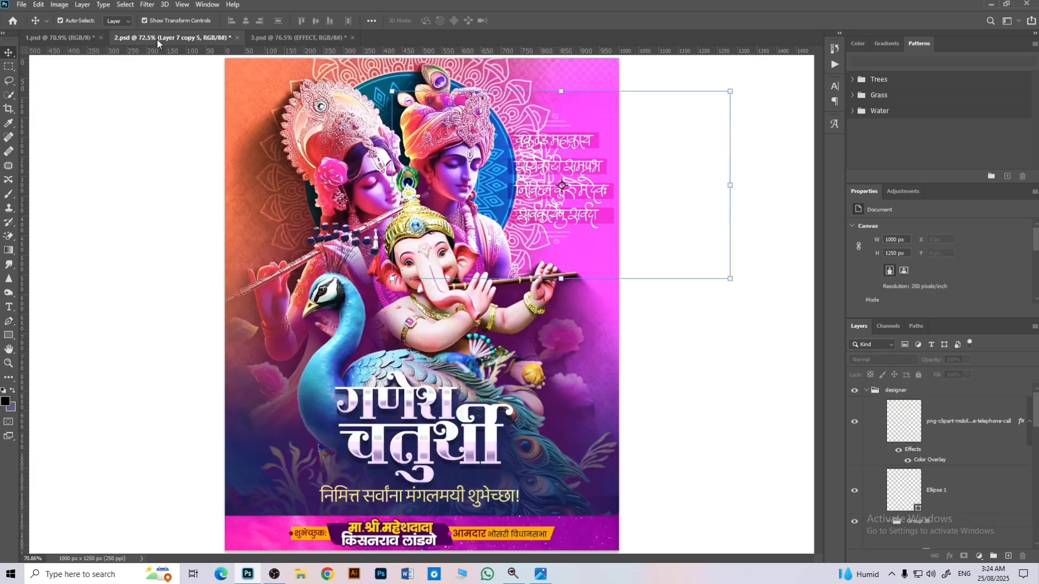
{"action": "left_click", "coordinate": [274, 35]}
{"action": "left_click", "coordinate": [92, 35]}
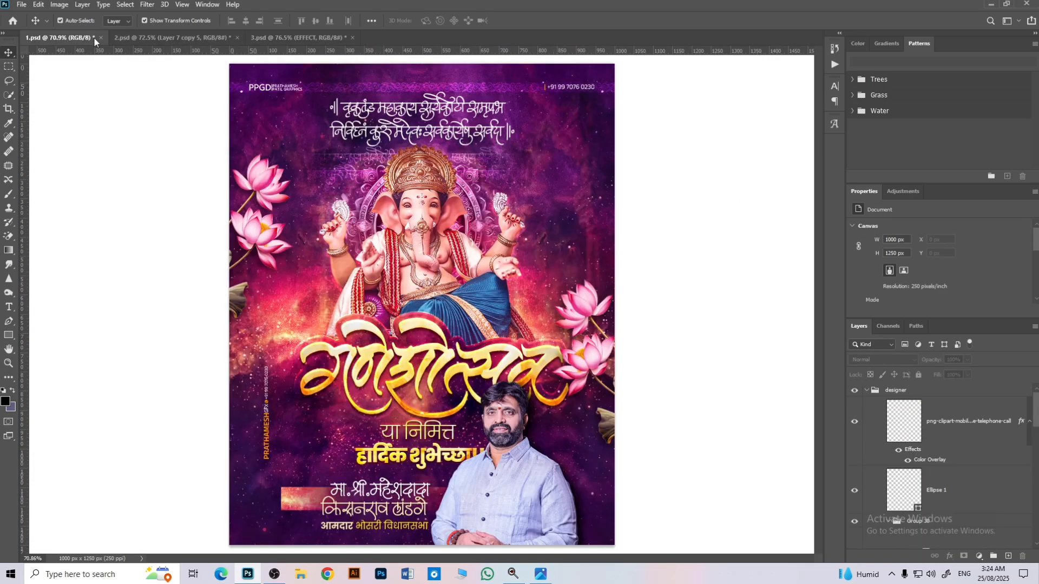
{"action": "left_click", "coordinate": [142, 38]}
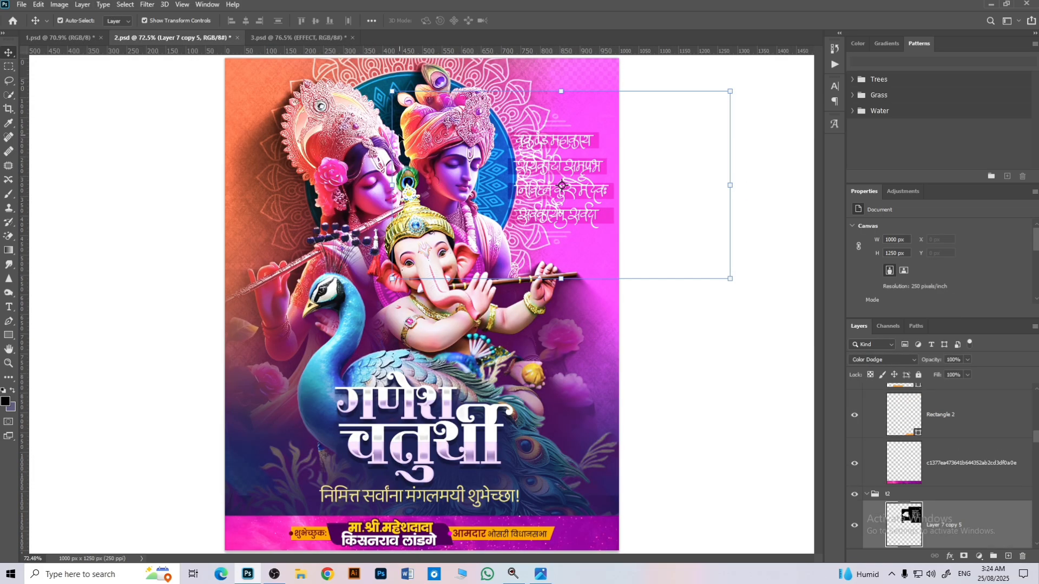
{"action": "left_click", "coordinate": [267, 42]}
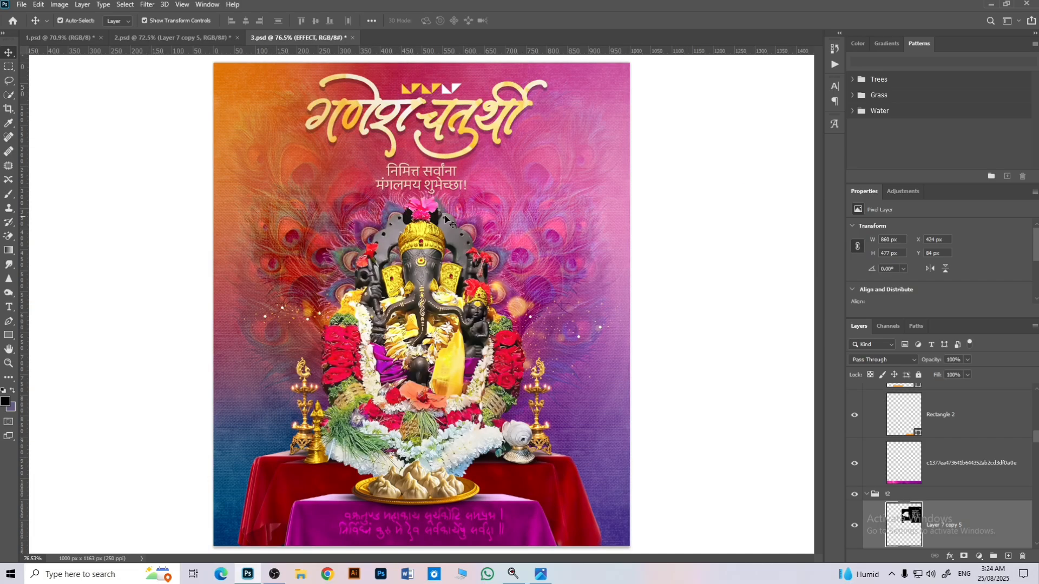